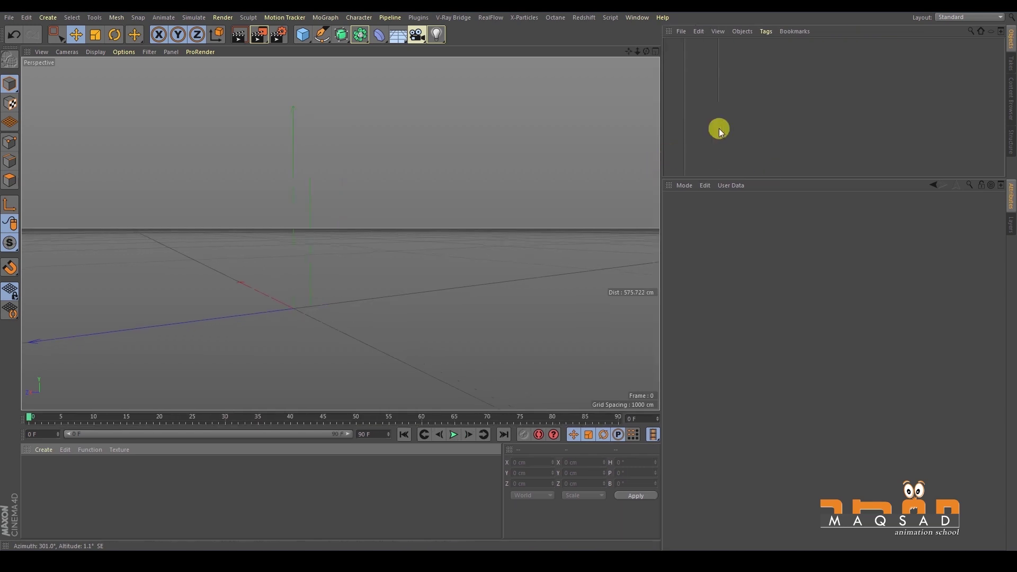
Add a sphere primitive to the empty scene
right_click_drag(394, 150, 362, 193, "alt")
left_click_drag(362, 193, 361, 227, "alt")
middle_click_drag(344, 167, 350, 175, "alt")
left_click_drag(350, 177, 326, 159, "alt")
left_click(304, 36)
left_click_drag(405, 206, 303, 197, "alt")
left_click(304, 38)
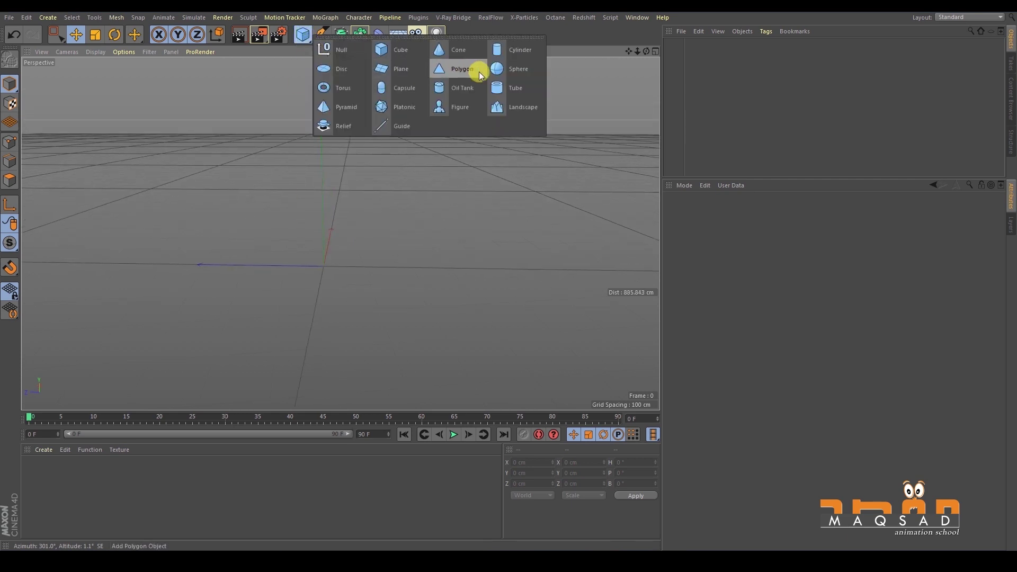
left_click(496, 69)
Try moving the sphere along its Z and Y axes, and undo the moves
left_click_drag(273, 265, 160, 263)
left_click_drag(201, 211, 196, 167)
key("ctrl+z")
key("ctrl+z")
key("ctrl+z")
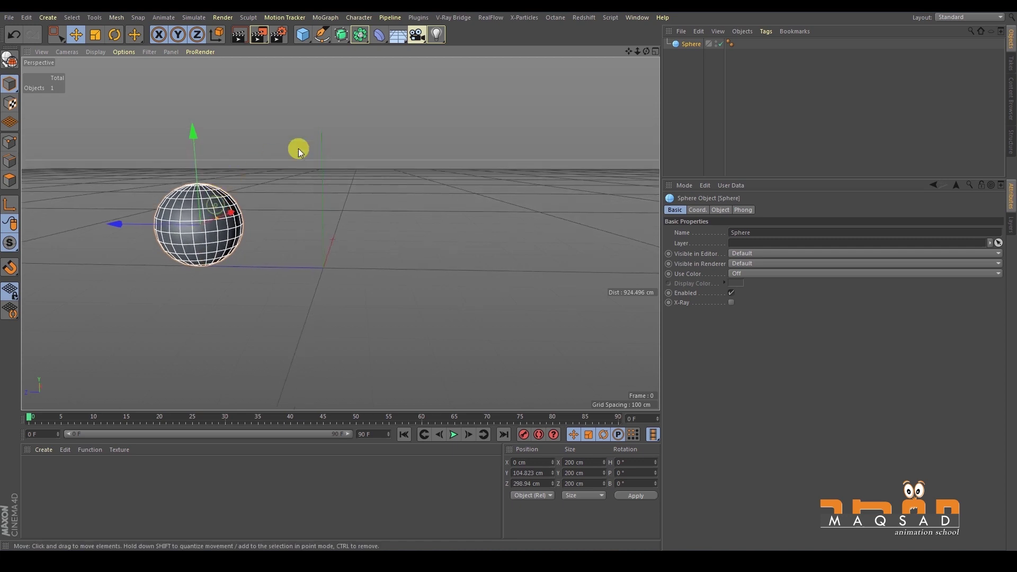
Raise the sphere to about 101.8 cm on the Y axis and convert it to an editable polygon object
left_click_drag(318, 216, 332, 202, "alt")
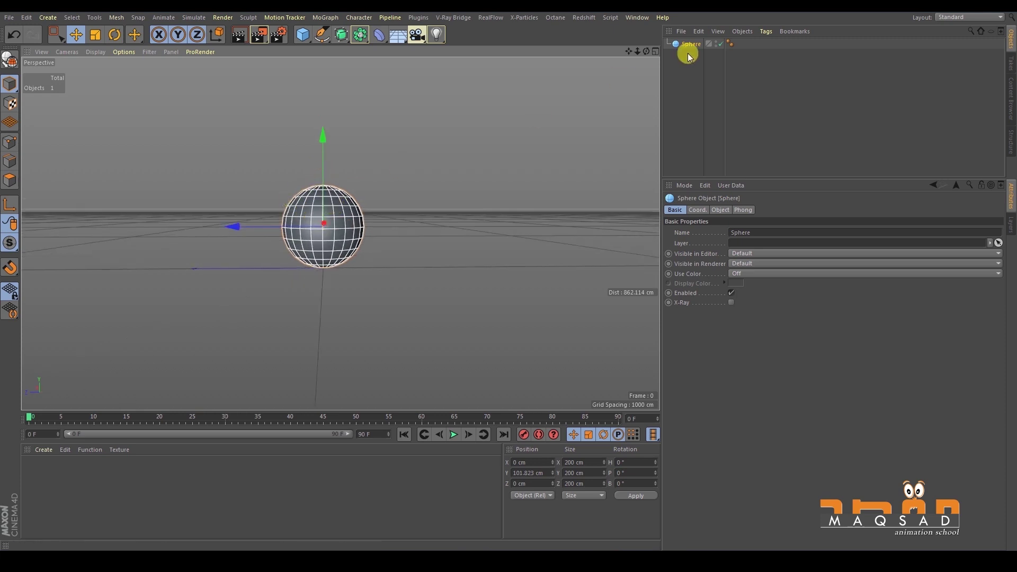
key("c")
left_click_drag(460, 165, 445, 165, "alt")
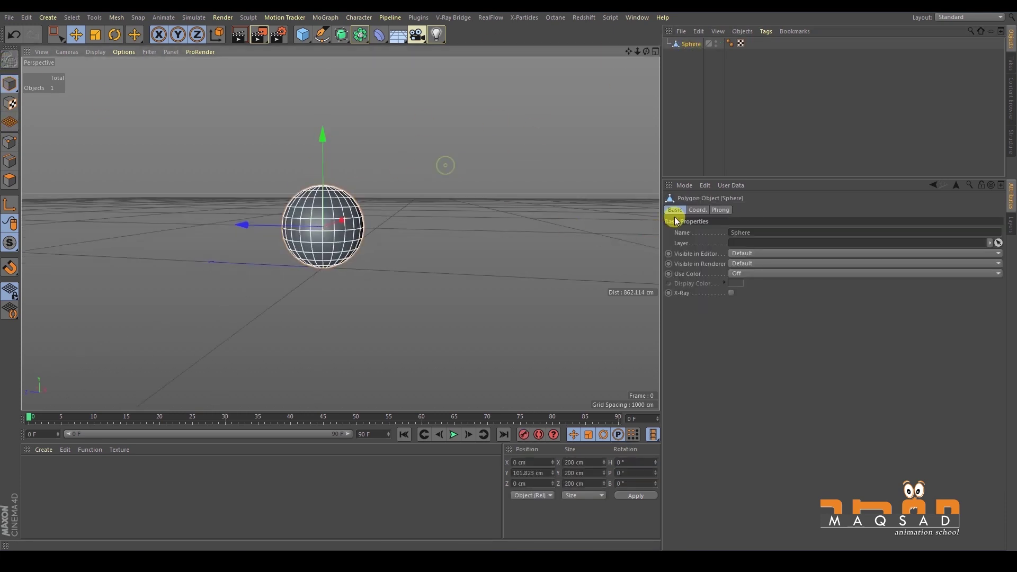
Show the sphere's coordinate properties and enlarge the area that holds them
left_click(697, 210)
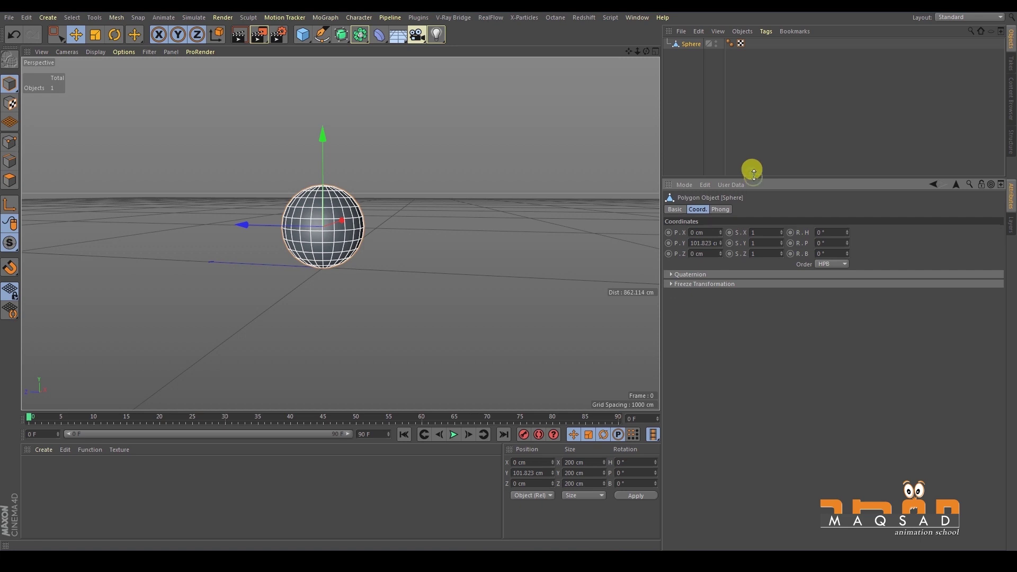
left_click_drag(754, 175, 736, 140)
Try changing the sphere's X position, Y scale and heading rotation, and undo the changes
left_click_drag(721, 199, 772, 188)
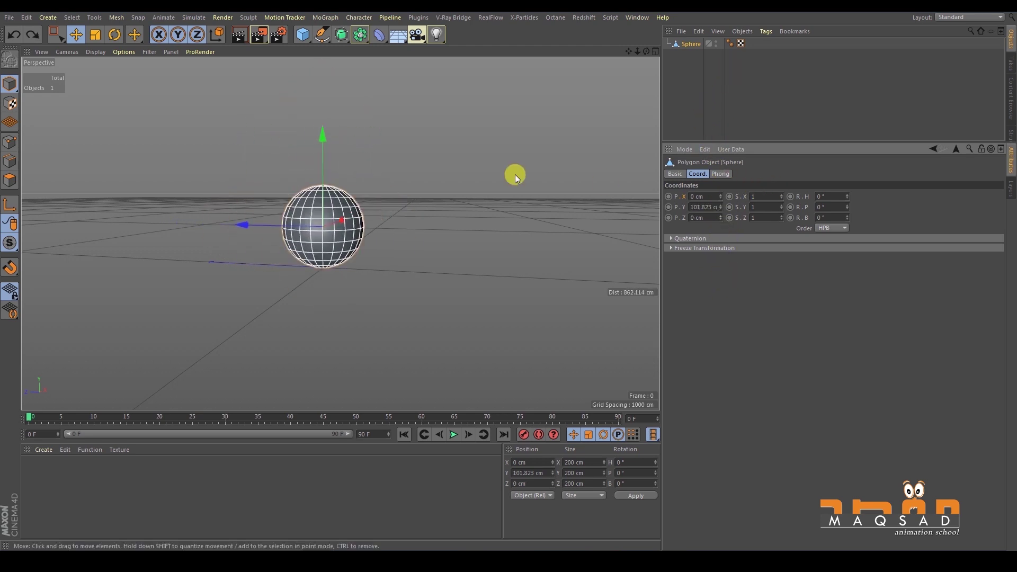
middle_click_drag(320, 223, 361, 213, "alt")
mouse_move(782, 206)
left_mouse_down()
mouse_move(780, 177)
mouse_move(784, 195)
left_mouse_up()
mouse_move(847, 197)
left_mouse_down()
mouse_move(844, 94)
mouse_move(848, 213)
mouse_move(850, 180)
mouse_move(849, 188)
left_mouse_up()
key("ctrl+z")
middle_click_drag(355, 219, 363, 232, "alt")
right_click_drag(362, 233, 370, 245, "alt")
left_click_drag(370, 245, 411, 379, "alt")
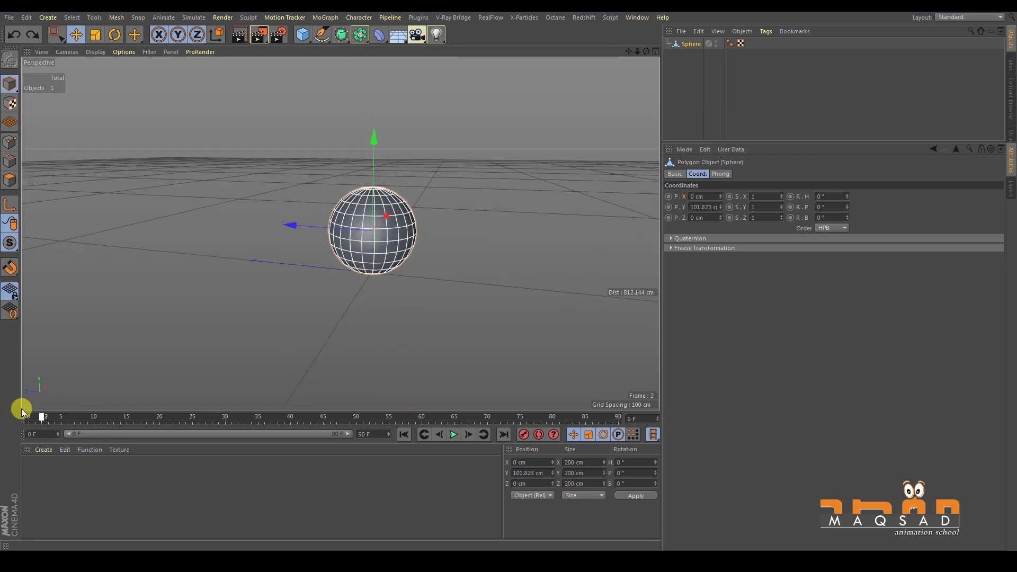
mouse_move(112, 413)
left_mouse_down()
mouse_move(230, 416)
mouse_move(241, 395)
mouse_move(11, 397)
left_mouse_up()
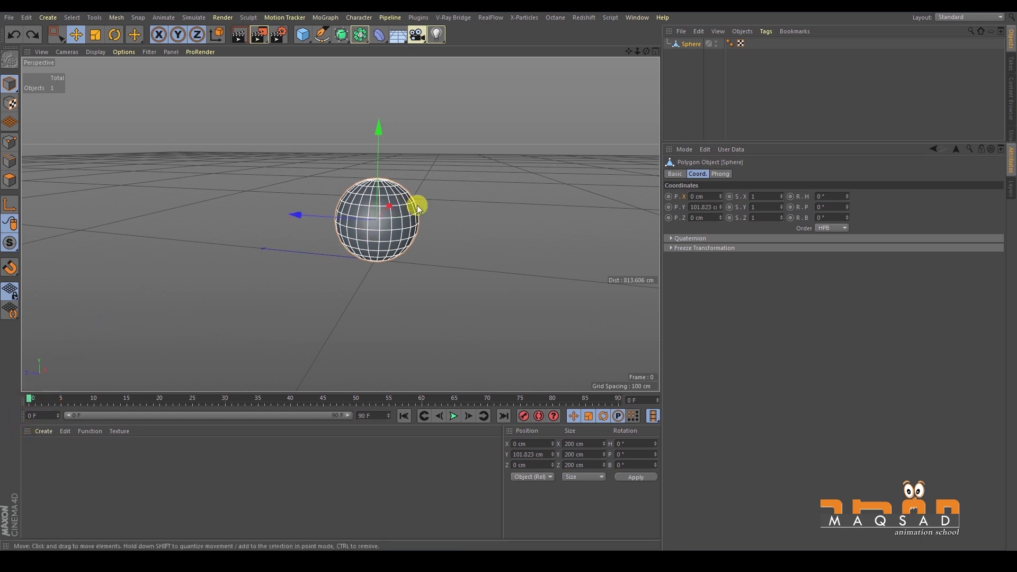
scroll(374, 210, "down", 5)
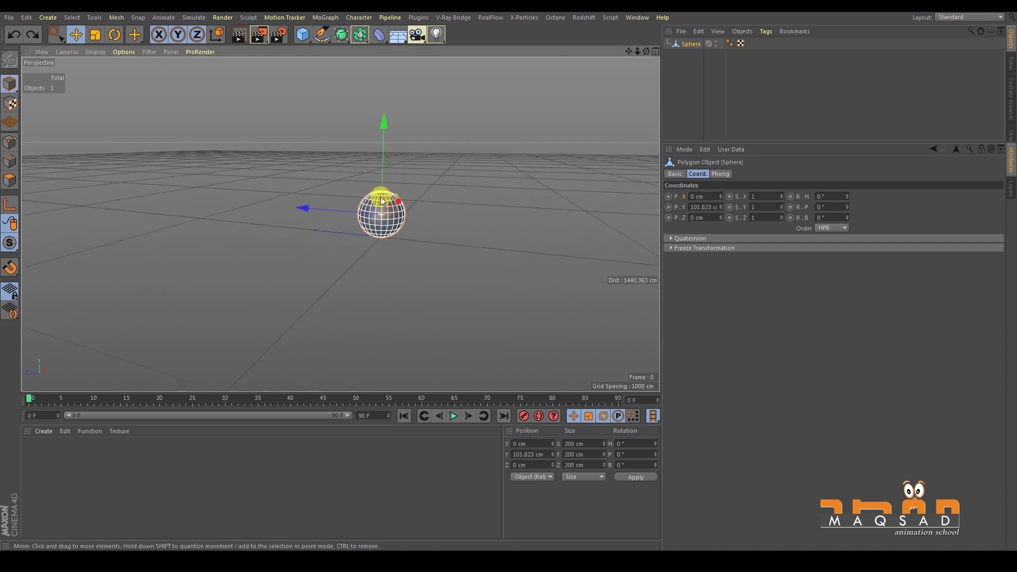
middle_click_drag(397, 196, 386, 225, "alt")
scroll(385, 224, "up", 2)
mouse_move(377, 249)
left_mouse_down("alt")
mouse_move(368, 254)
mouse_move(373, 243)
left_mouse_up("alt")
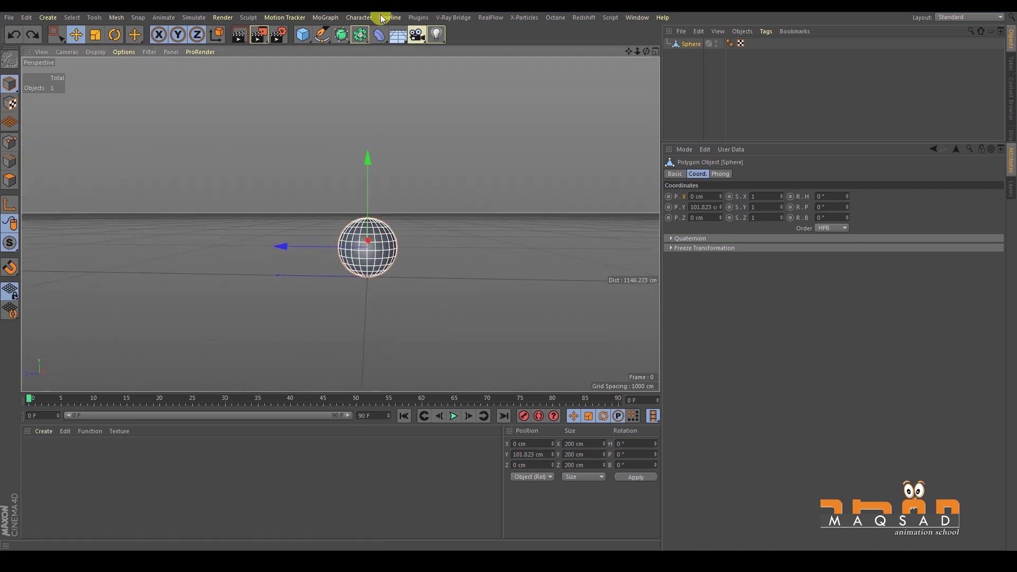
middle_click_drag(377, 154, 368, 218, "alt")
right_click_drag(368, 217, 302, 216, "alt")
left_click_drag(320, 232, 334, 252, "alt")
middle_click_drag(333, 253, 345, 219, "alt")
scroll(346, 218, "up", 3)
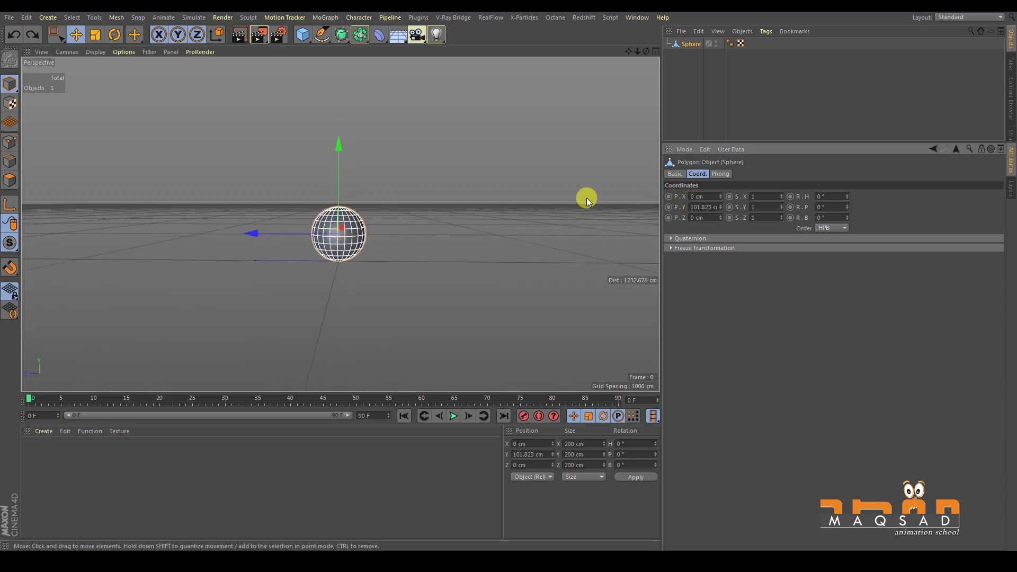
Record a keyframe for the sphere's Y position at frame 0 and move the playhead to frame 2
left_click(668, 208, "ctrl")
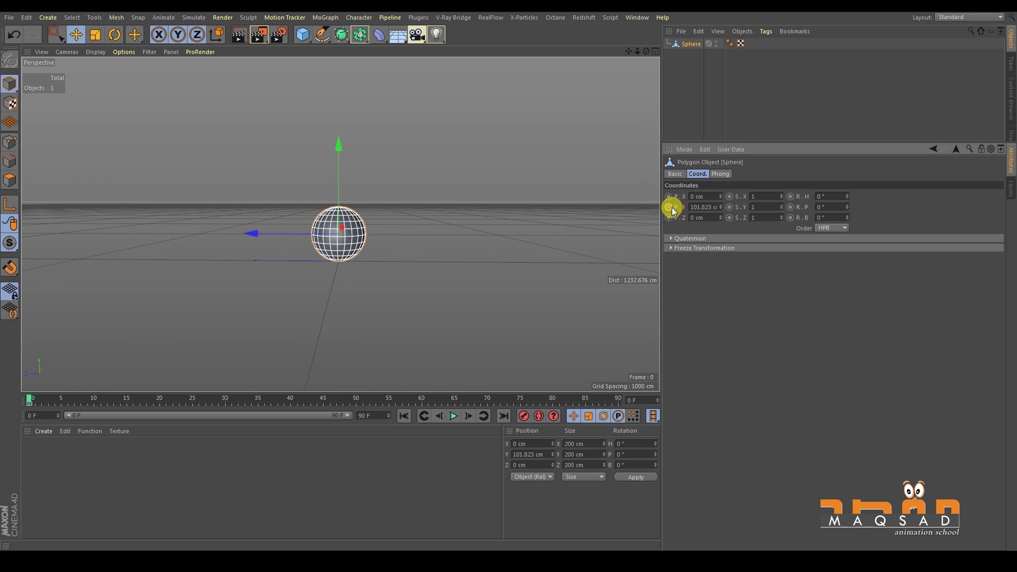
left_click(673, 210, "ctrl")
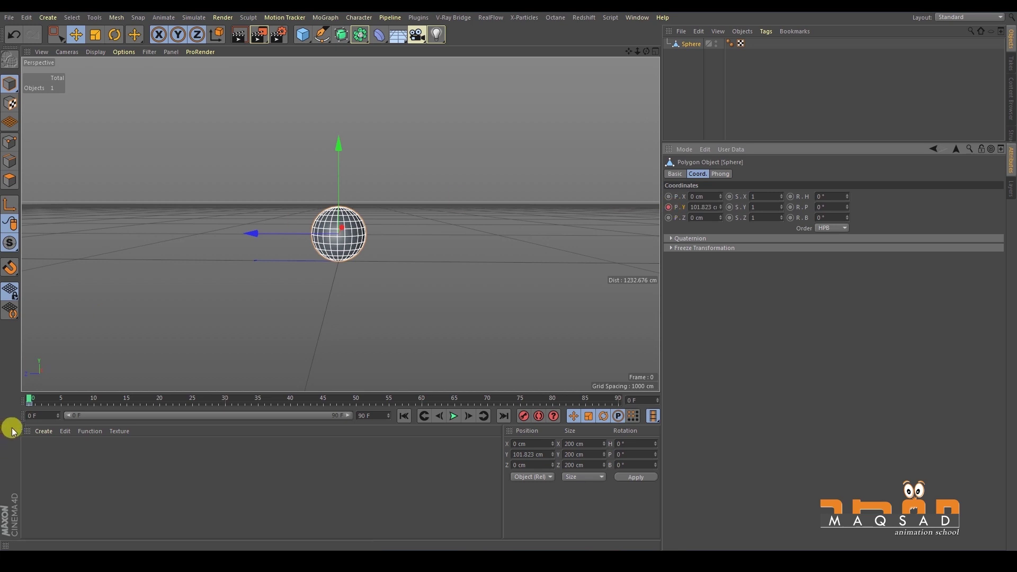
left_click(32, 401)
left_click_drag(32, 401, 40, 404)
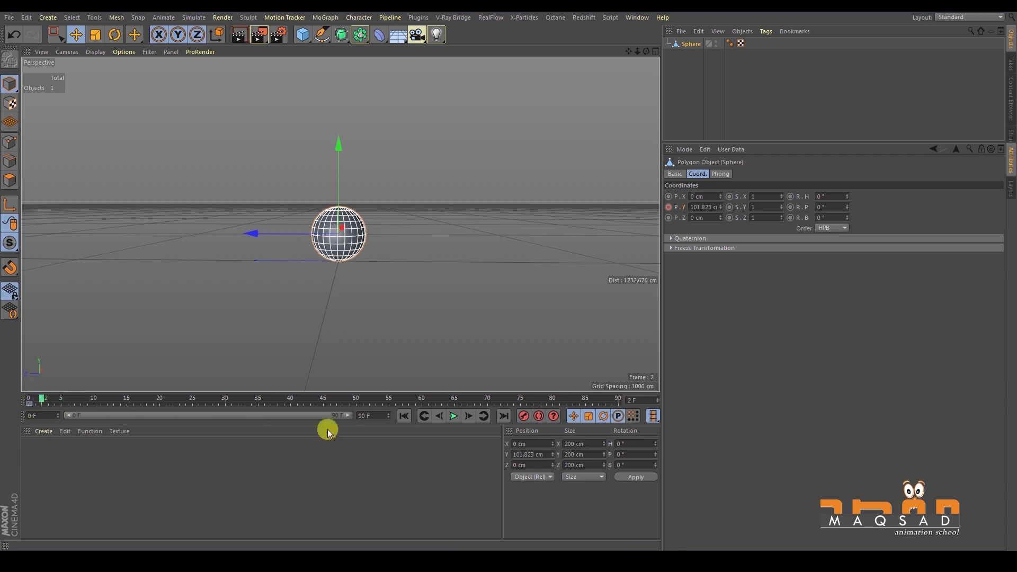
Narrow the timeline to frames 0–25 to examine the key at frame 0, and restore the range to 90 frames
left_click_drag(345, 416, 64, 417)
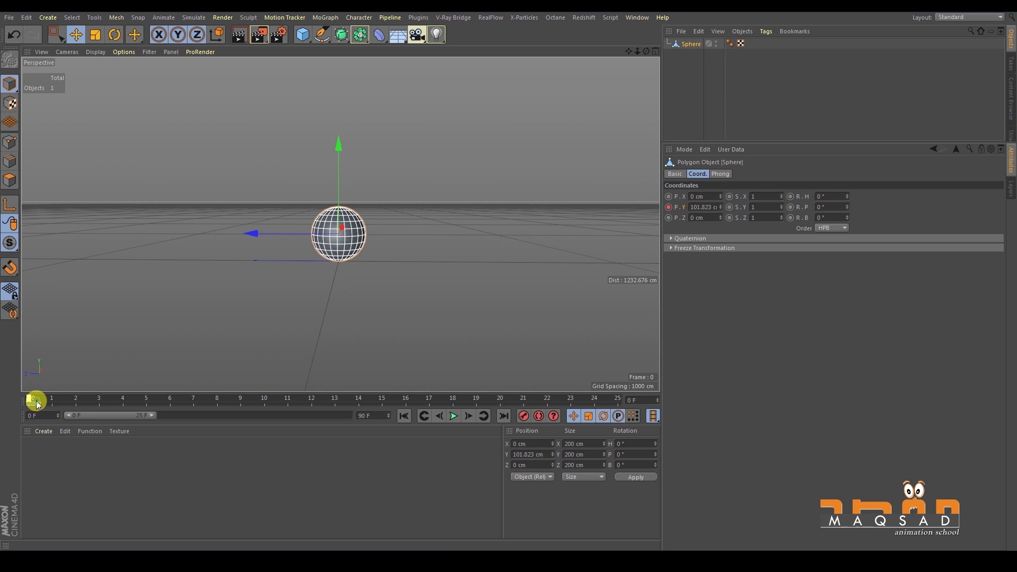
mouse_move(37, 405)
left_mouse_down()
mouse_move(75, 404)
mouse_move(50, 394)
mouse_move(57, 408)
mouse_move(40, 412)
left_mouse_up()
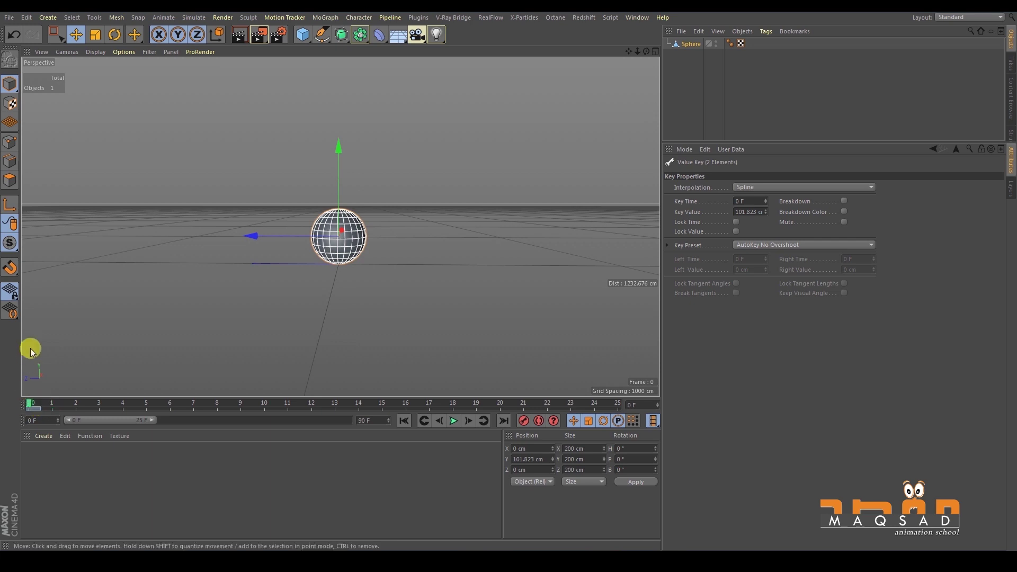
left_click_drag(155, 421, 447, 420)
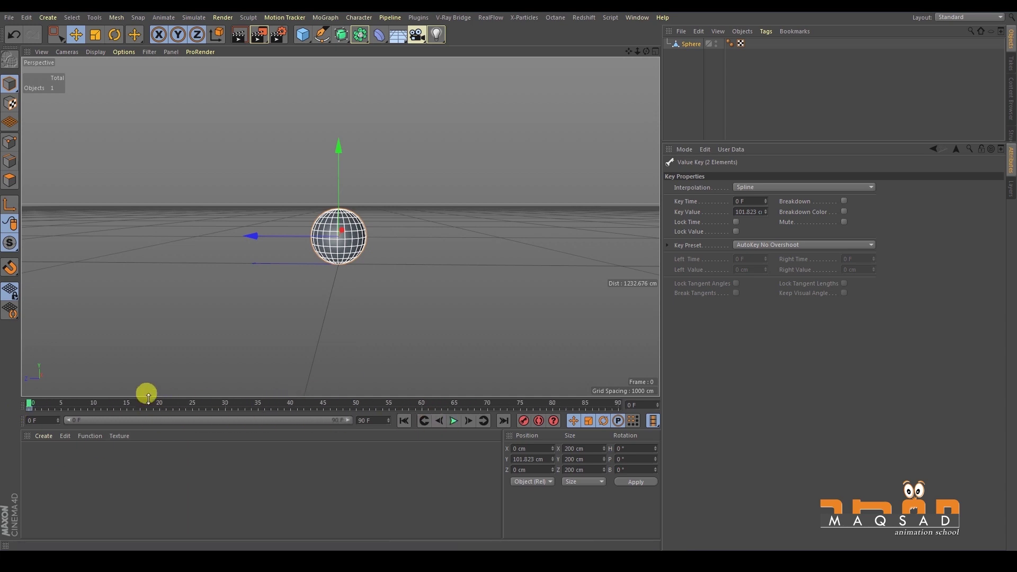
At frame 15, raise the sphere along the Y axis to about 539 cm
left_click_drag(34, 404, 127, 412)
middle_click_drag(332, 209, 288, 245, "alt")
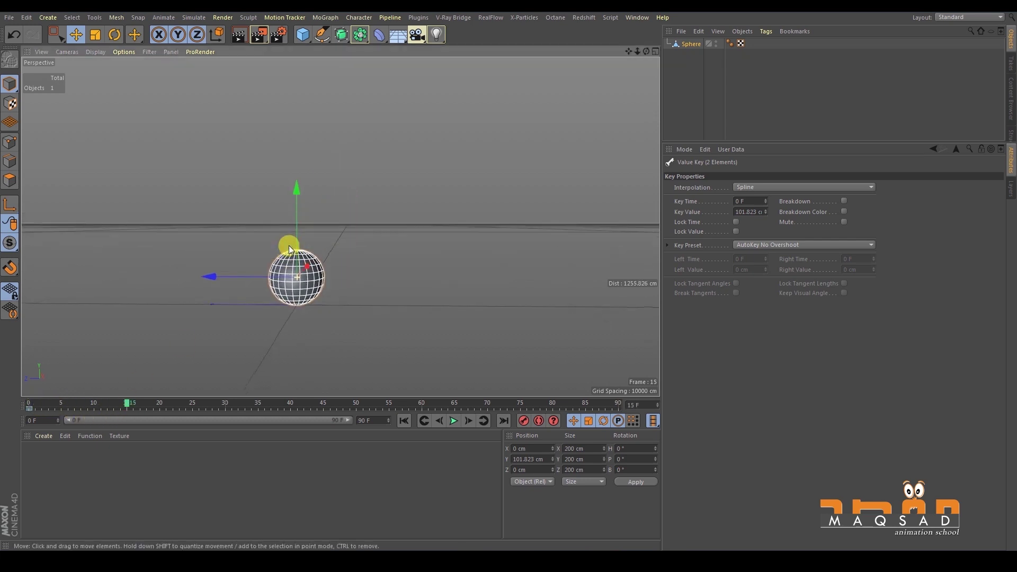
left_click_drag(298, 199, 297, 79)
scroll(297, 159, "down", 2)
middle_click_drag(283, 182, 280, 187, "alt")
right_click_drag(281, 191, 283, 182, "alt")
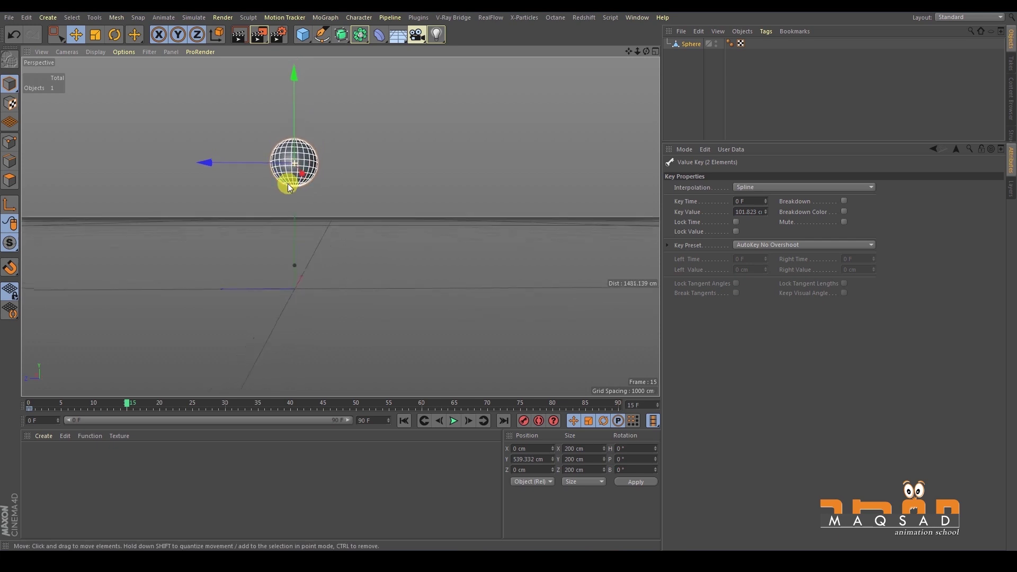
Record a keyframe for the sphere's raised Y position at frame 15
left_click(687, 46)
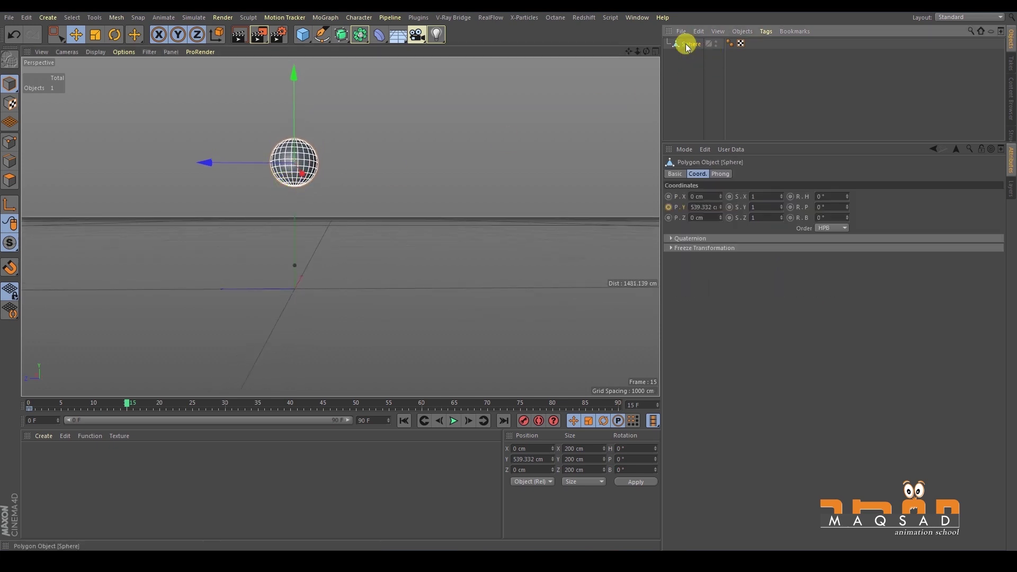
left_click(696, 175)
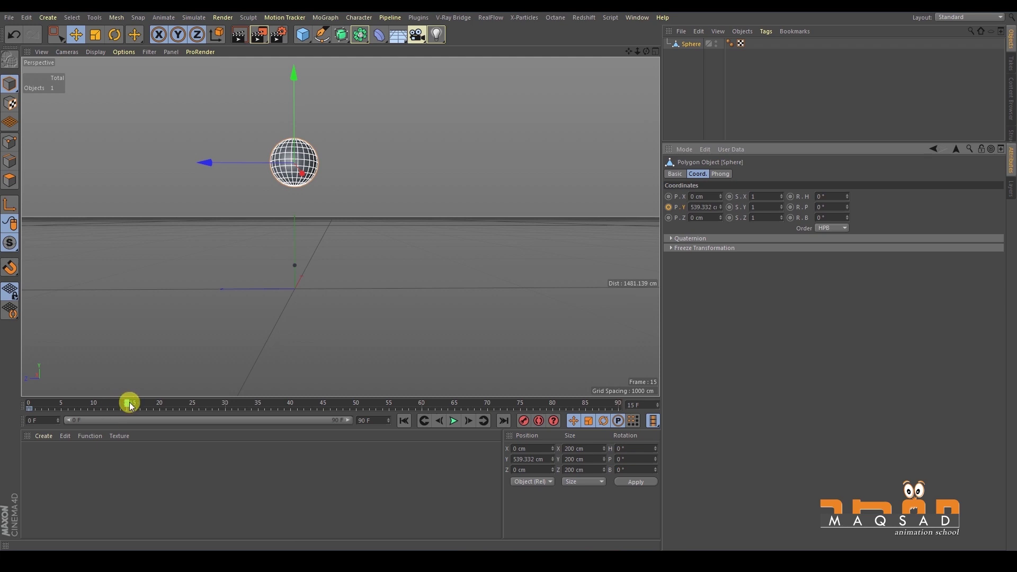
left_click(669, 207)
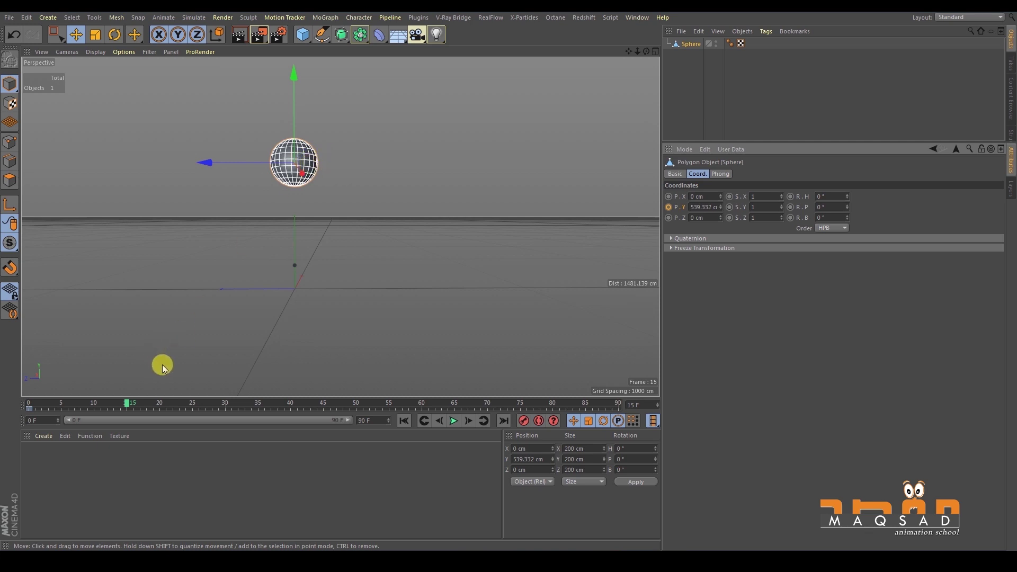
left_click(667, 210, "ctrl")
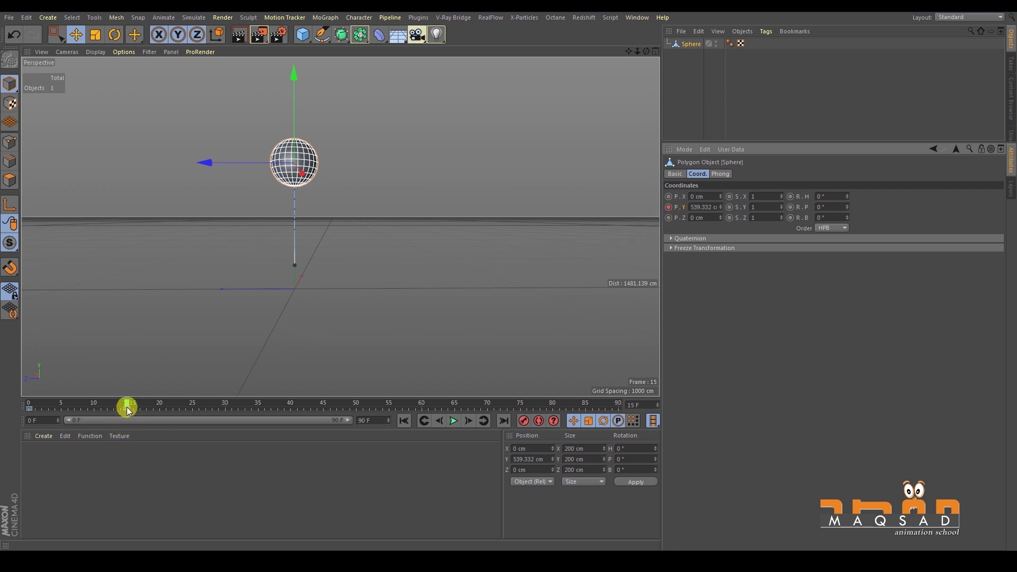
Play the sphere's upward motion from frame 0
left_click_drag(129, 408, 30, 408)
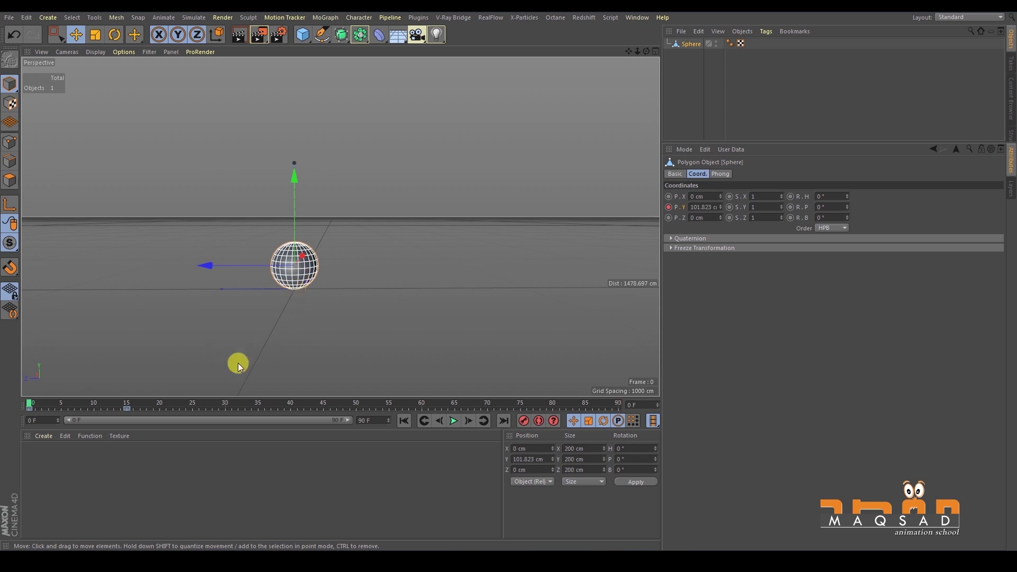
left_click(452, 421)
left_click(302, 164)
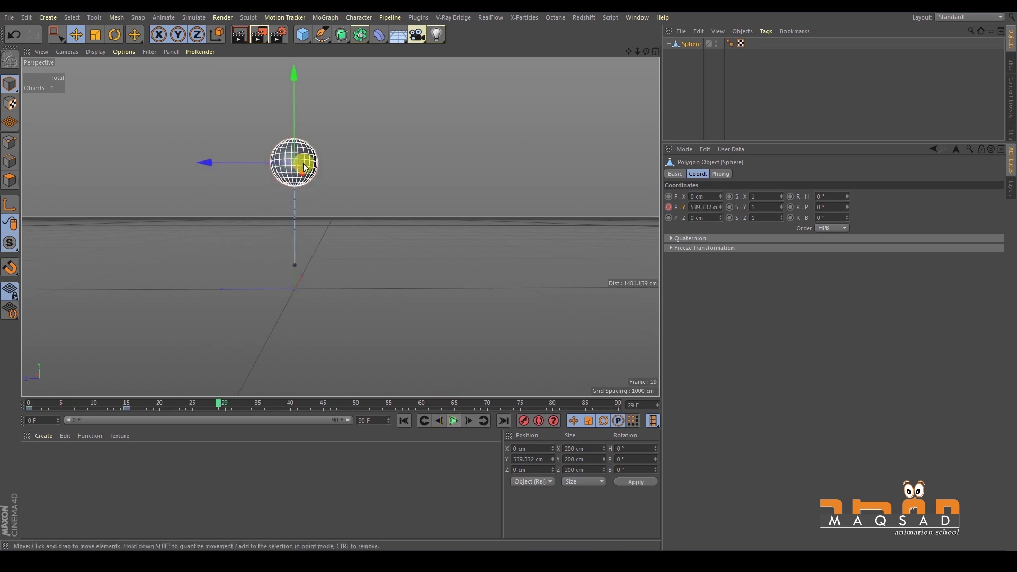
Return to frame 0 and copy the sphere's Y position value
left_click(124, 403)
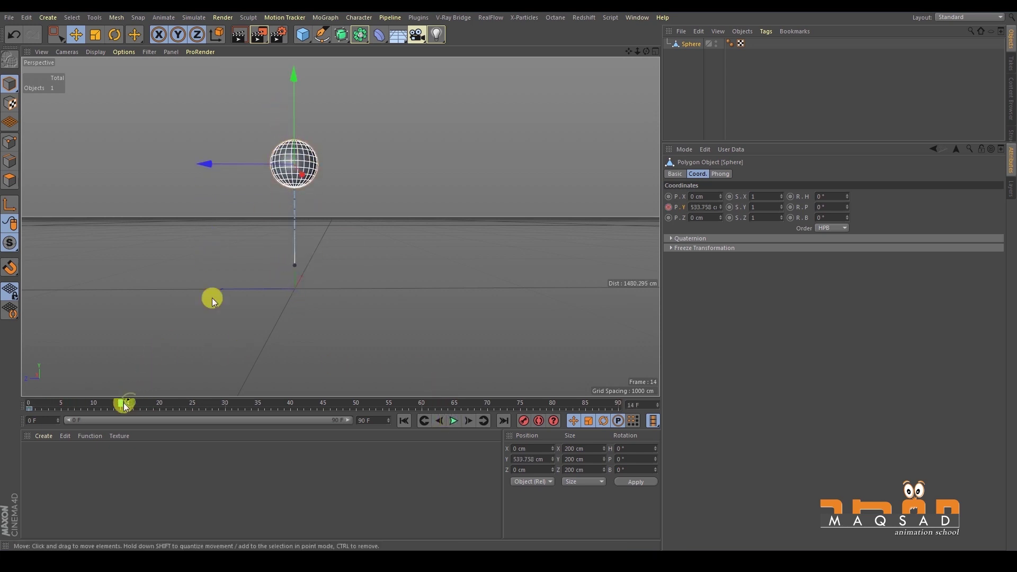
left_click_drag(122, 405, 226, 406)
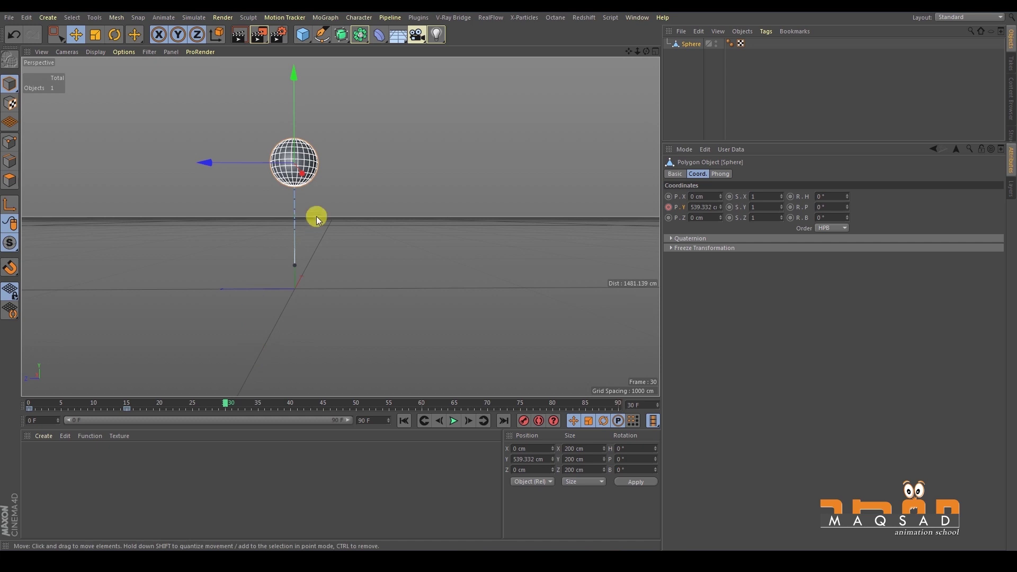
left_click_drag(50, 403, 23, 405)
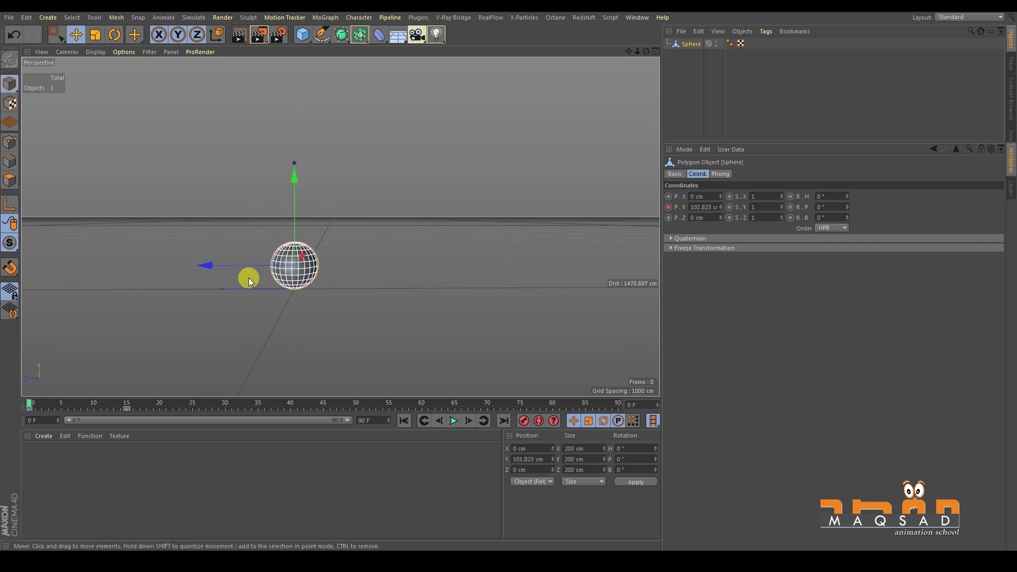
right_click(708, 206)
left_click(702, 207)
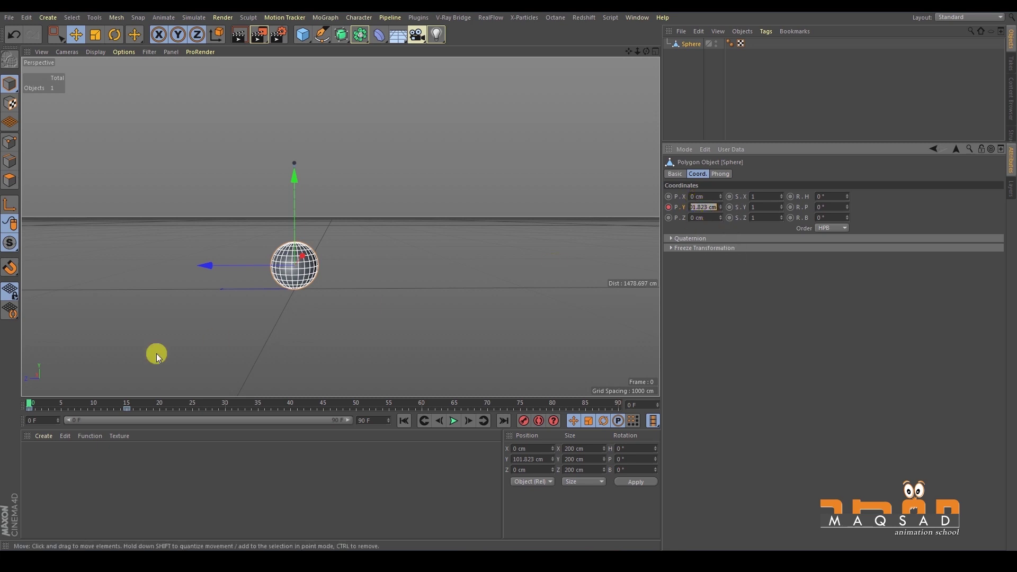
At frame 30, paste the copied 101.823 cm into the sphere's Y position and record a keyframe
left_click_drag(180, 403, 220, 406)
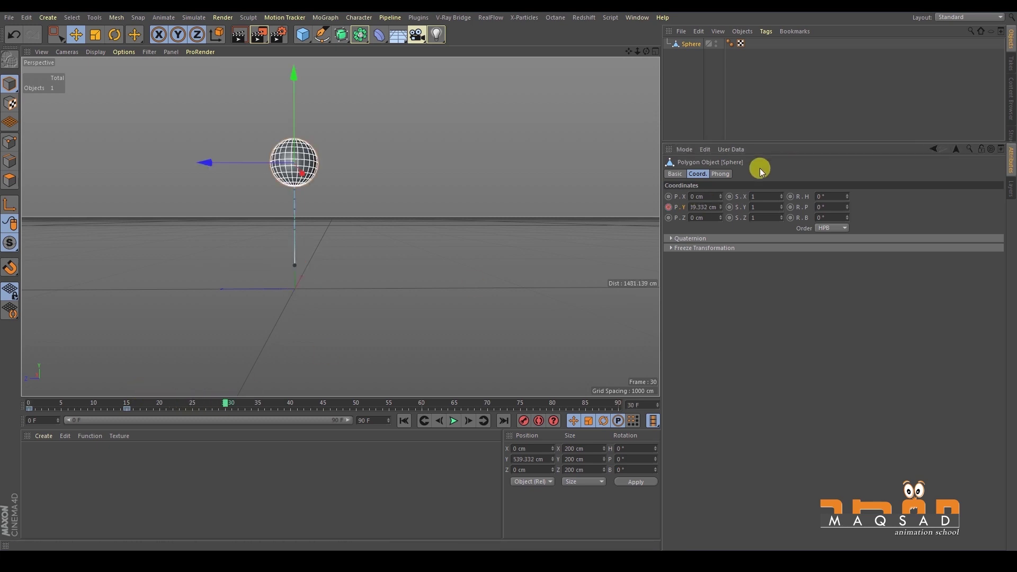
double_click(711, 208)
right_click(710, 207)
left_click(720, 235)
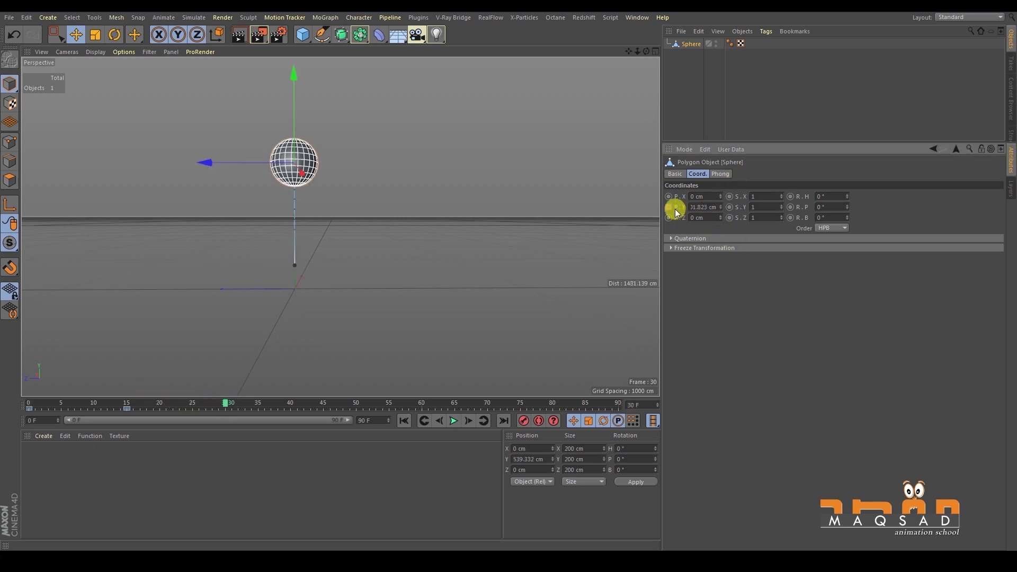
left_click(669, 208)
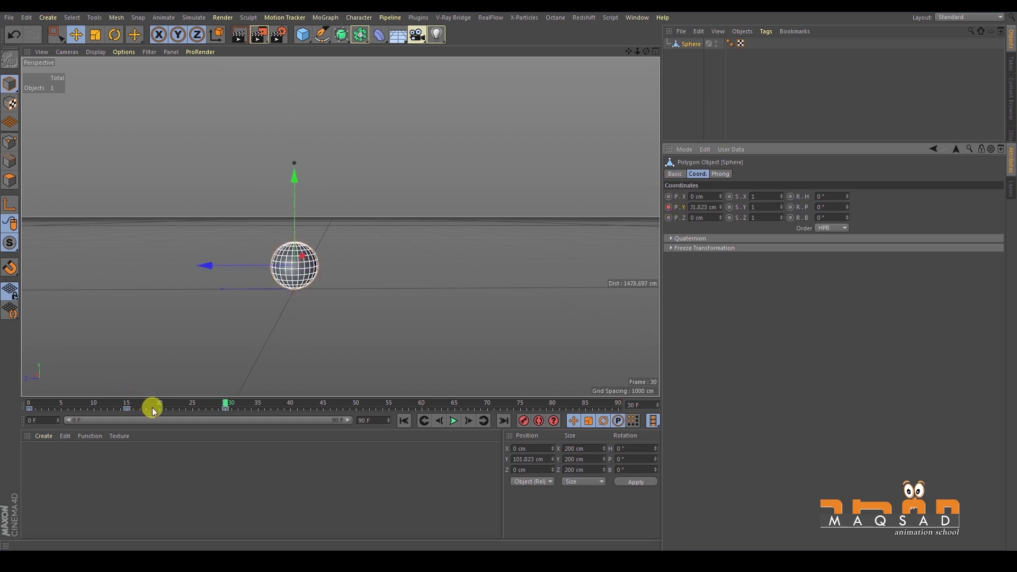
Duplicate the raised-position key from frame 15 to frame 45 and play the animation from the start
left_click_drag(166, 402, 324, 403)
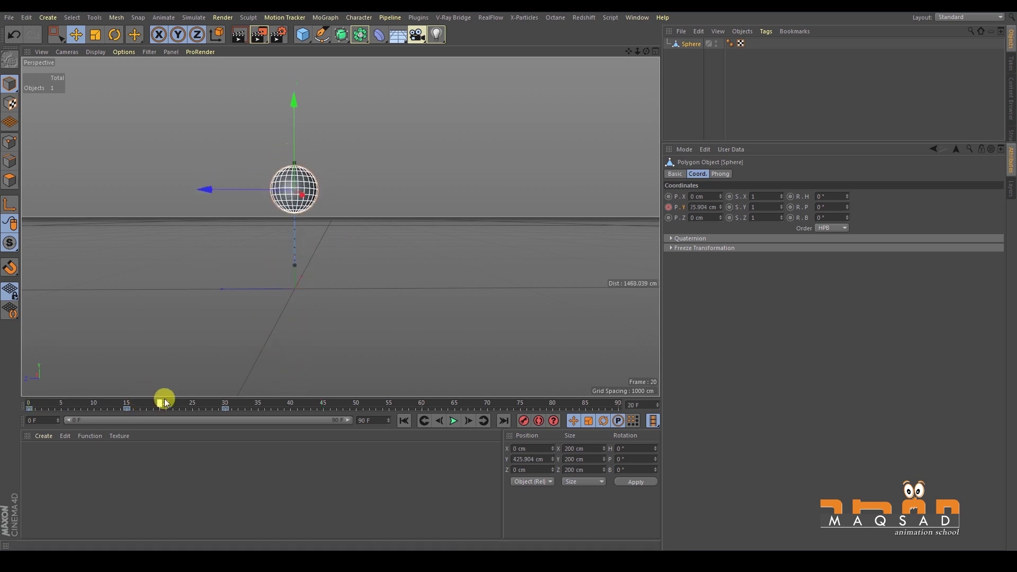
left_click_drag(164, 403, 332, 407)
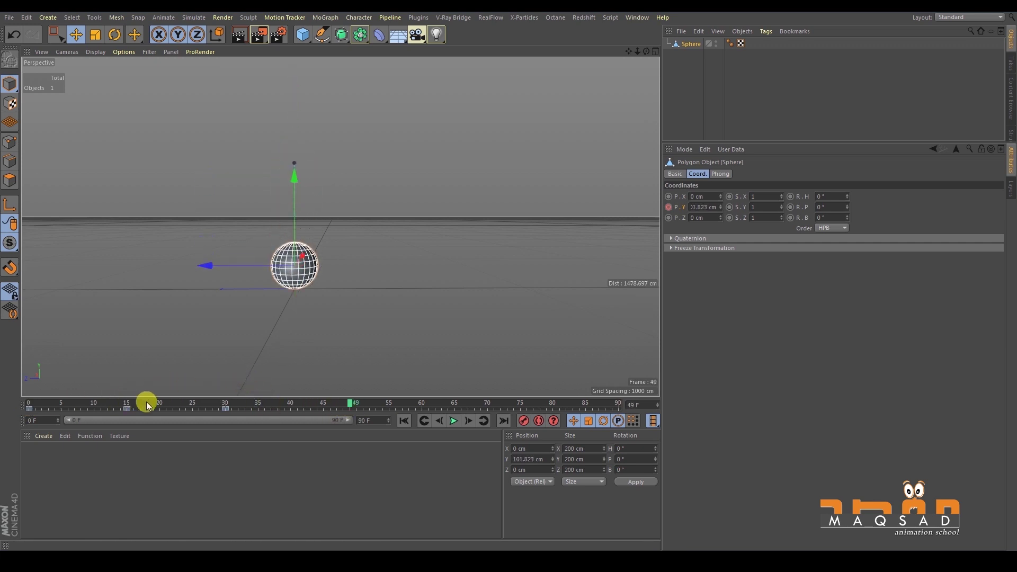
left_click(128, 408)
left_click_drag(132, 410, 334, 406)
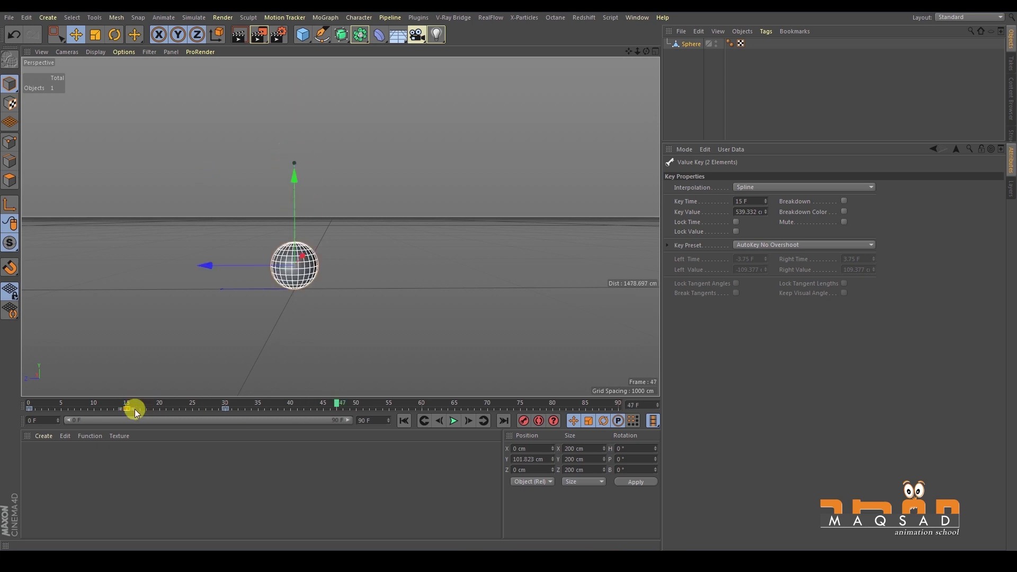
left_click_drag(129, 408, 1, 409)
left_click(454, 421)
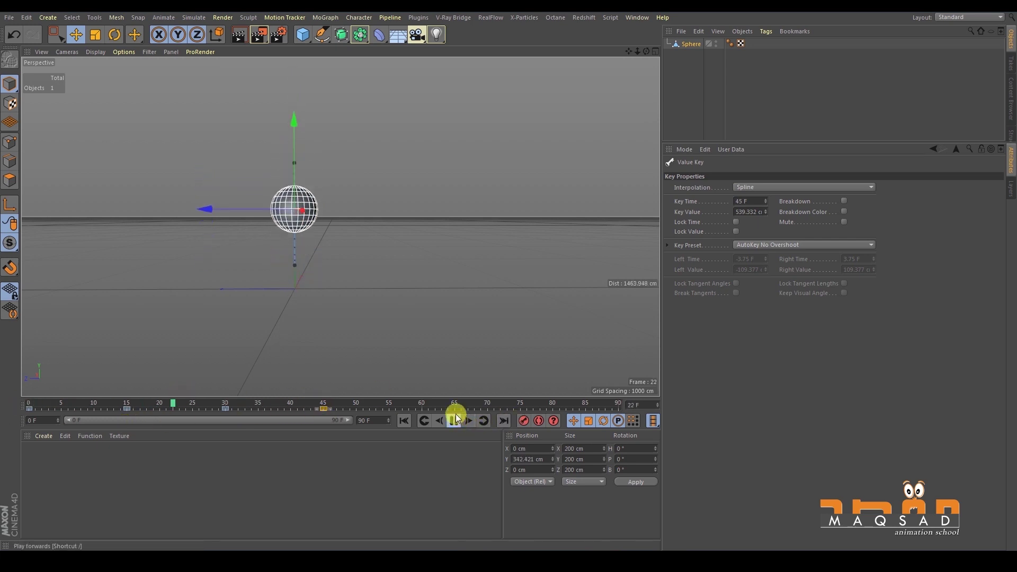
Stop playback, duplicate the sphere's ground-position key from frame 30 to frame 60, and play the animation
left_click(454, 420)
left_click_drag(324, 400, 132, 409)
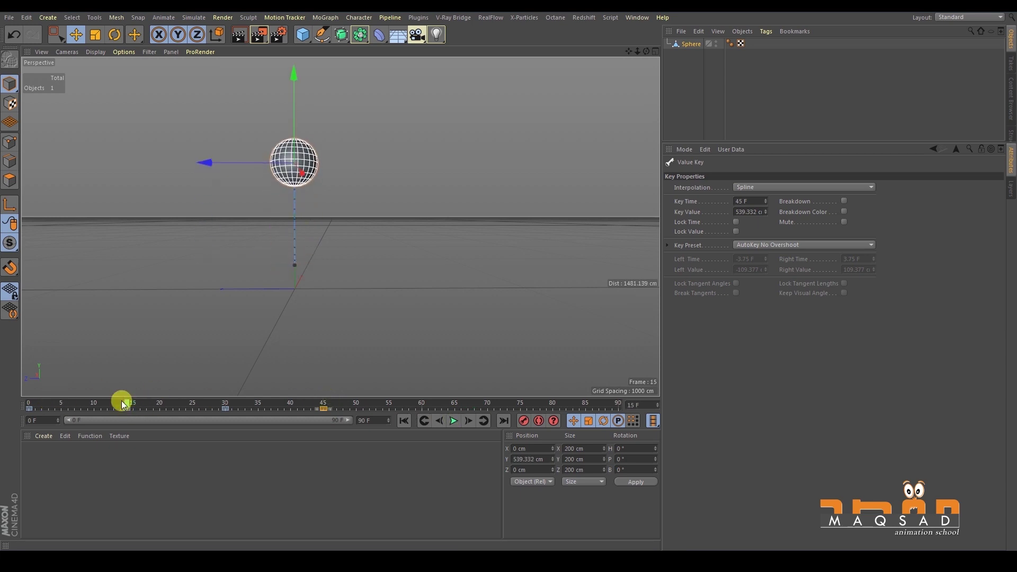
left_click(228, 408)
left_click(227, 409)
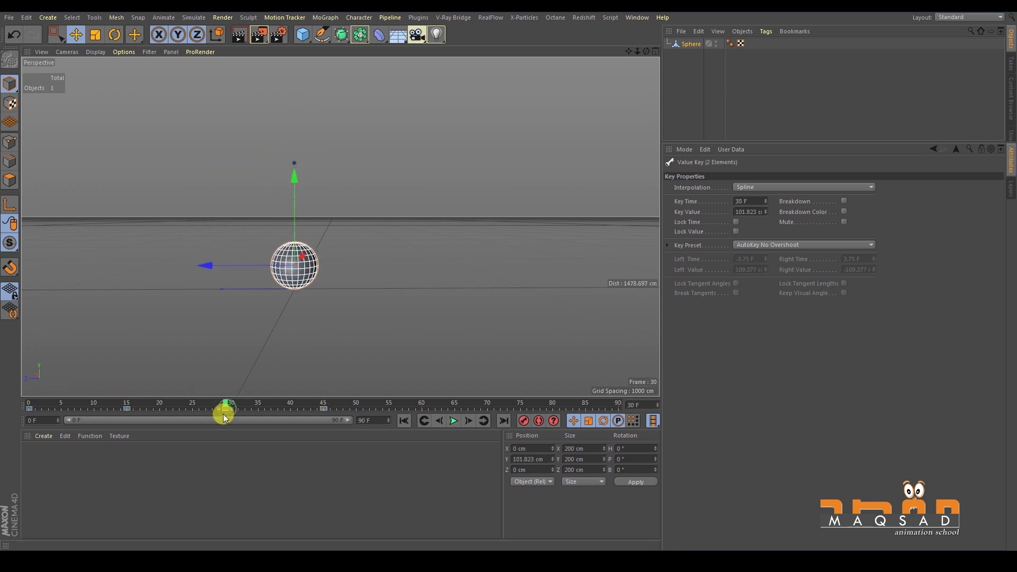
left_click_drag(226, 409, 282, 412)
left_click_drag(425, 409, 432, 409)
left_click(453, 421)
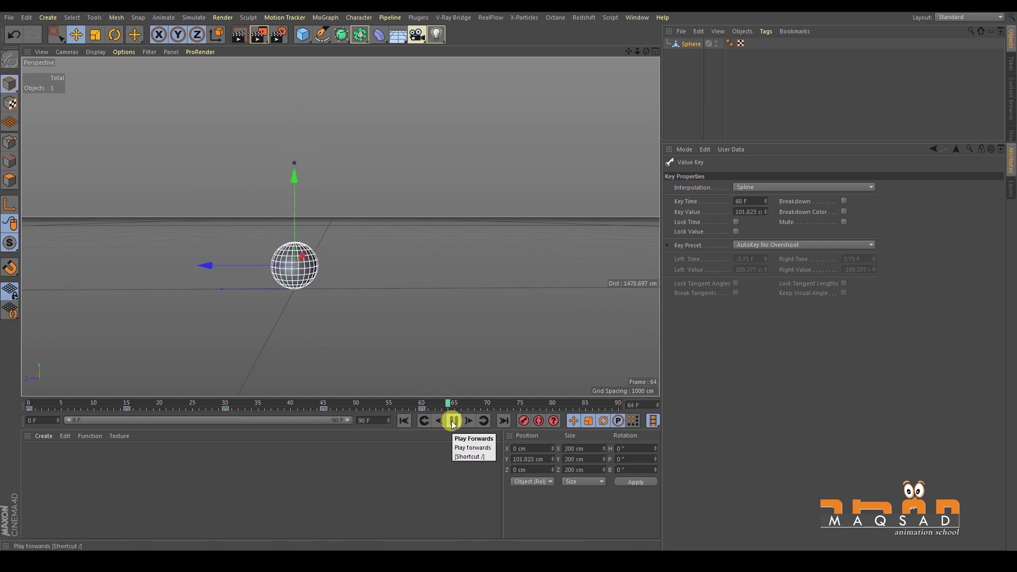
left_click(452, 422)
Duplicate the sphere's raised-position key from frame 45 to frames 75 and 90
left_click_drag(276, 405, 425, 411)
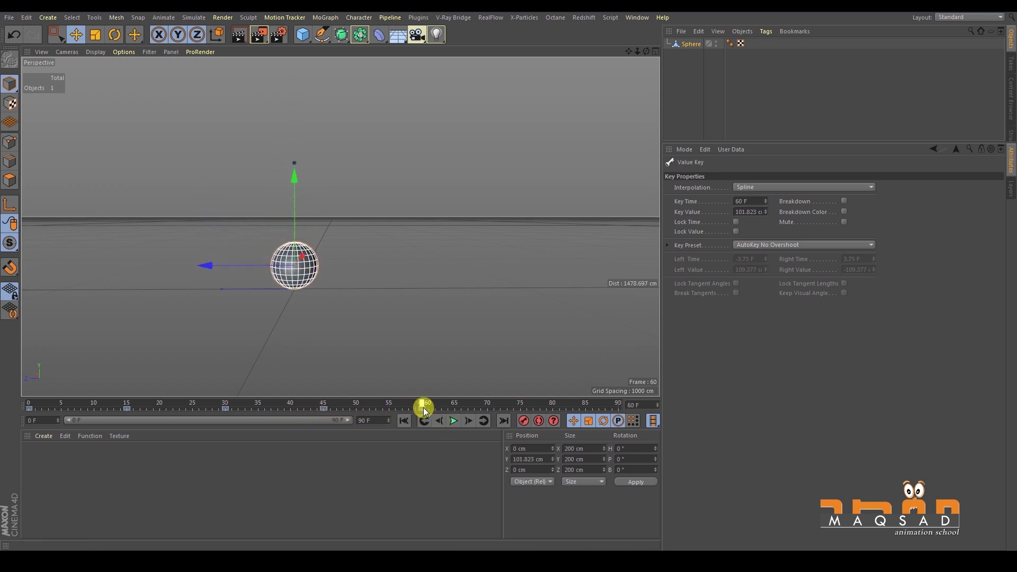
left_click_drag(326, 413, 393, 408)
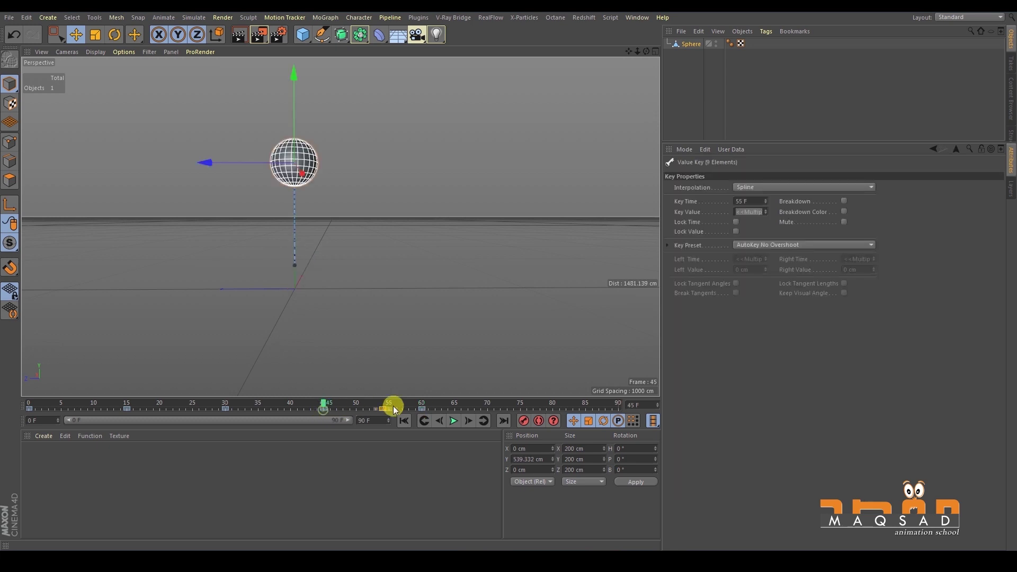
left_click_drag(491, 412, 521, 411)
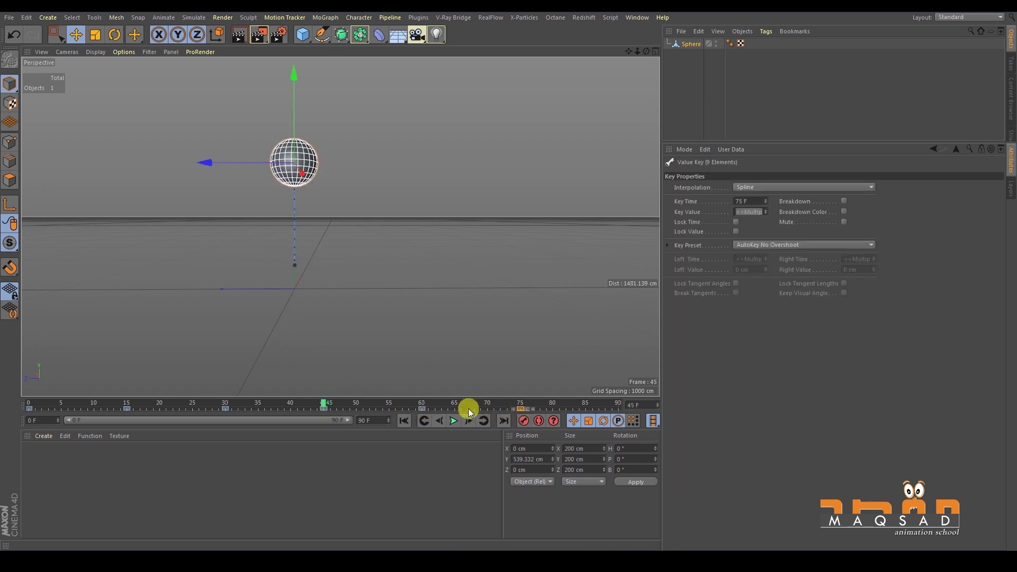
left_click_drag(320, 413, 614, 413)
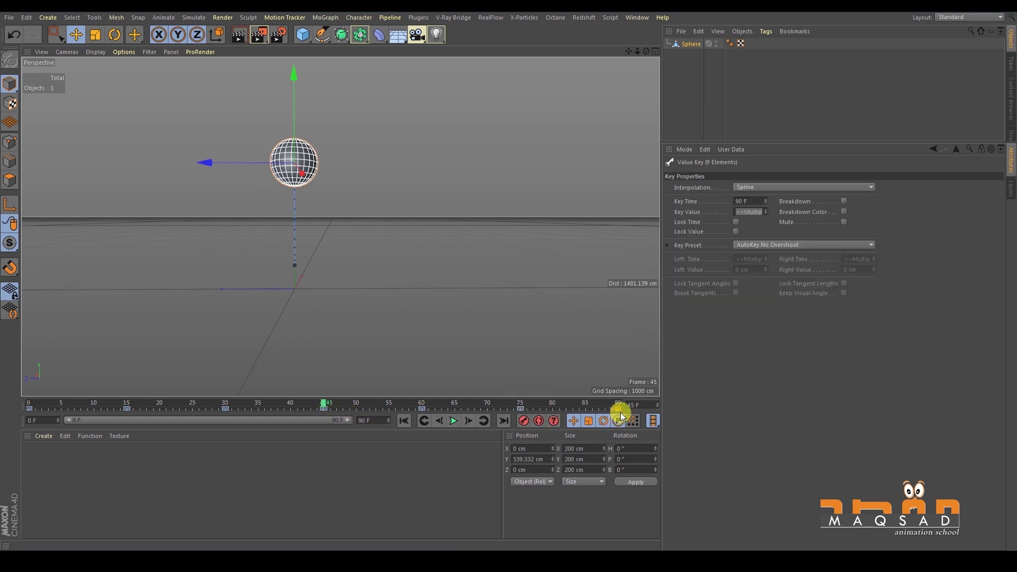
Play the animation from the start with the sphere deselected, then stop playback
left_click(404, 420)
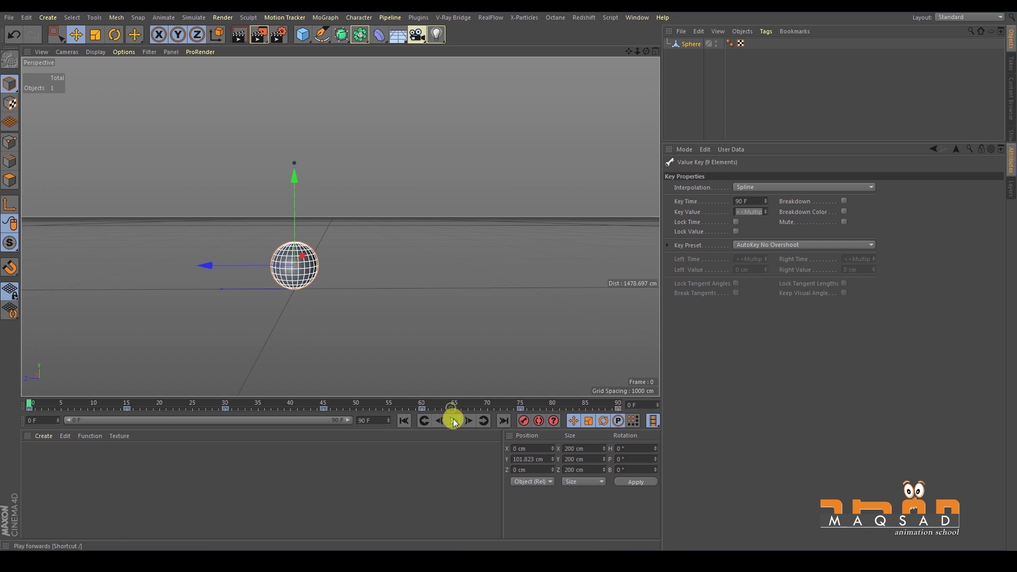
left_click(454, 421)
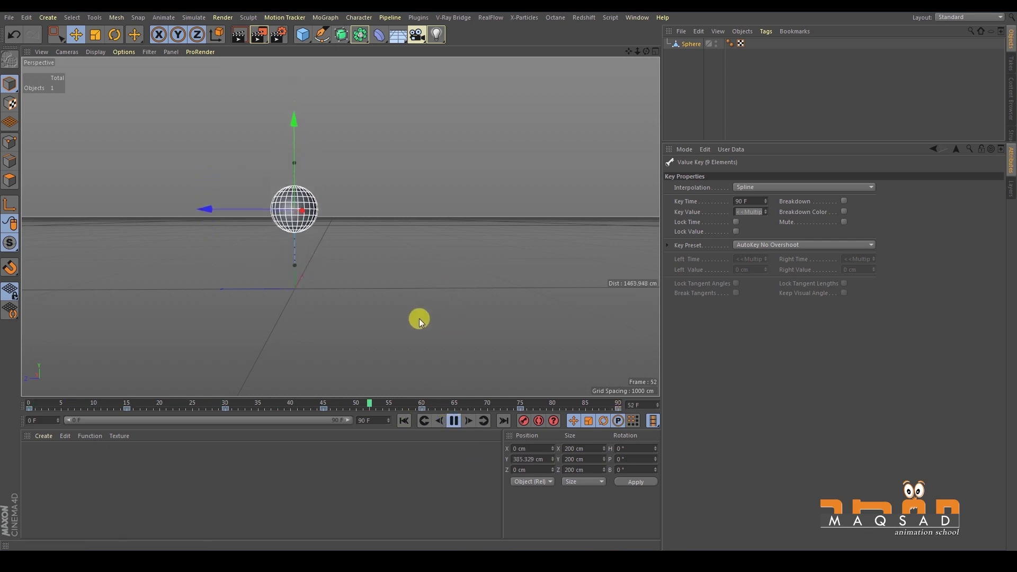
left_click(384, 350)
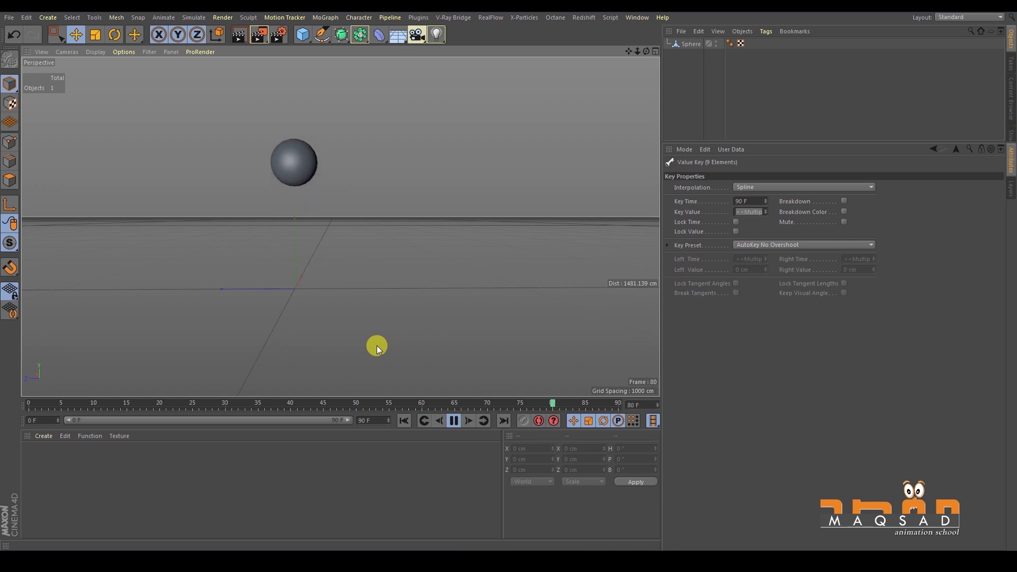
left_click(454, 421)
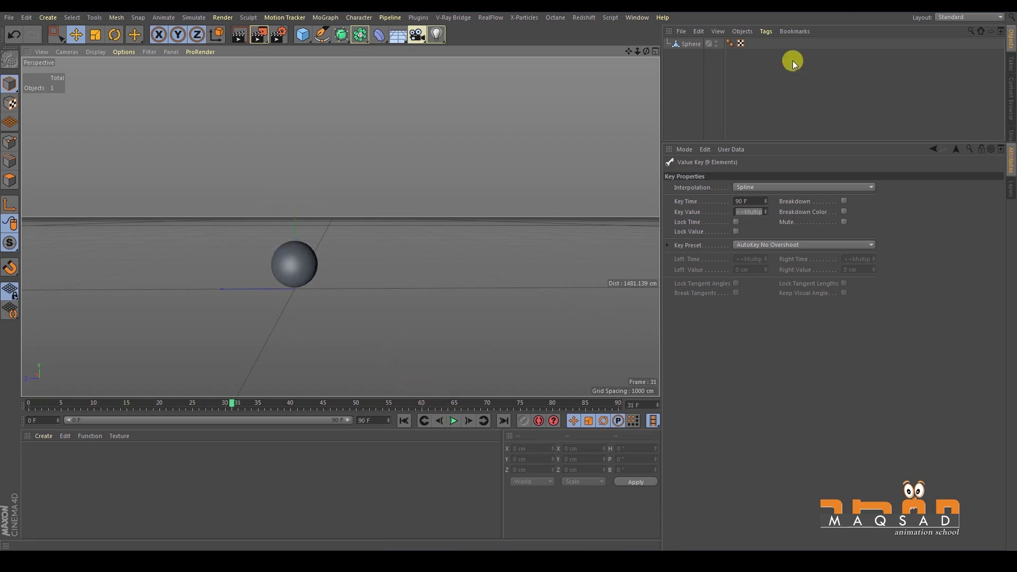
Reselect the sphere, check its last bounce up to frame 90, and set the timeline's end frame to 105
left_click(688, 43)
left_click_drag(104, 405, 558, 365)
left_click_drag(621, 360, 620, 360)
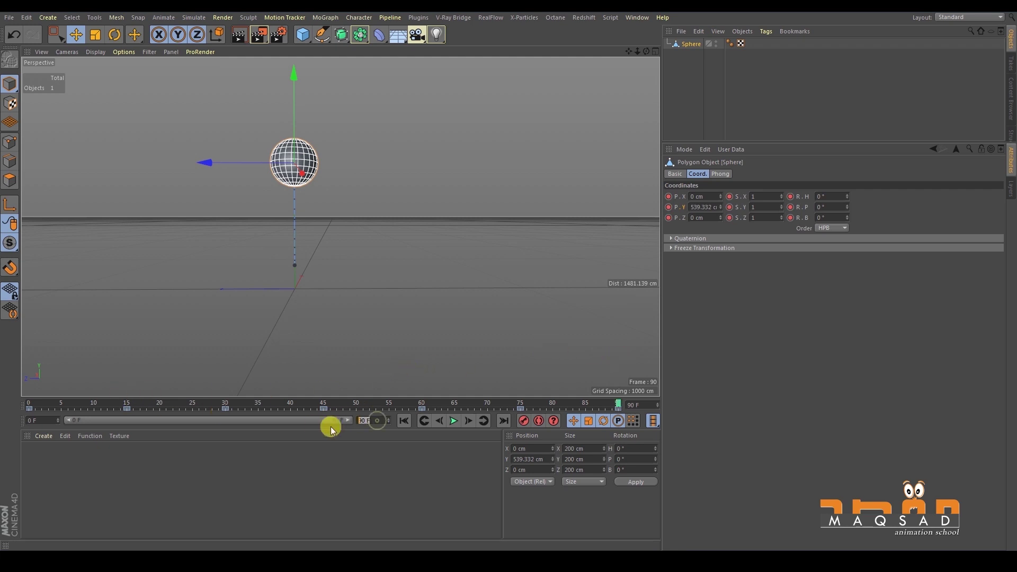
type("115")
key("Return")
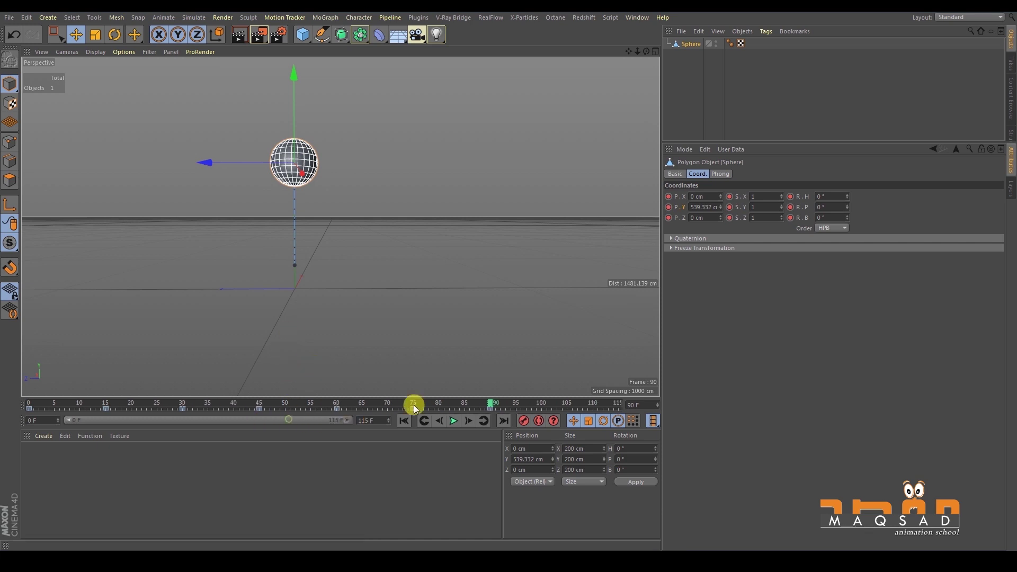
double_click(373, 421)
type("105")
key("Return")
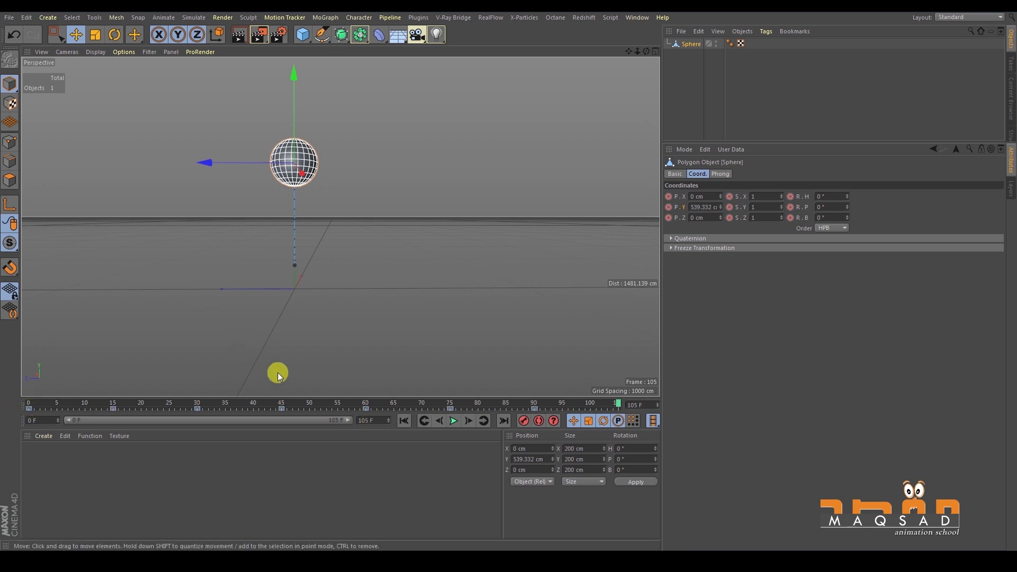
Duplicate the raised-position key from frame 75 to frame 105 and check the extended animation
left_click(451, 409)
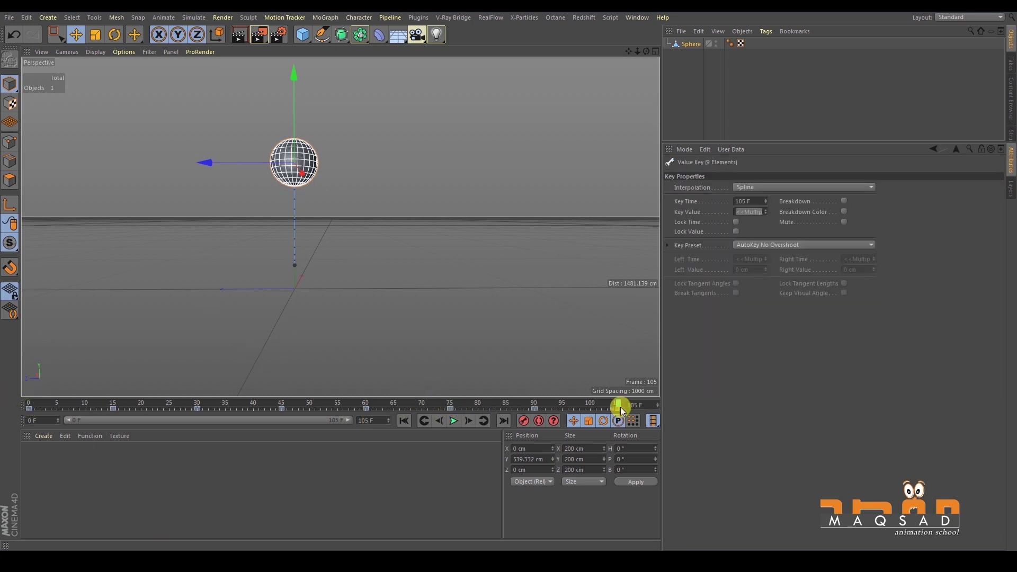
left_click(406, 421)
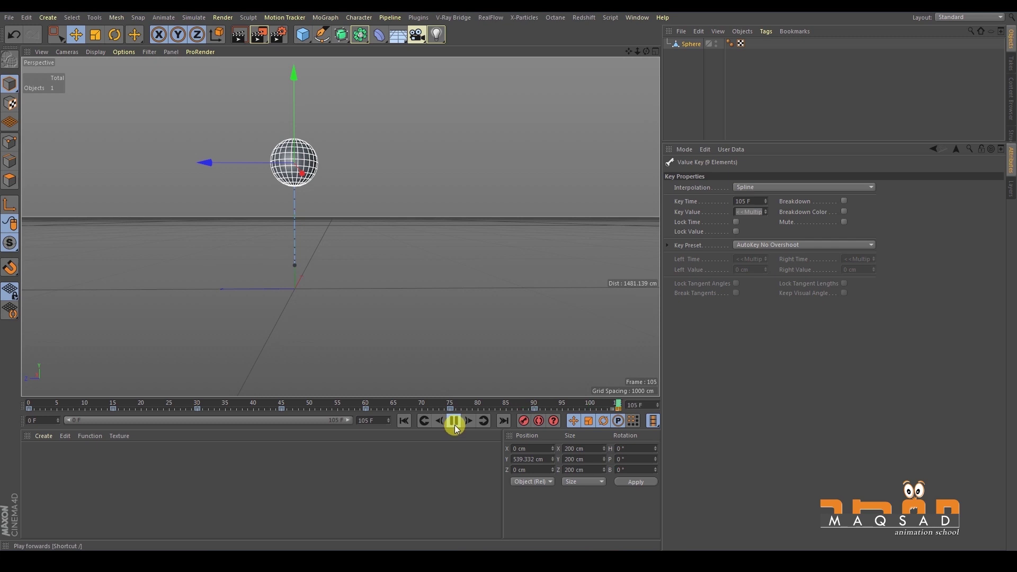
left_click_drag(454, 405, 463, 403)
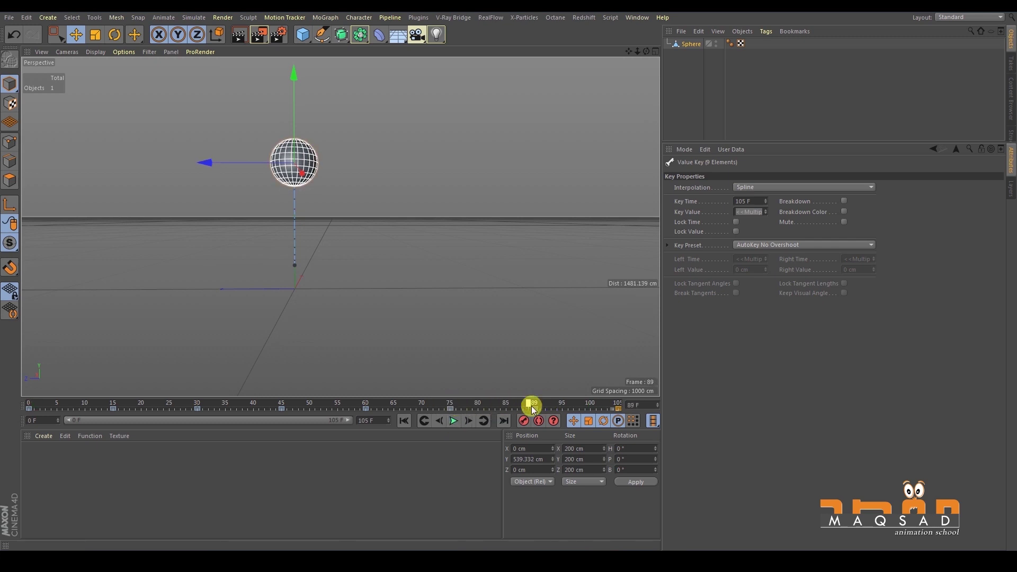
Replace the key at frame 90 with the 101.823 cm ground-position key and play the animation from the start
mouse_move(538, 405)
left_mouse_down()
mouse_move(447, 399)
mouse_move(357, 408)
mouse_move(536, 411)
mouse_move(467, 411)
mouse_move(645, 370)
left_mouse_up()
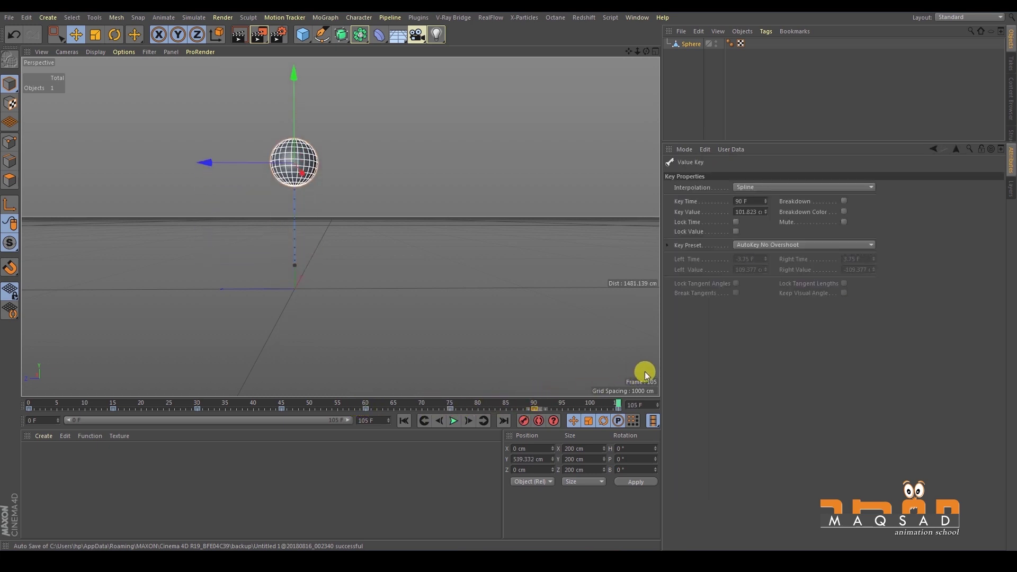
left_click(404, 422)
left_click(454, 420)
left_click(454, 422)
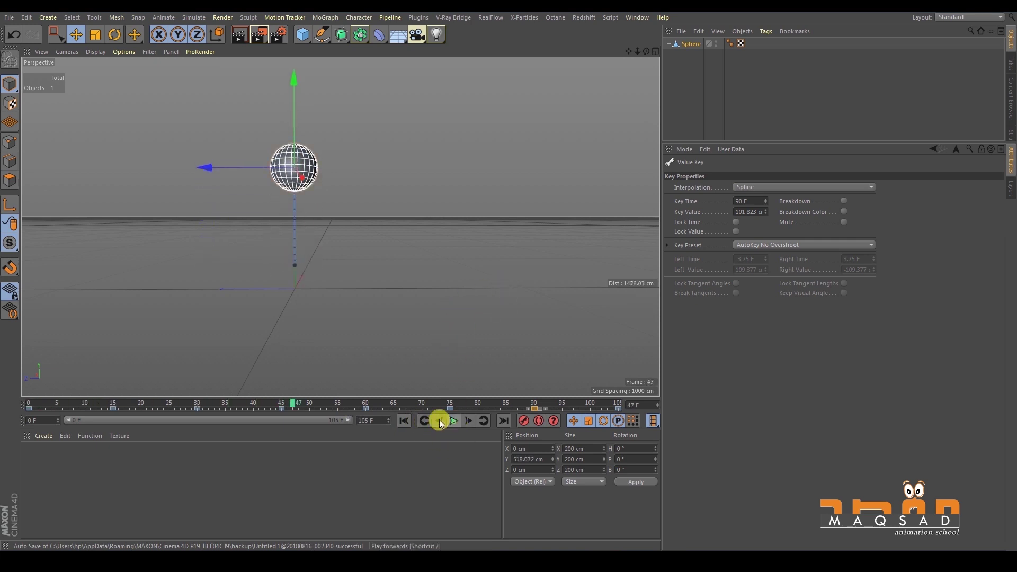
Review the sphere's ground and raised position keys of the first bounce between frames 0 and 30
left_click_drag(255, 397, 113, 417)
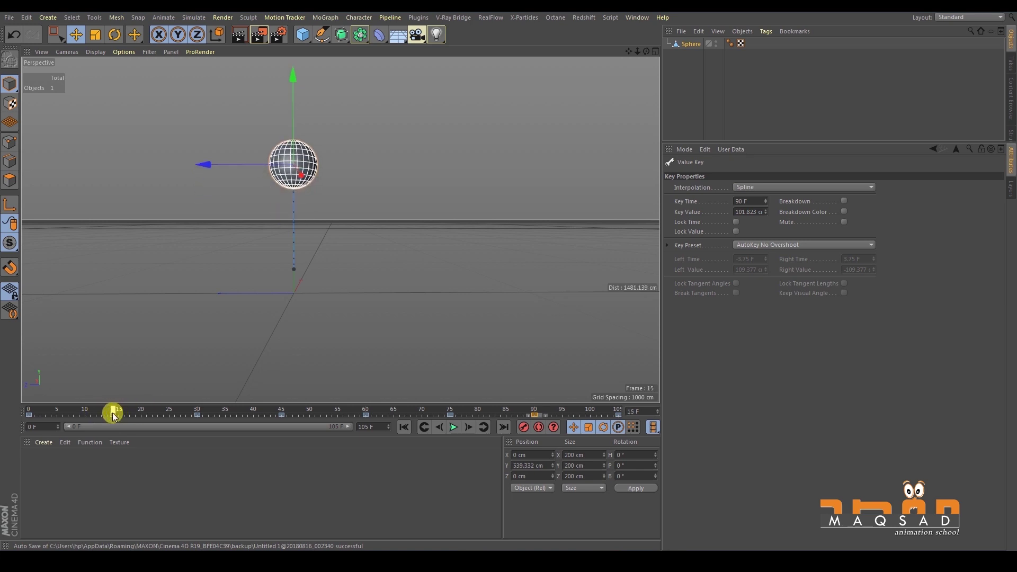
left_click(107, 409)
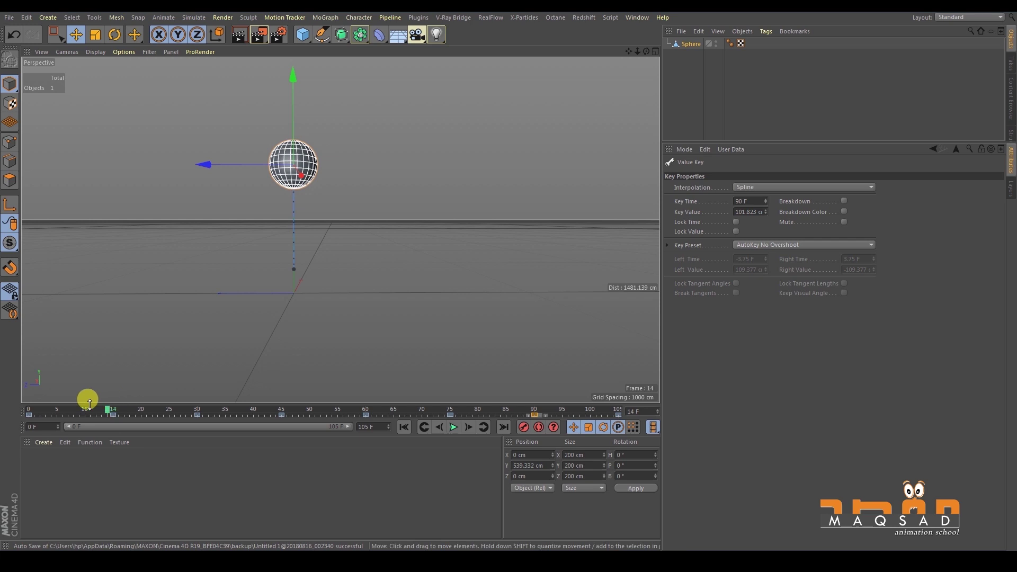
left_click(33, 416)
left_click_drag(43, 415, 192, 418)
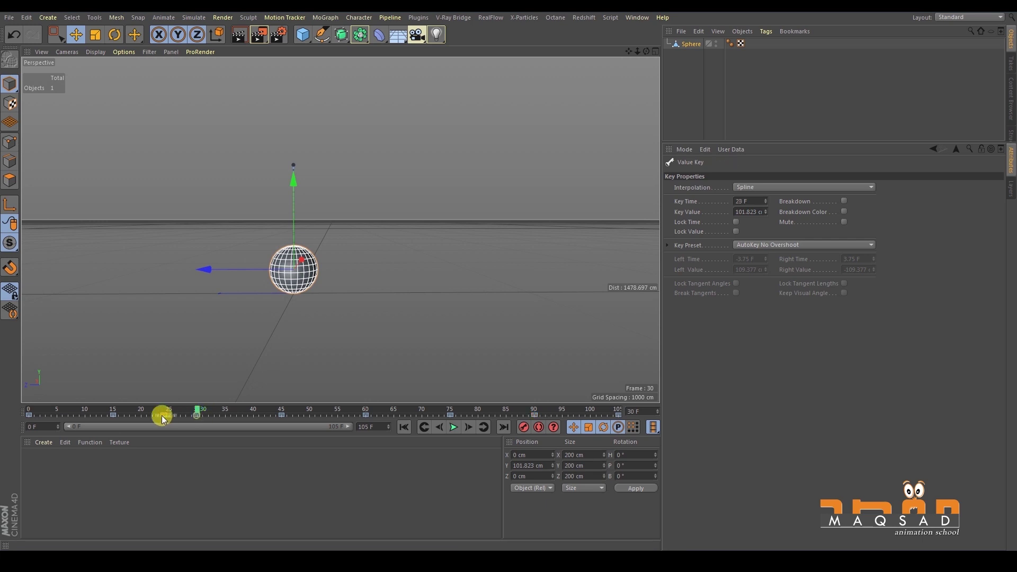
left_click(31, 417)
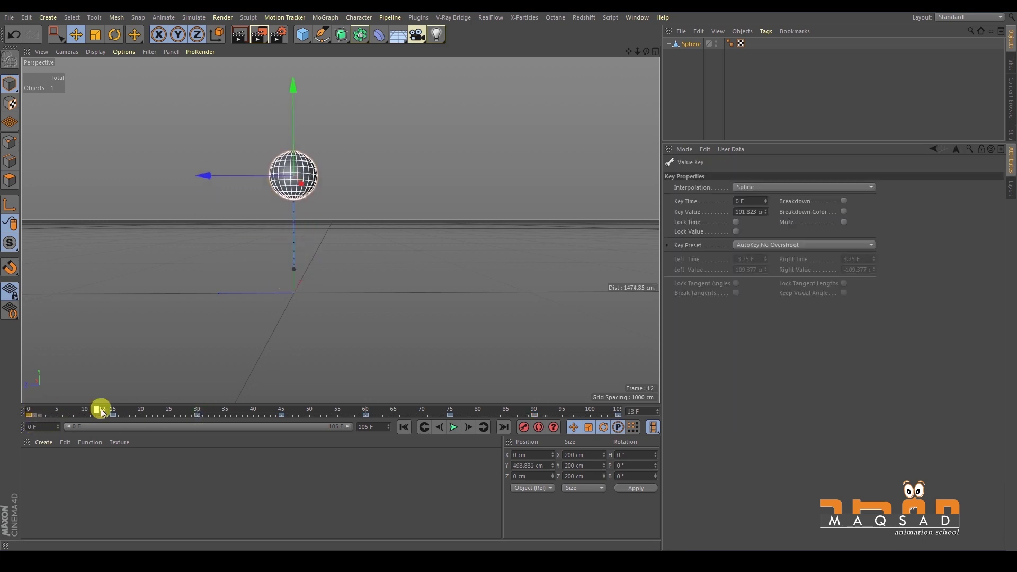
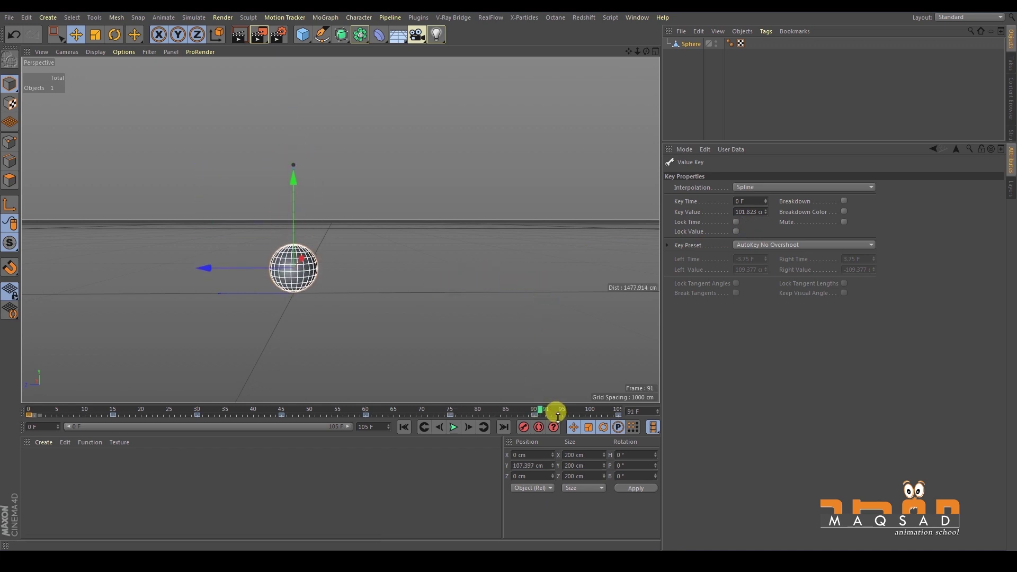
Delete the sphere's key at frame 105 and set the timeline's end frame to 90
right_click(618, 416)
left_click(592, 484)
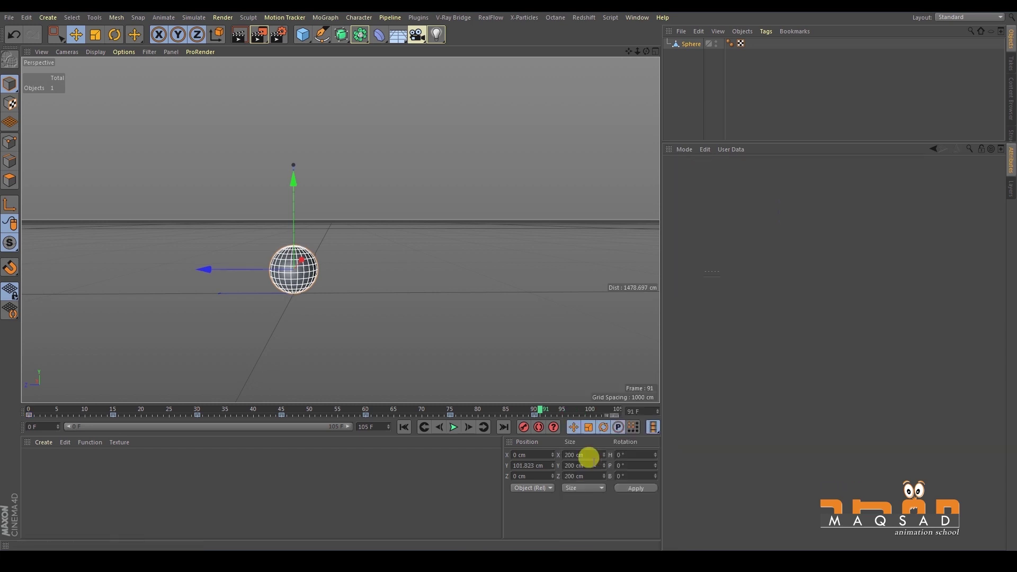
left_click_drag(338, 420, 324, 426)
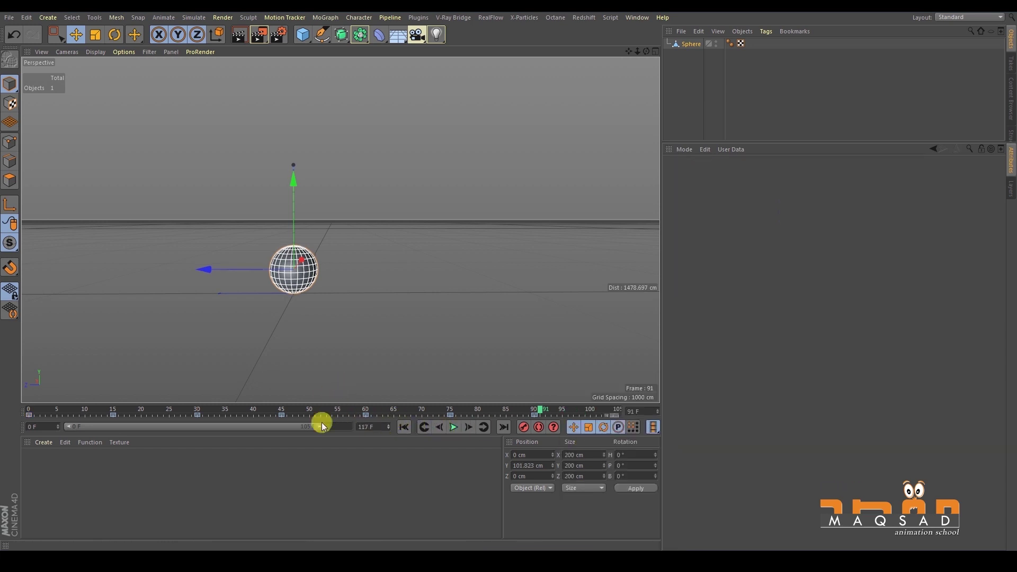
left_click(373, 426)
key("Return")
Play the 90-frame animation from the start and watch the bounce with the sphere deselected
left_click(404, 427)
left_click(454, 427)
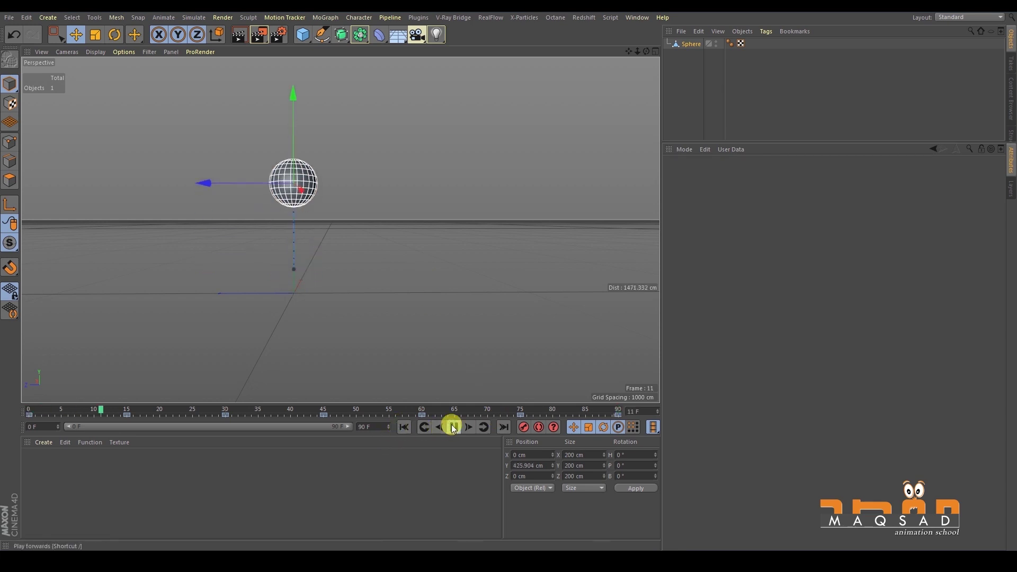
left_click(497, 319)
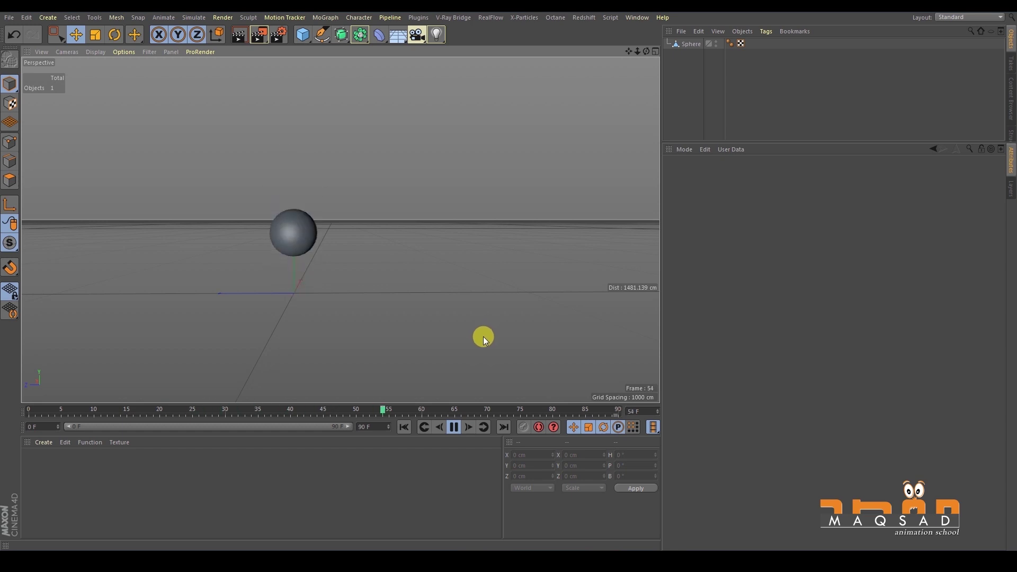
left_click(452, 427)
Enlarge the object list, widen its name column, and reselect the sphere
middle_click_drag(294, 241, 347, 224, "alt")
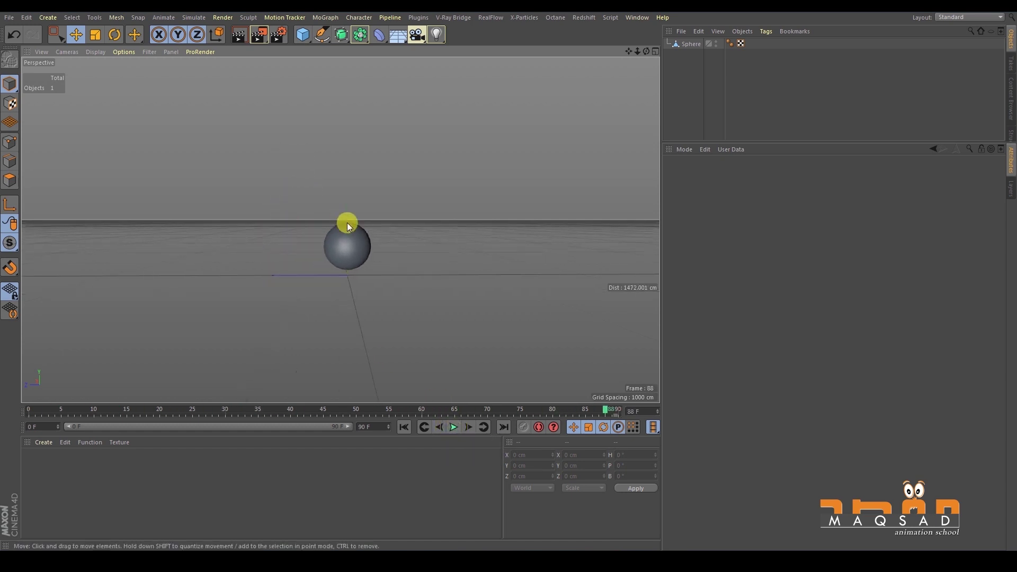
left_click(348, 226)
left_click_drag(390, 259, 381, 264, "alt")
right_click_drag(381, 265, 352, 269, "alt")
left_click_drag(352, 269, 367, 273, "alt")
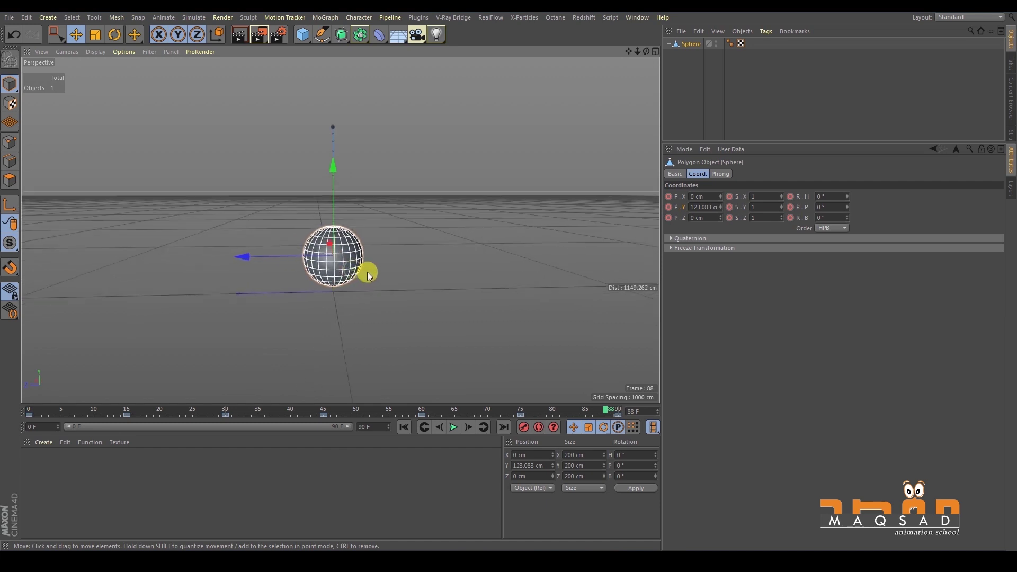
left_click(675, 81)
left_click_drag(723, 141, 731, 215)
left_click_drag(723, 115, 744, 112)
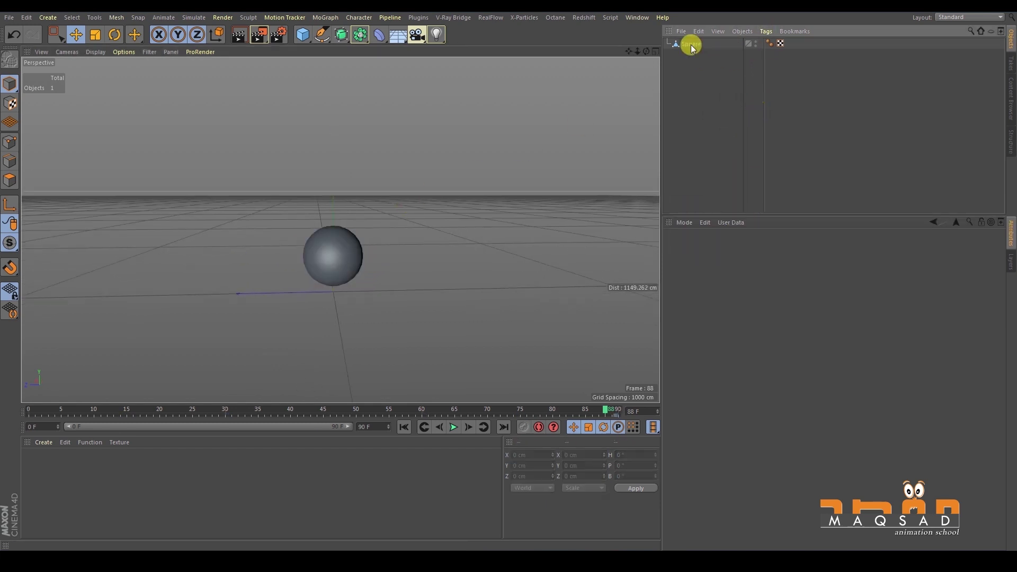
left_click(691, 46)
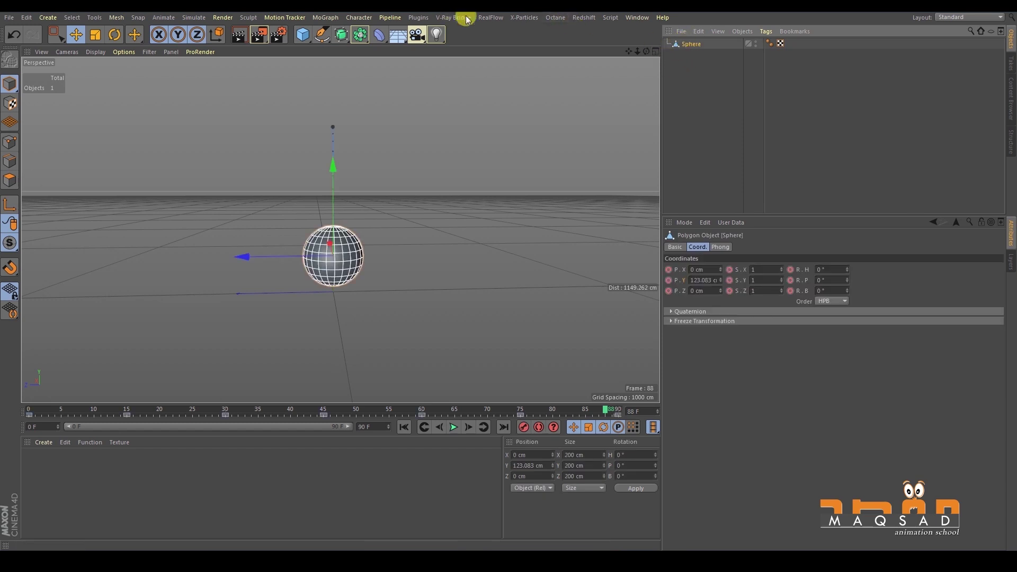
Show the FCurves of the sphere object
right_click(690, 43)
left_click(688, 40)
right_click(689, 40)
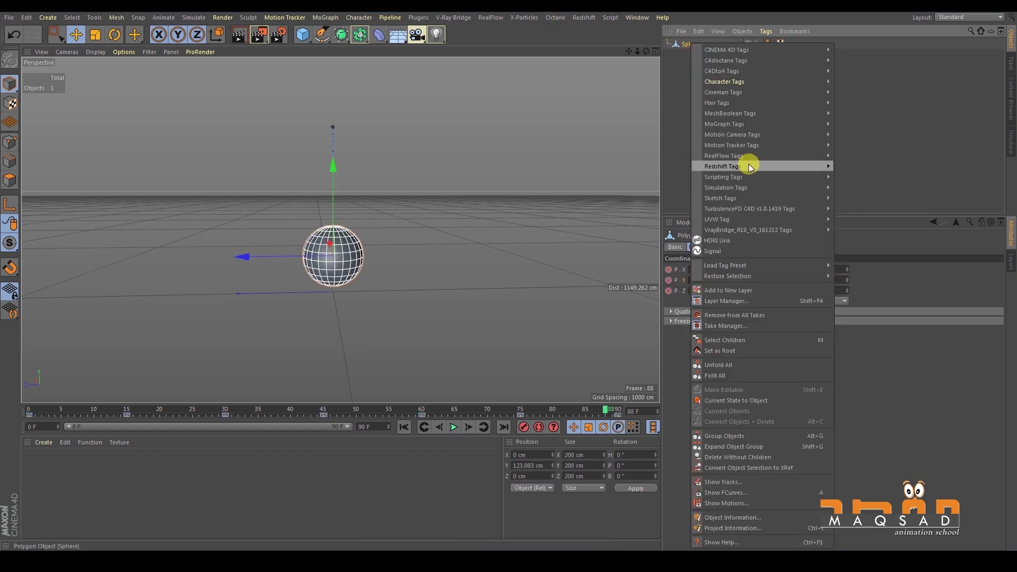
left_click(770, 495)
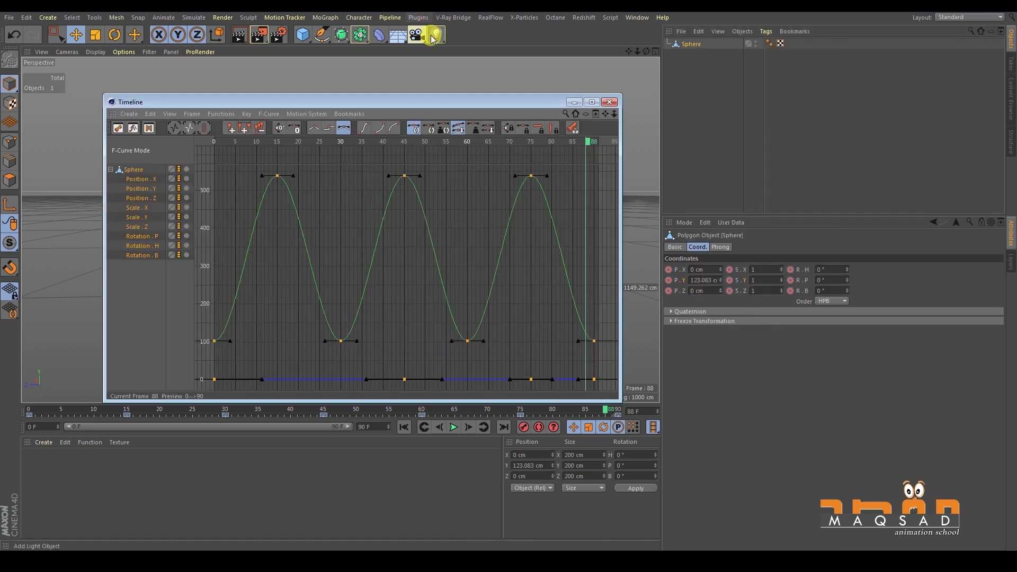
Place the F-curve window beside the sphere, widen it, and frame the bounce curves inside it
left_click_drag(424, 102, 750, 68)
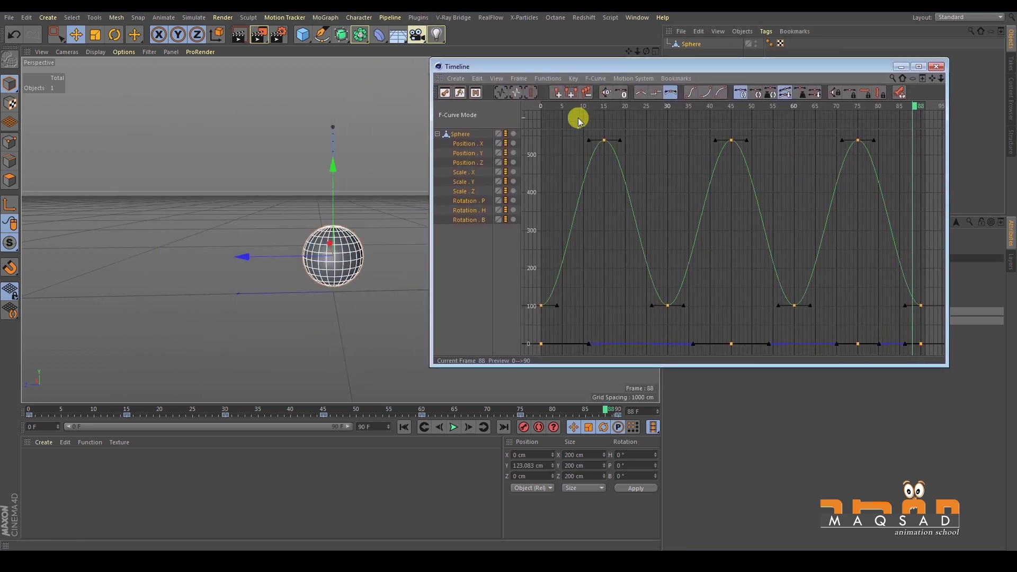
middle_click_drag(341, 217, 291, 213, "alt")
right_click_drag(290, 213, 258, 224, "alt")
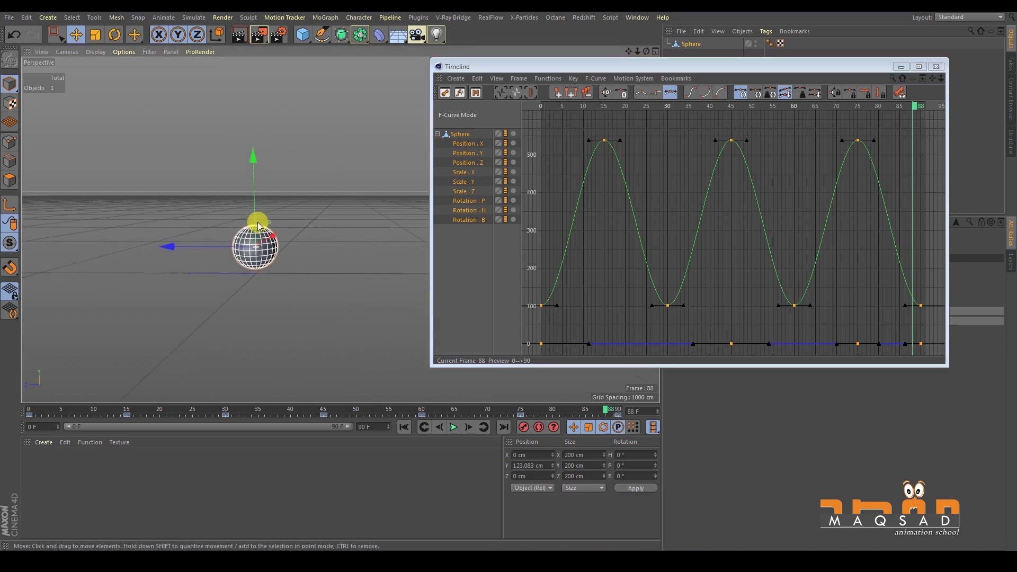
left_click_drag(257, 223, 273, 232, "alt")
middle_click_drag(273, 232, 250, 223, "alt")
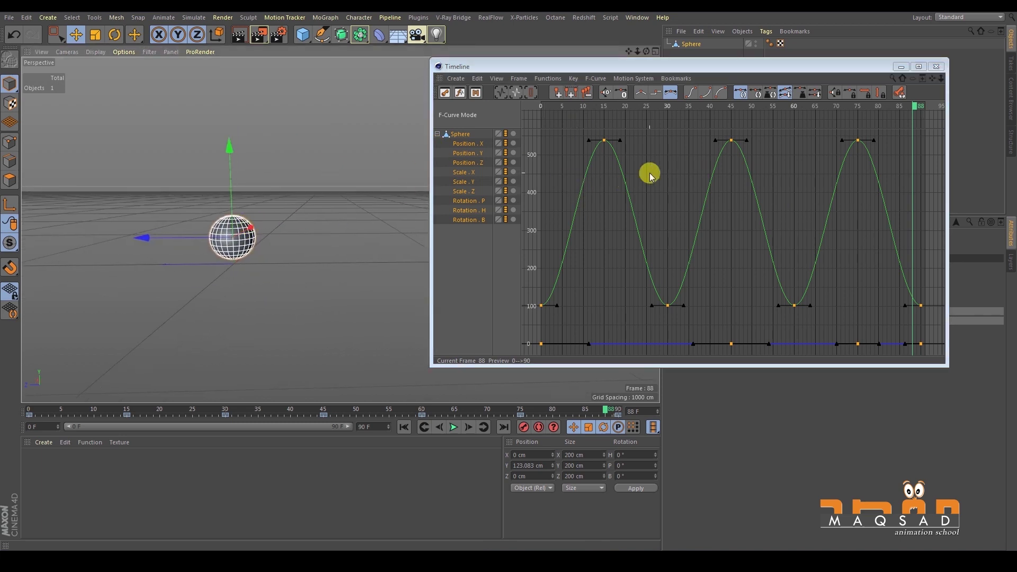
middle_click_drag(677, 187, 684, 170, "alt")
right_click_drag(683, 170, 675, 173, "alt")
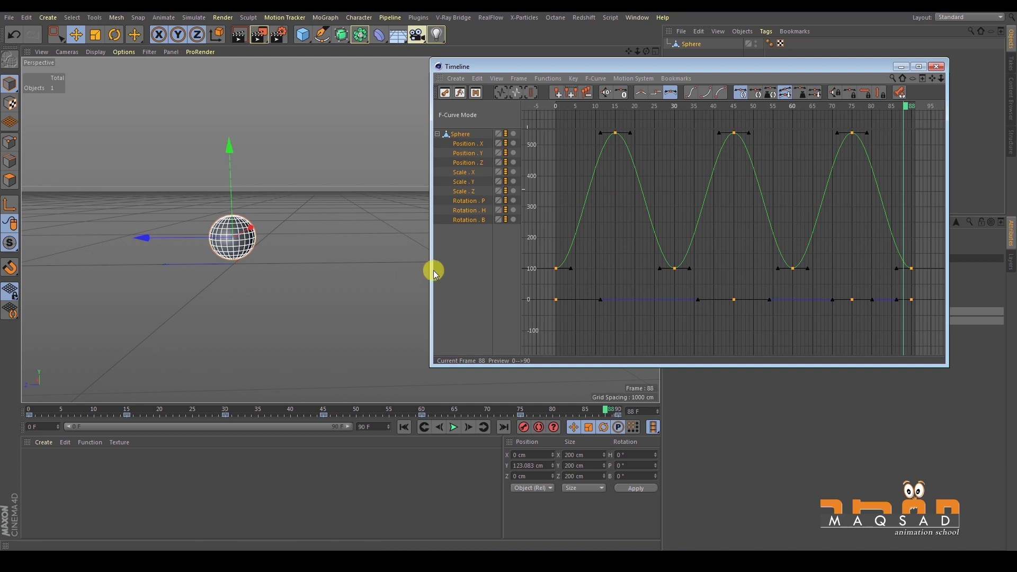
left_click_drag(430, 269, 375, 257)
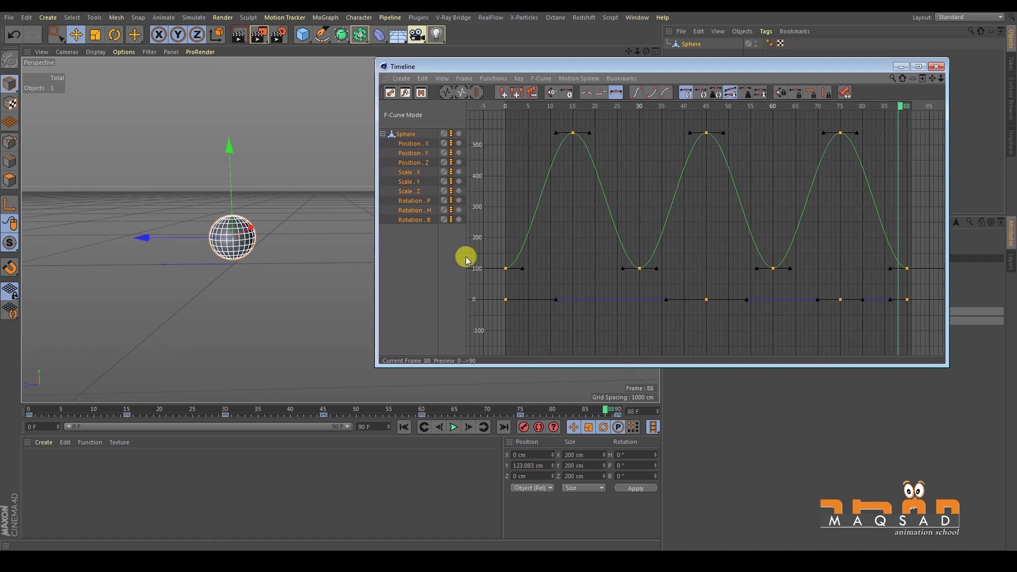
left_click_drag(467, 256, 465, 256)
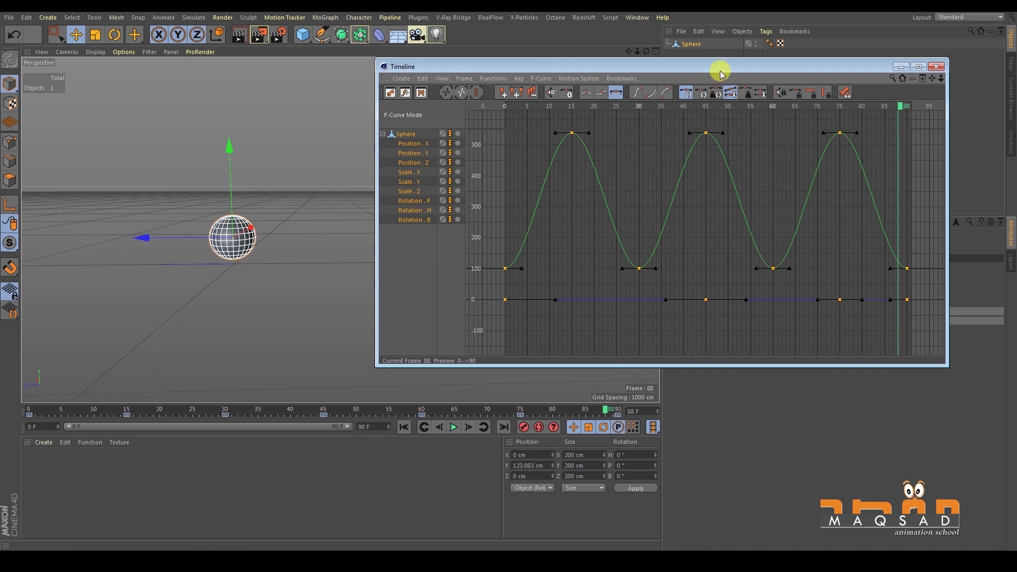
left_click_drag(721, 73, 669, 98)
middle_click_drag(745, 198, 732, 167)
middle_click_drag(617, 242, 619, 248, "alt")
scroll(589, 246, "down", 1)
middle_click_drag(559, 188, 566, 188, "alt")
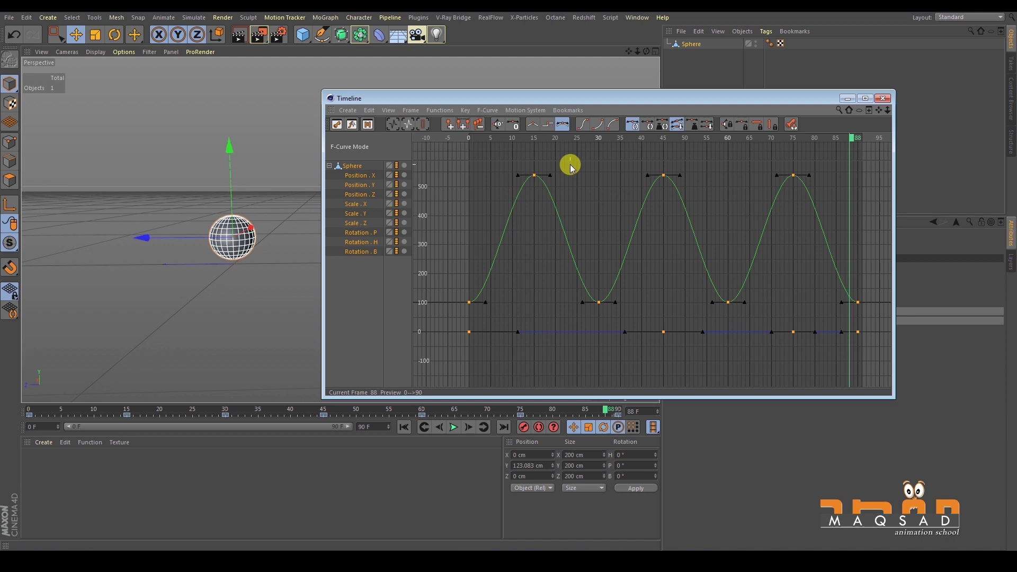
left_click_drag(470, 98, 523, 108)
left_click(542, 120)
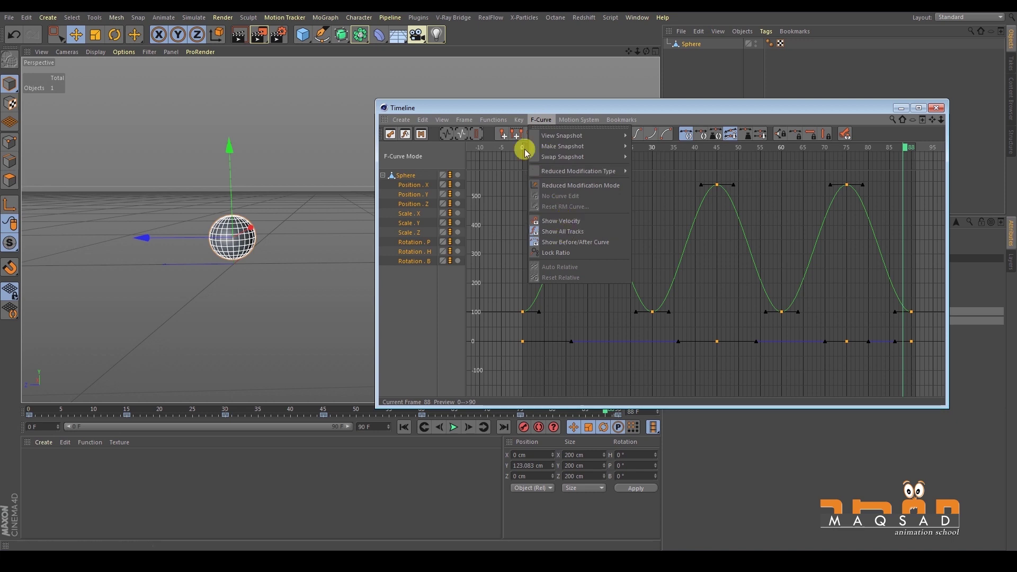
left_click(493, 120)
left_click(627, 195)
middle_click_drag(222, 241, 224, 251, "alt")
left_click_drag(225, 251, 231, 254, "alt")
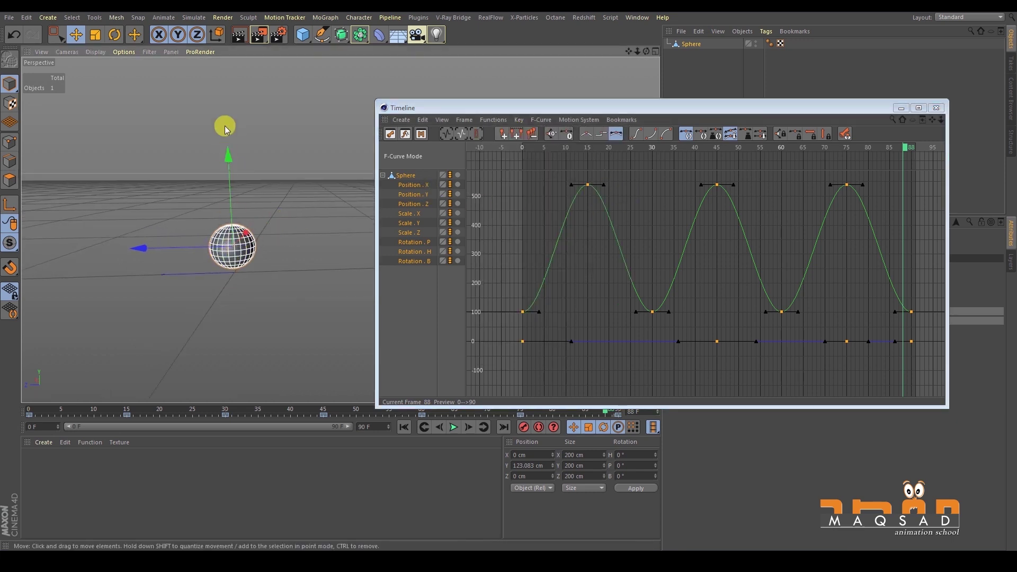
Deselect all keys, select the Position . Y track, and turn off Show All Tracks
left_click(413, 196)
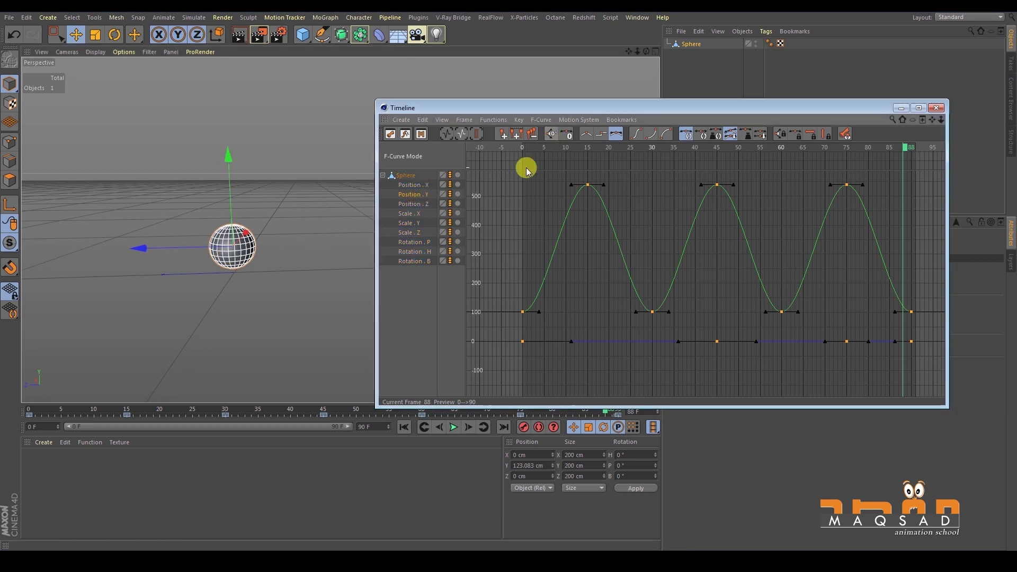
right_click_drag(683, 241, 570, 234, "alt")
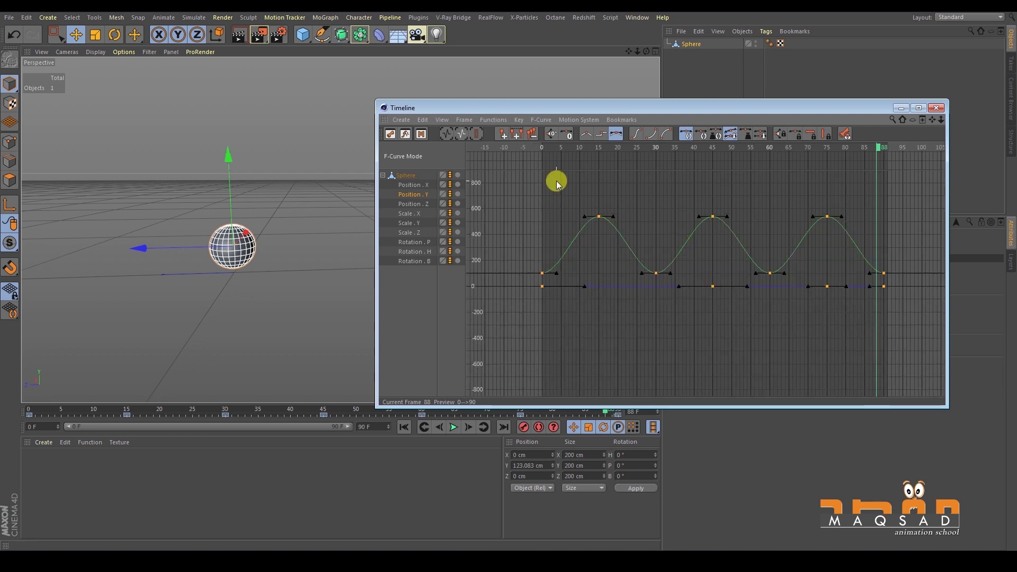
left_click(520, 195)
left_click(412, 196)
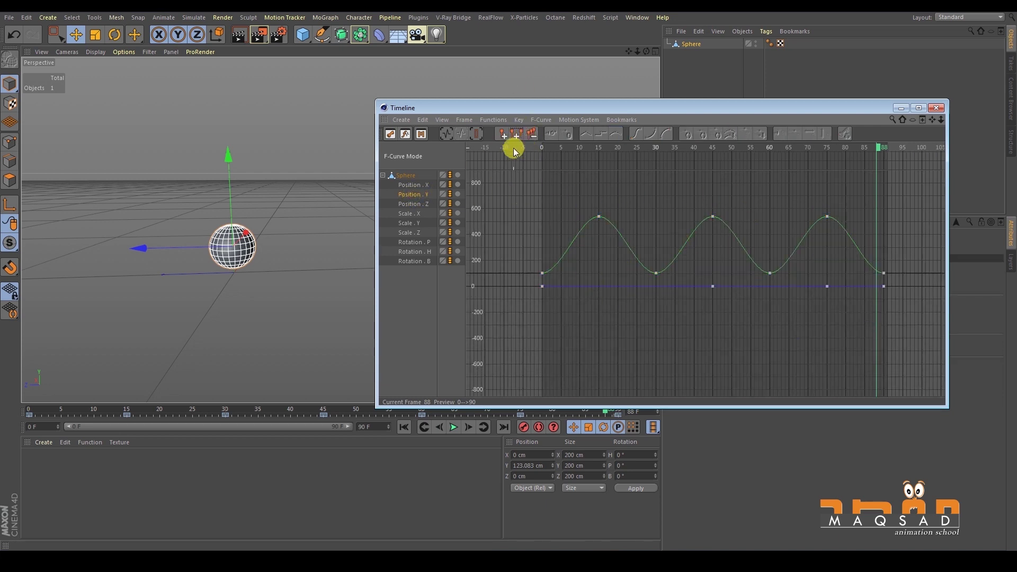
left_click(541, 120)
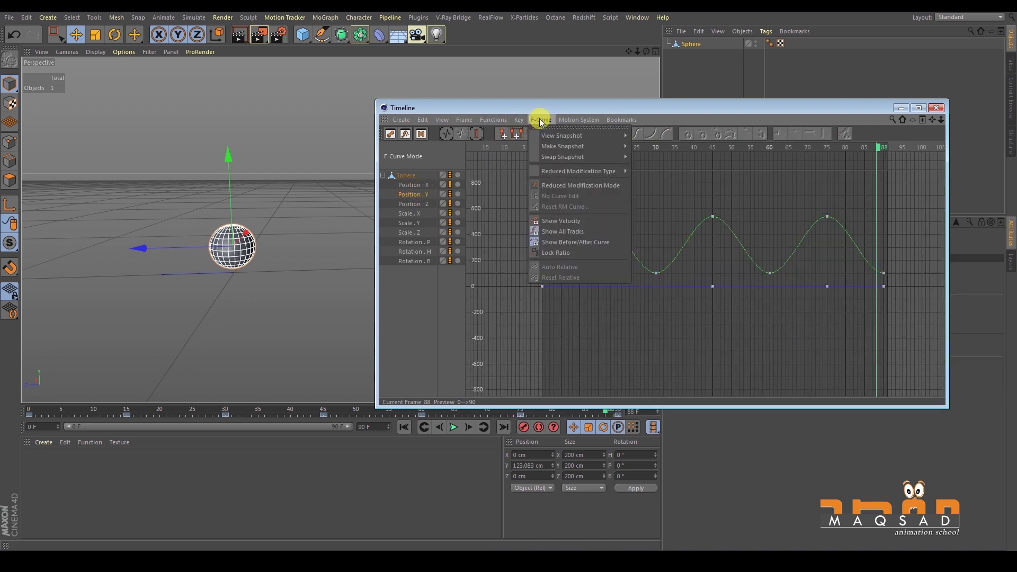
left_click(553, 233)
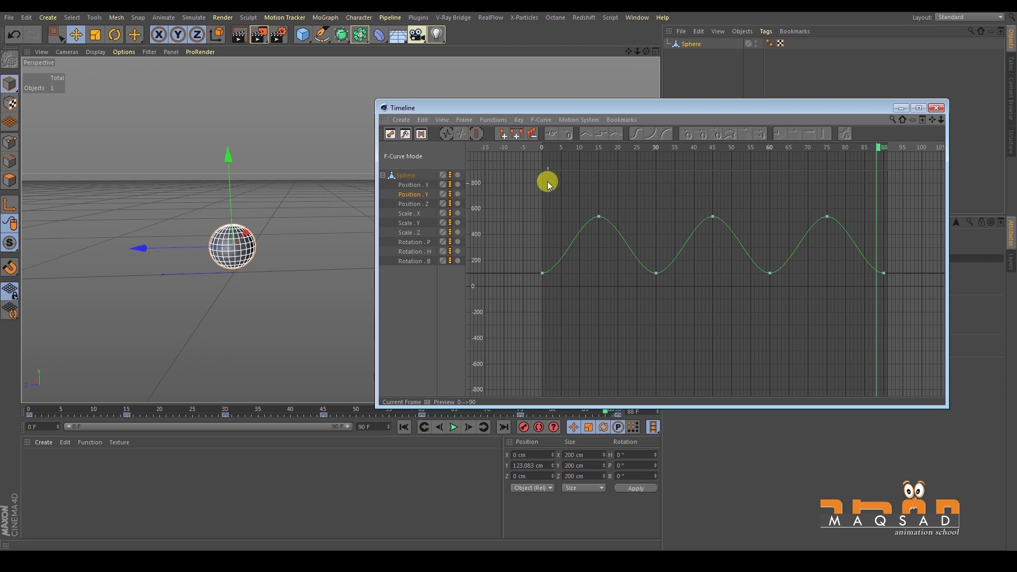
Examine how the Position . Y curve matches the sphere's first rise at frames 7 and 15, and return to frame 0
middle_click_drag(634, 224, 594, 219, "alt")
right_click_drag(613, 207, 539, 209, "alt")
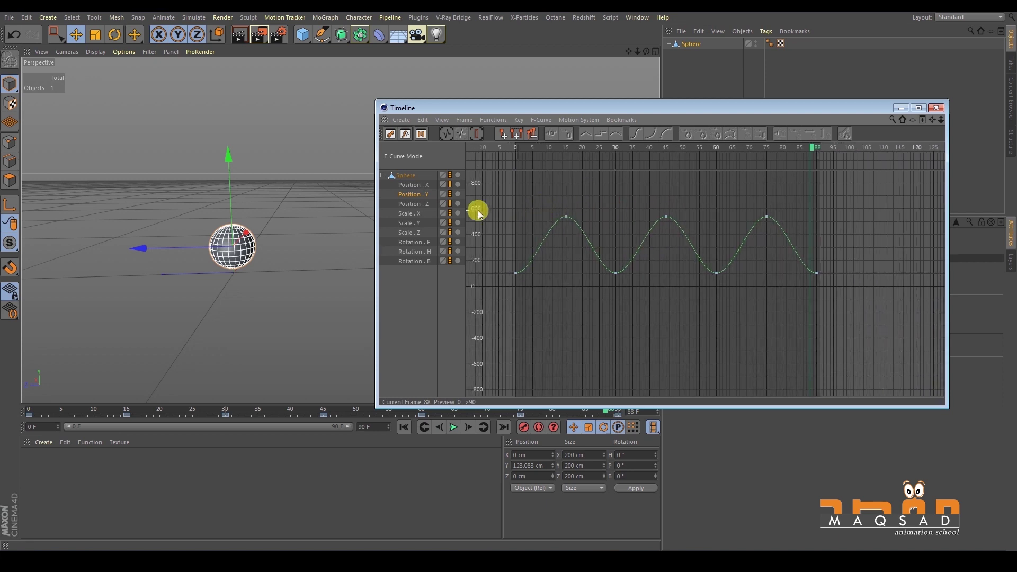
left_click_drag(32, 410, 75, 410)
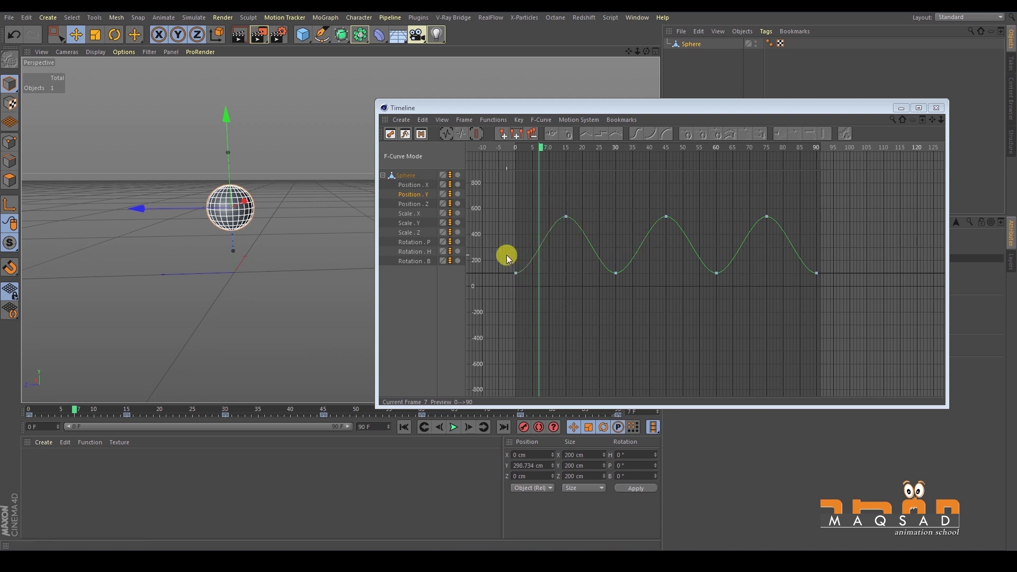
middle_click_drag(523, 255, 550, 249, "alt")
right_click_drag(550, 249, 485, 280, "alt")
right_click_drag(597, 222, 532, 290, "alt")
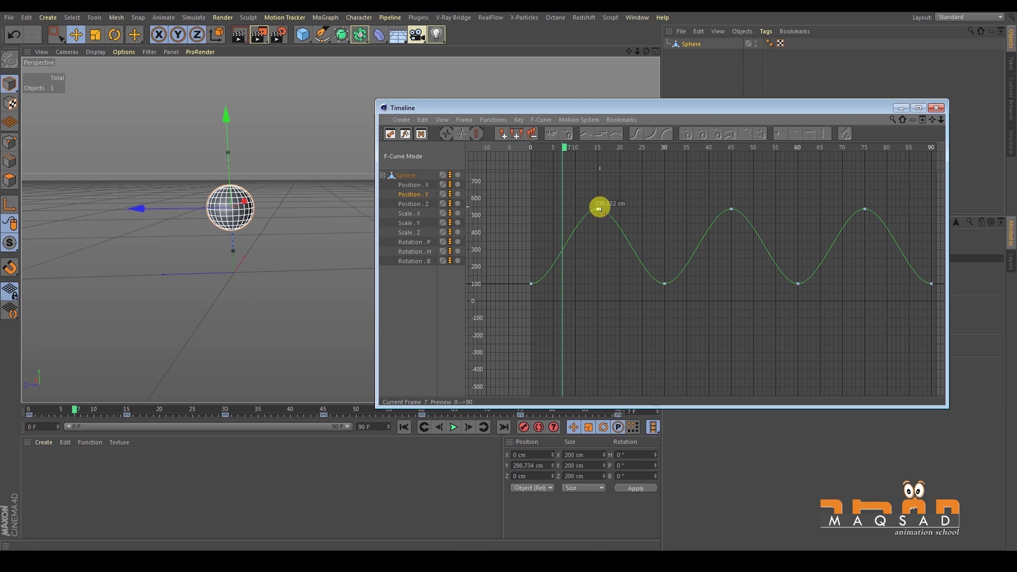
left_click_drag(75, 411, 127, 387)
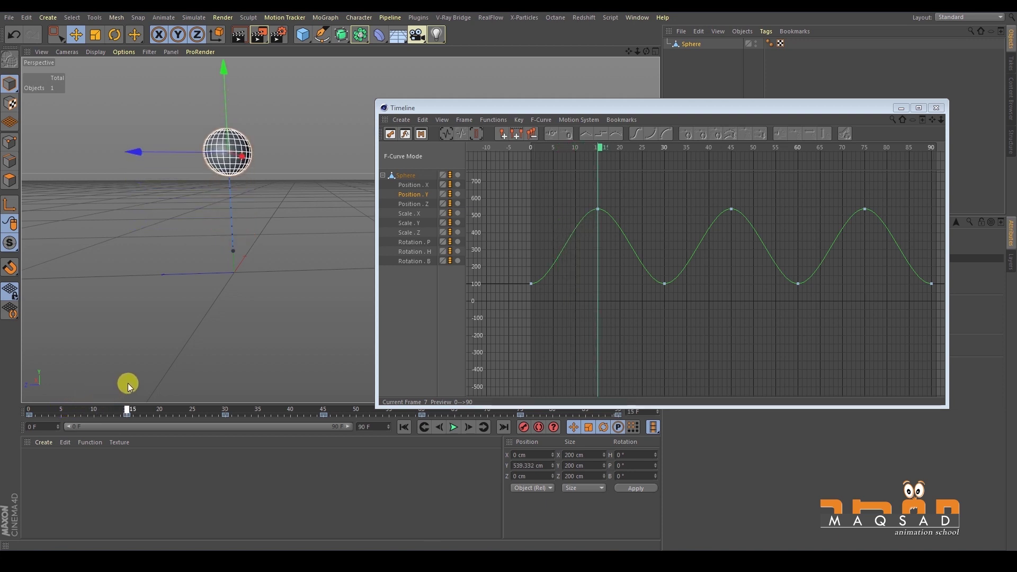
left_click_drag(129, 385, 2, 396)
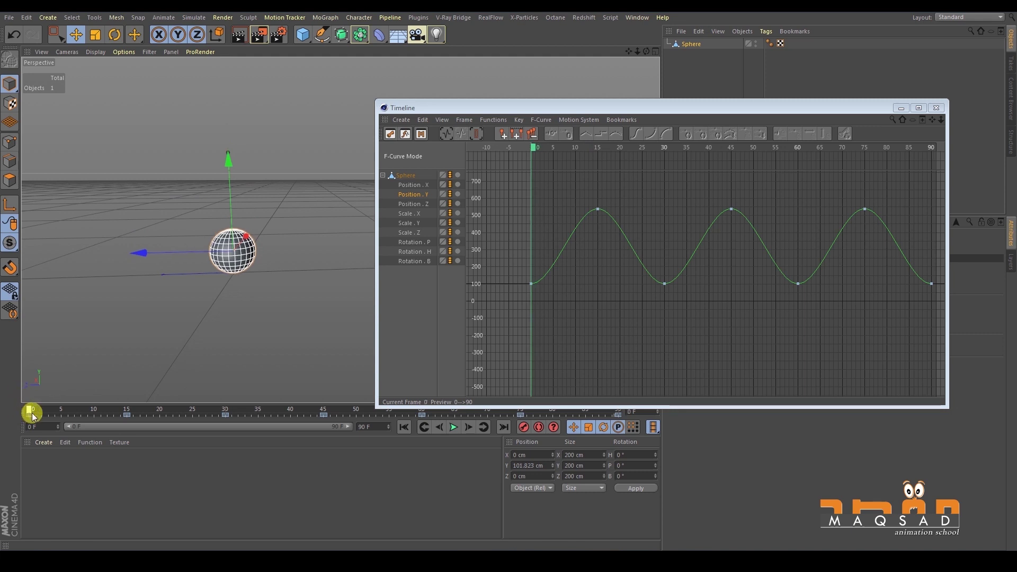
left_click_drag(30, 418, 3, 407)
Select the Position . Y key at frame 0 and tilt its outgoing tangent upward for a steeper start, keeping Spline interpolation
left_click_drag(545, 316, 497, 242)
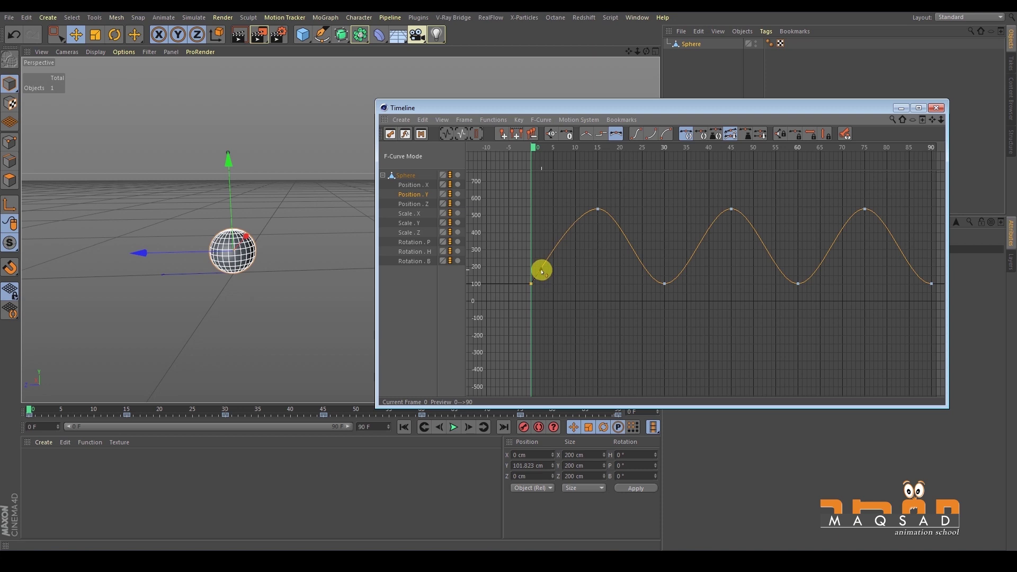
left_click(542, 271)
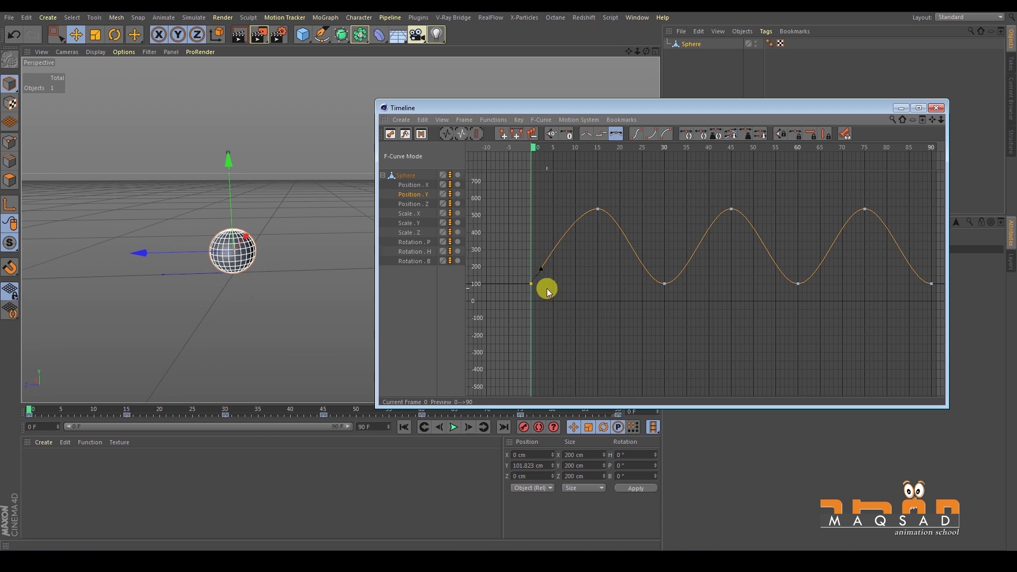
left_click(585, 135)
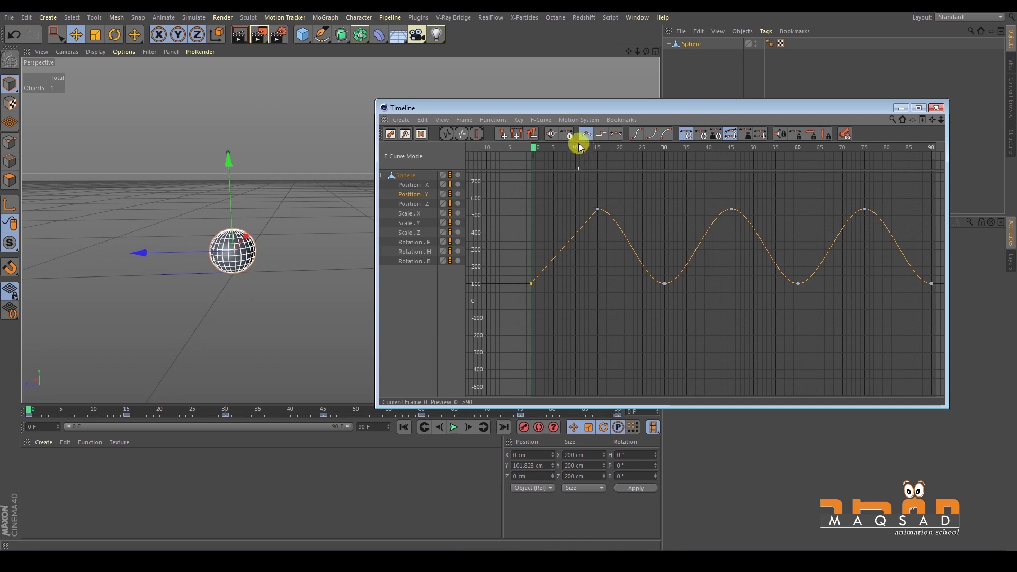
left_click(567, 135)
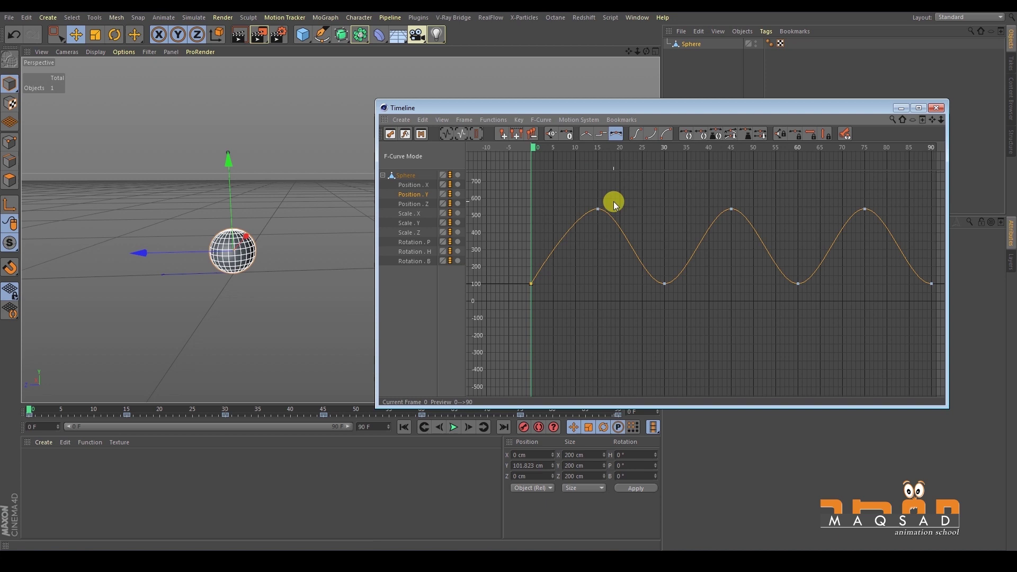
Deselect the curve's keys and examine the slow landing at frame 28, just before the ground key at frame 30
middle_click_drag(635, 217, 619, 212, "alt")
left_click_drag(32, 410, 212, 418)
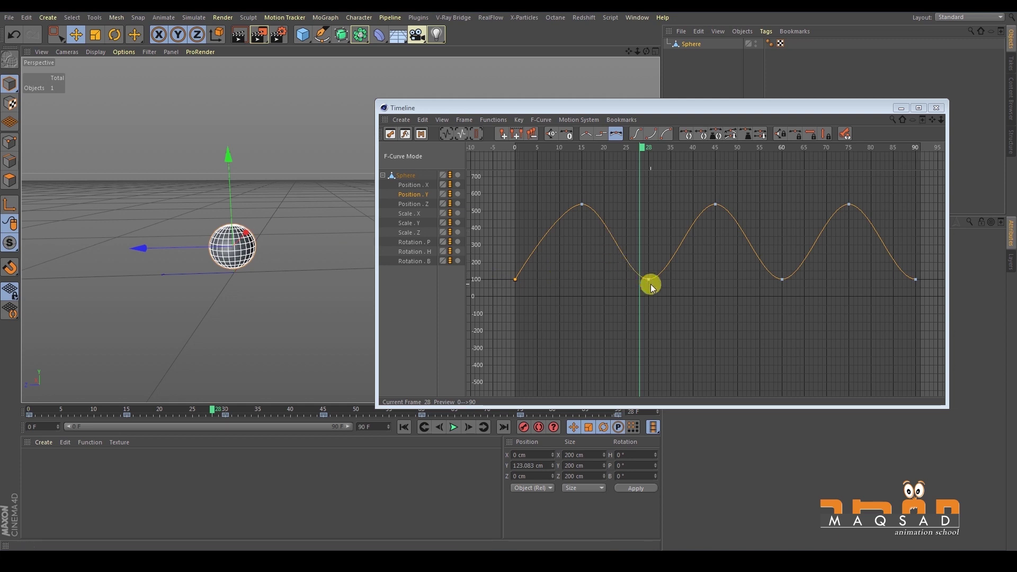
left_click(673, 298)
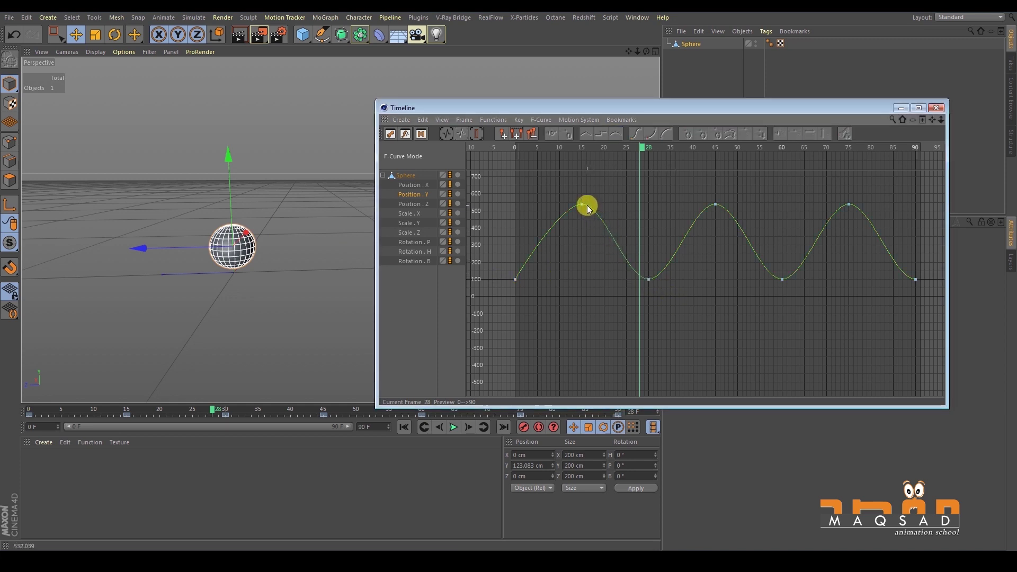
Select the Position . Y key at frame 30 and set its tangents to zero length for a sharp ground contact
left_click(650, 280)
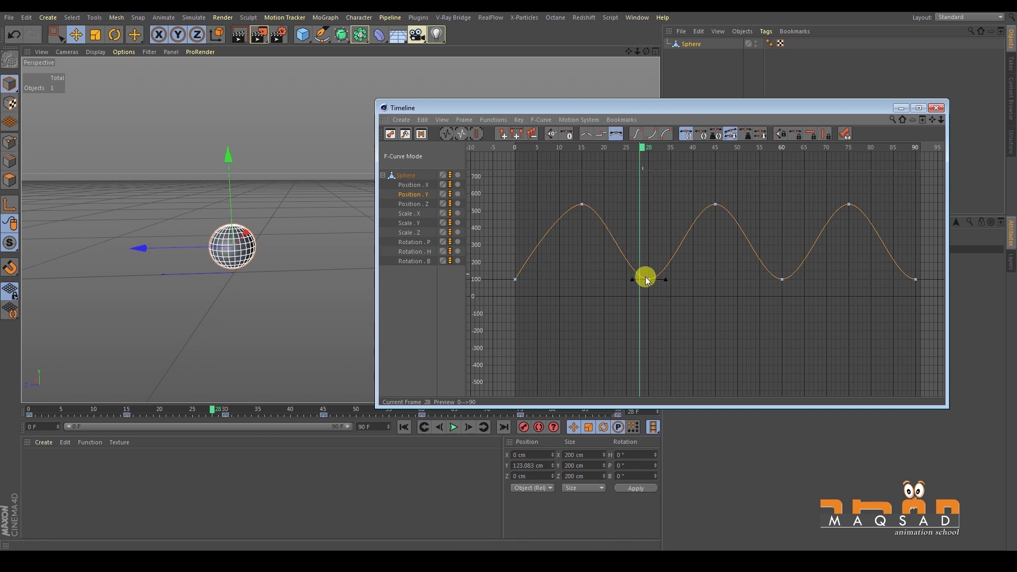
left_click_drag(567, 191, 763, 230)
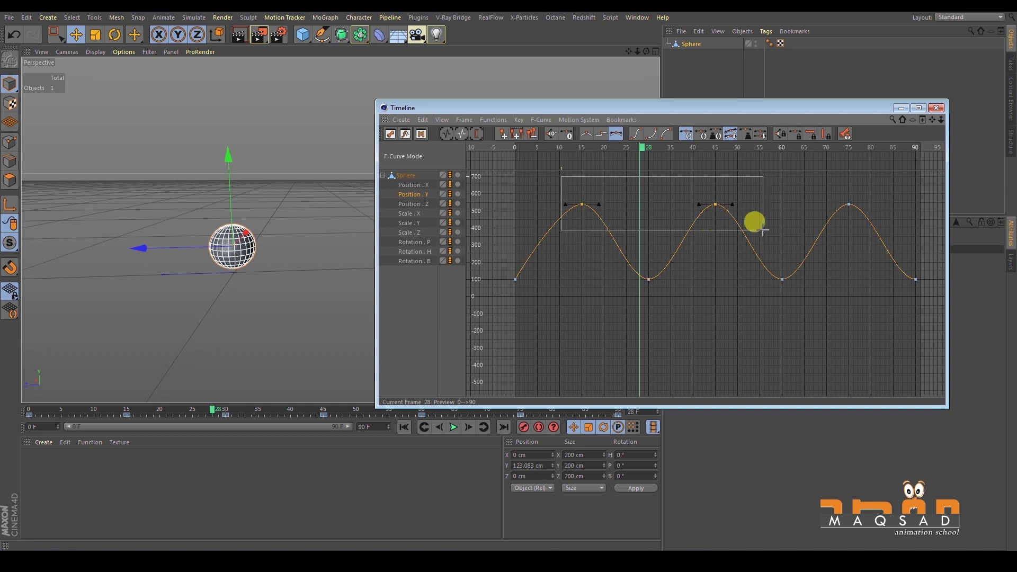
left_click_drag(682, 261, 599, 292)
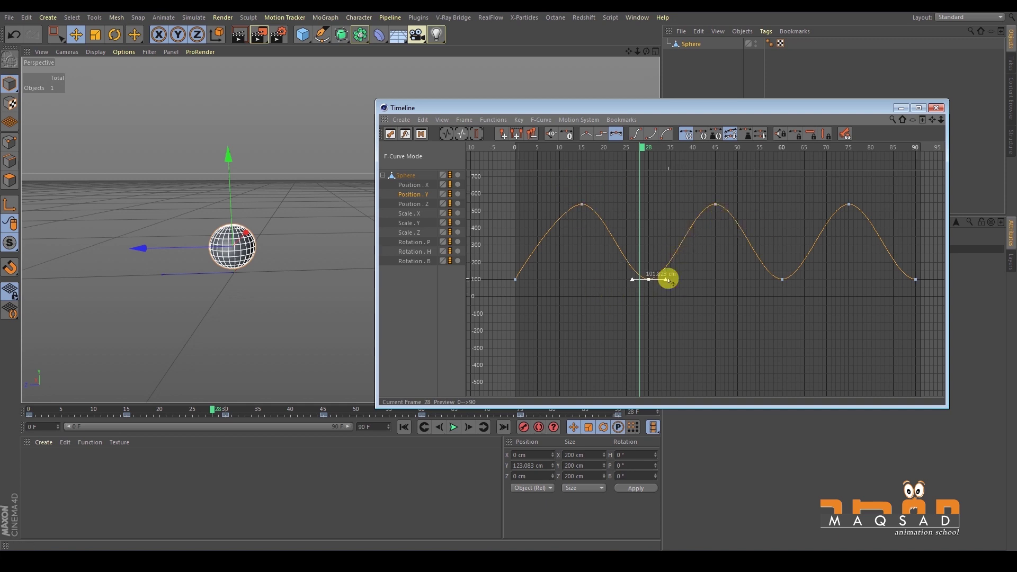
left_click_drag(552, 195, 616, 237)
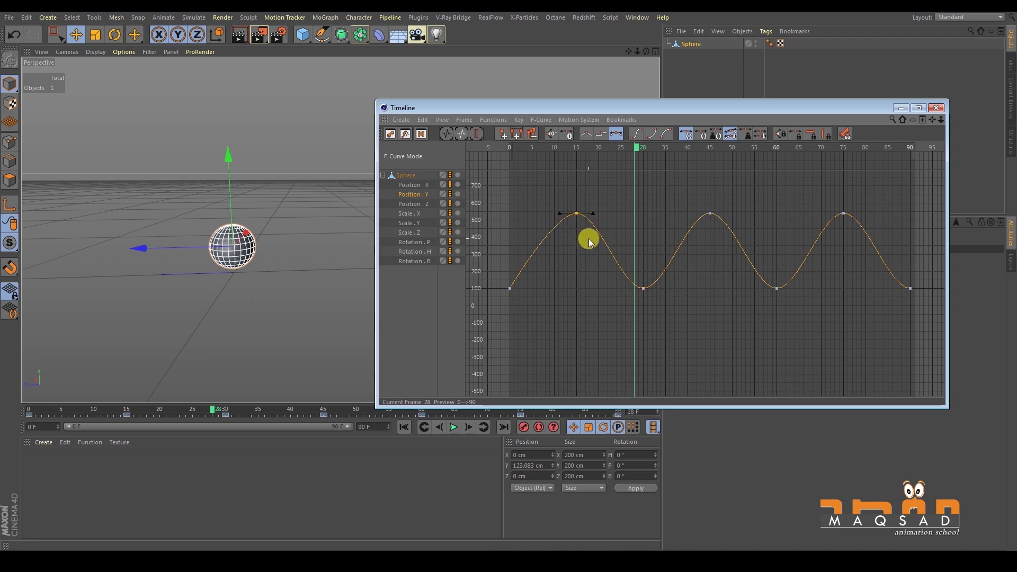
left_click_drag(661, 306, 616, 281)
left_click_drag(673, 308, 618, 277)
left_click(567, 134)
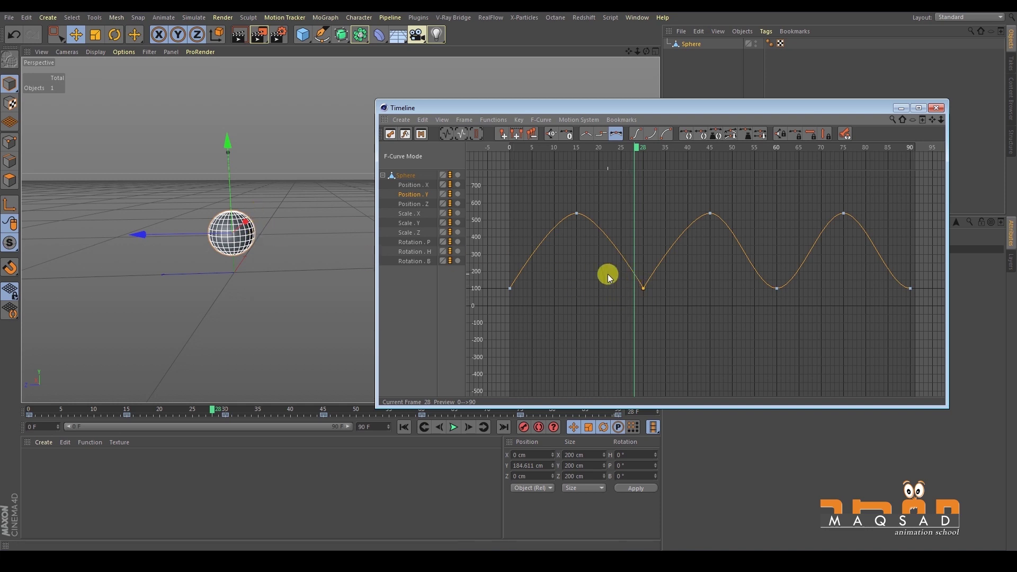
Scrub through the second bounce, and set zero-length tangents on the Position . Y ground keys at frames 60 and 90
left_click_drag(191, 408, 286, 415)
left_click_drag(334, 407, 376, 408)
left_click_drag(745, 301, 934, 277)
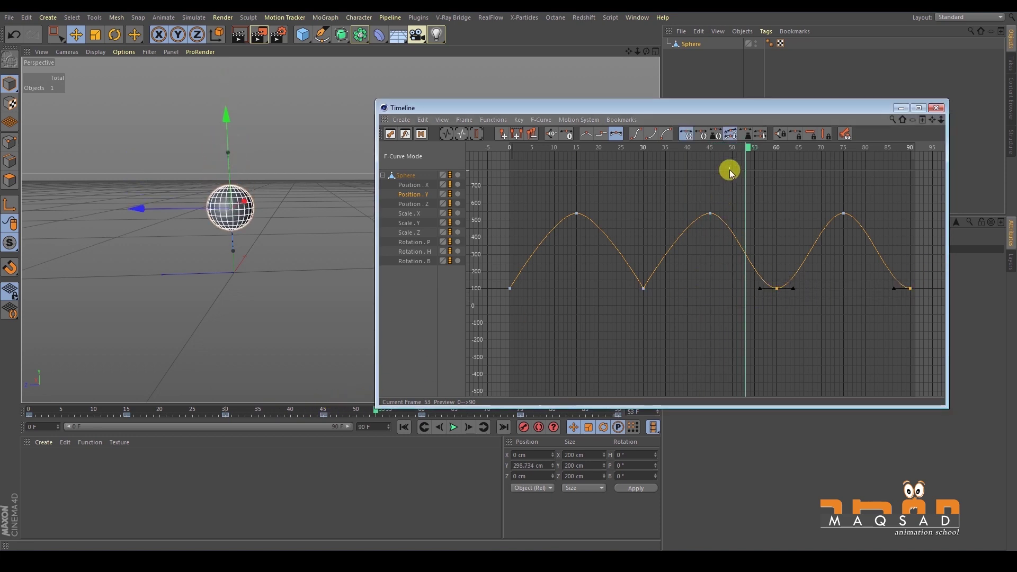
left_click(569, 134)
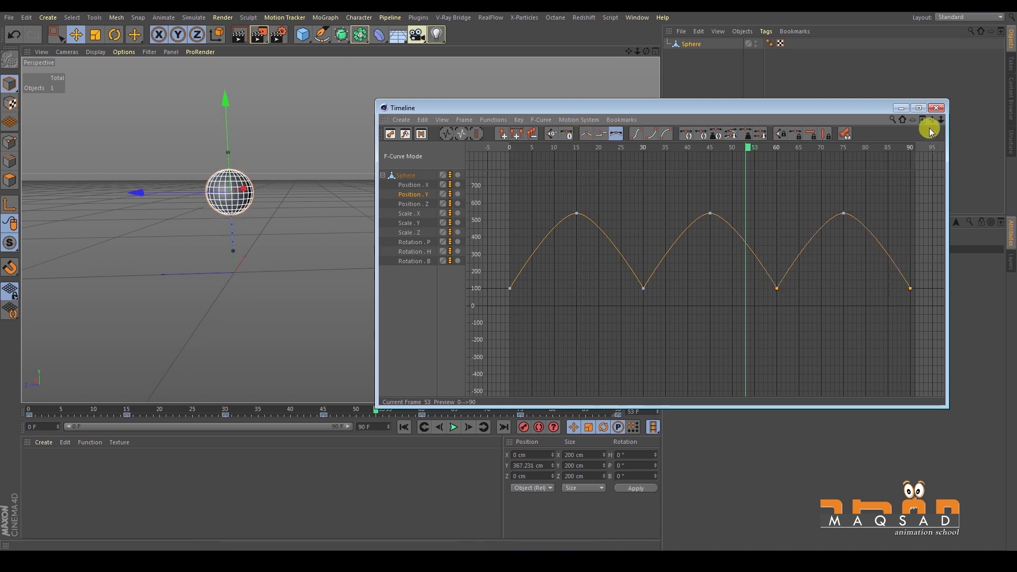
Close the Timeline, play the bounce from the start with the sphere deselected, and stop the playback
left_click(939, 109)
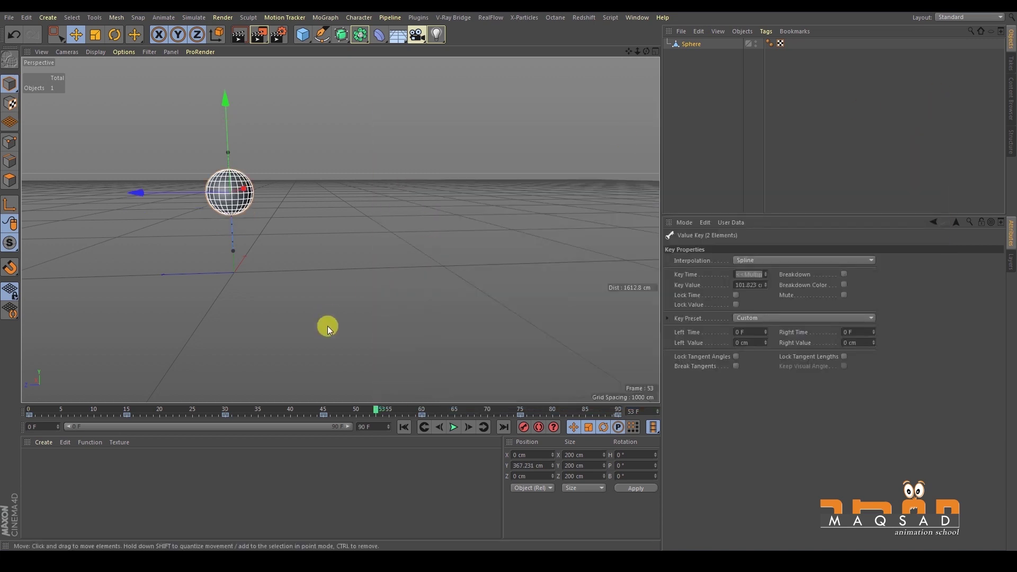
left_click(404, 427)
left_click(454, 427)
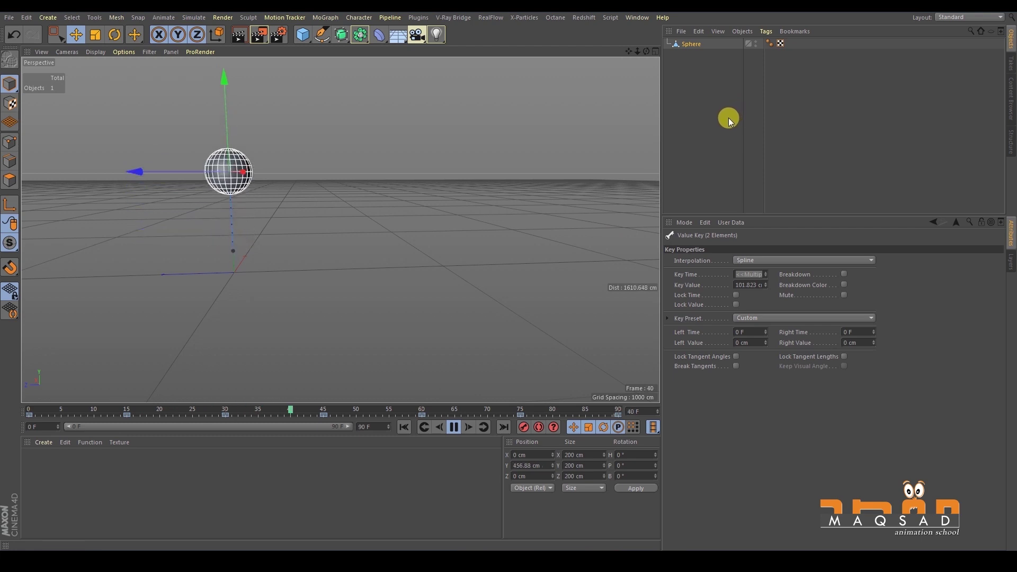
left_click(726, 117)
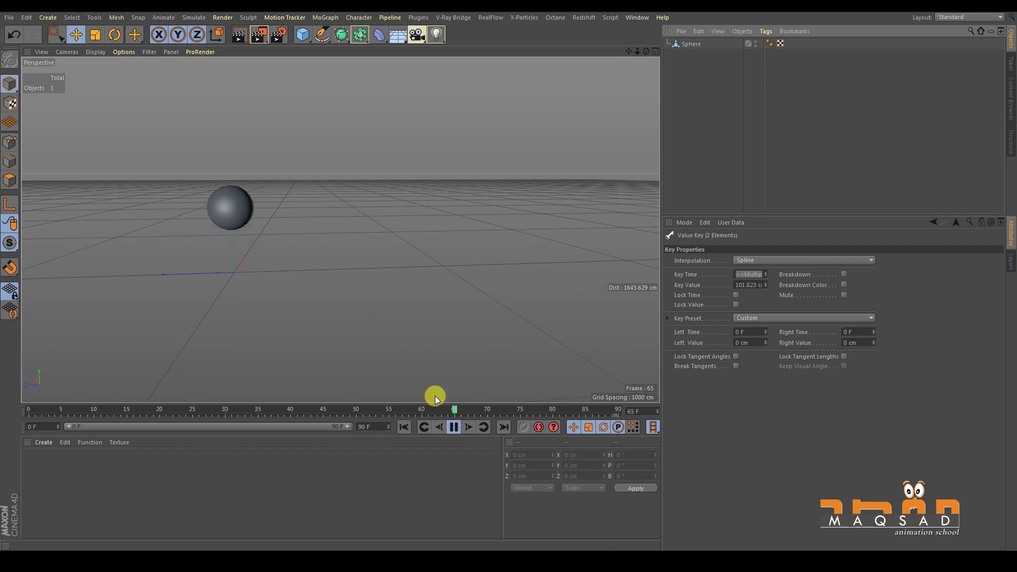
left_click(453, 429)
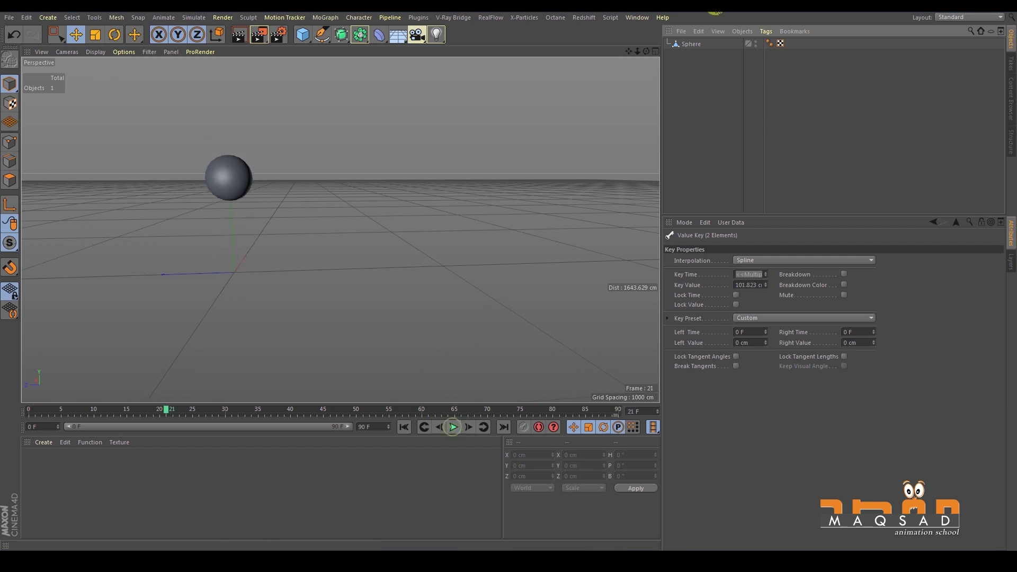
Show the sphere's F-curves, frame them all, and select the three peak keys at frames 15, 45 and 75
right_click(689, 44)
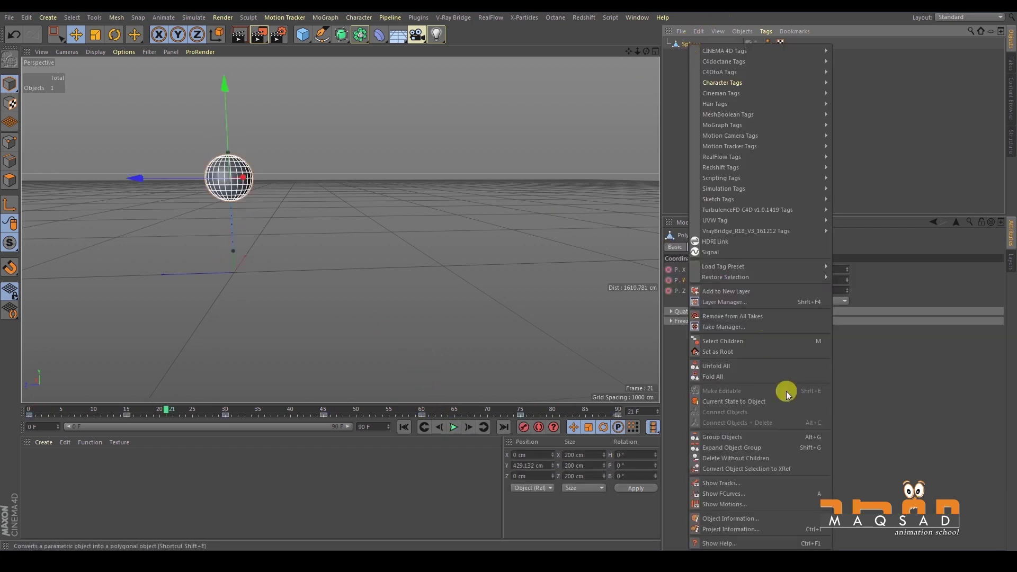
left_click(726, 494)
key("h")
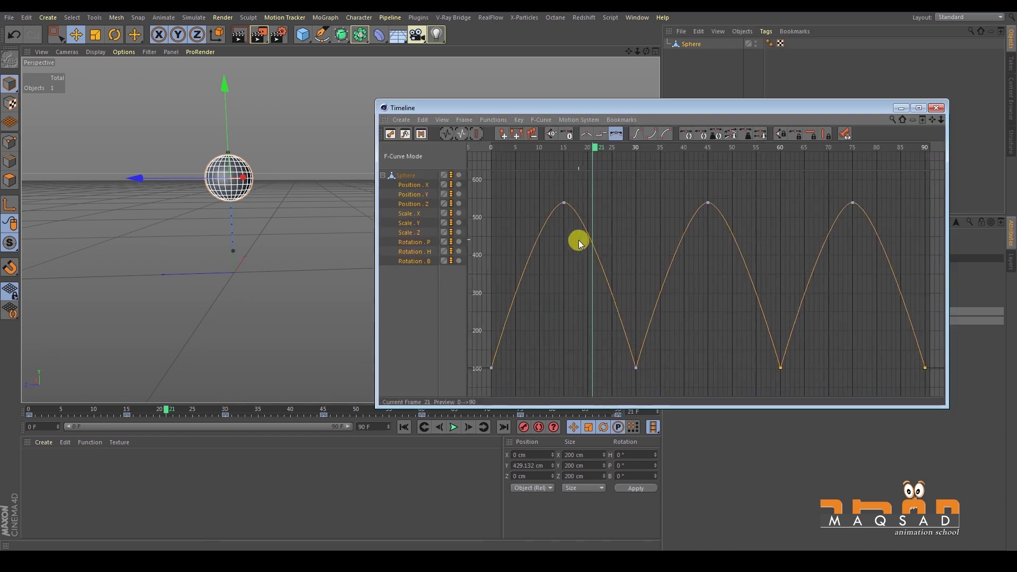
left_click_drag(538, 205, 875, 241)
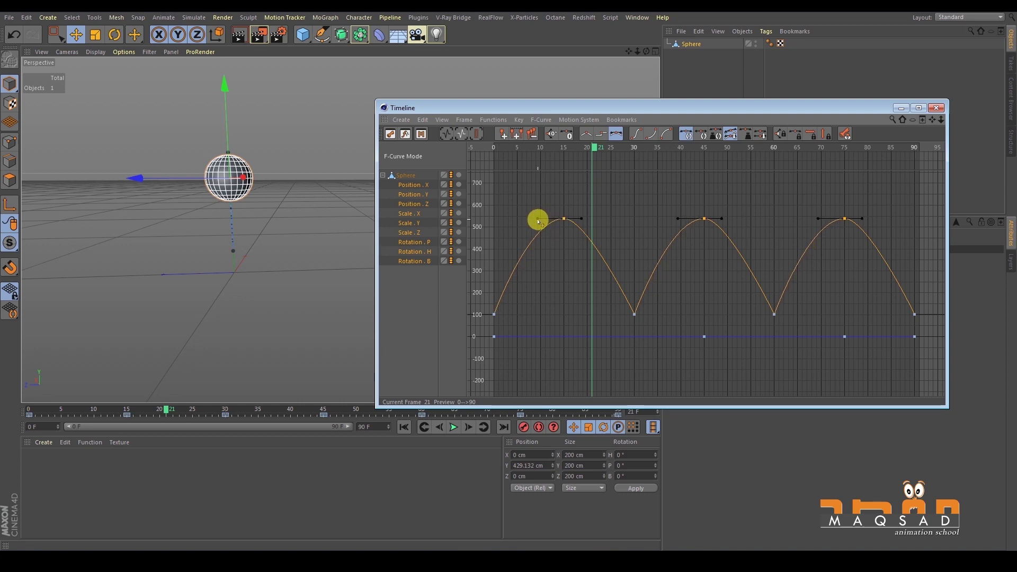
Break the peak keys' tangents, lengthen them horizontally to about -6.36 F left and 7.14 F right, and close the Timeline
mouse_move(532, 221)
left_mouse_down()
mouse_move(562, 221)
mouse_move(546, 220)
left_mouse_up()
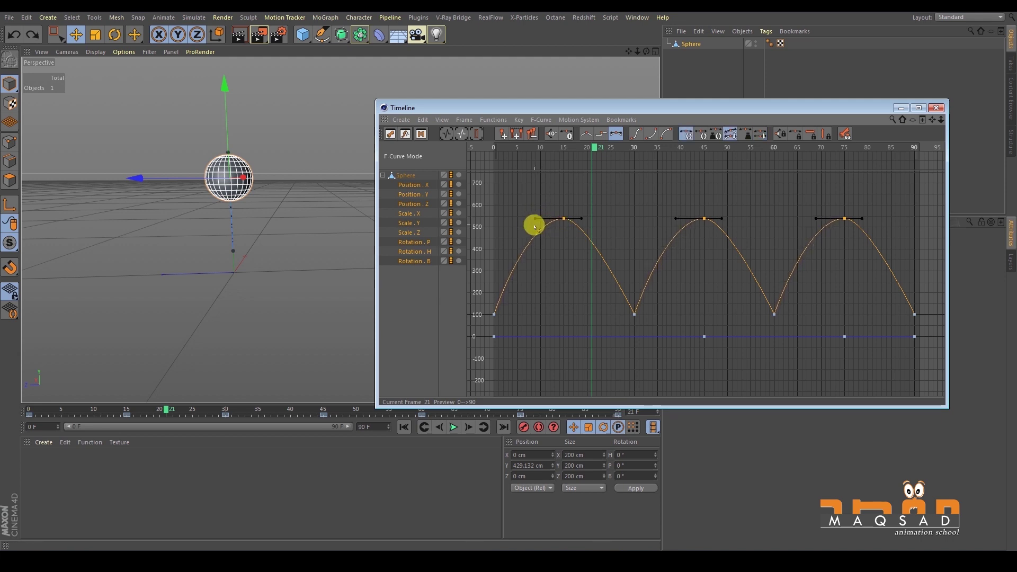
left_click(580, 219)
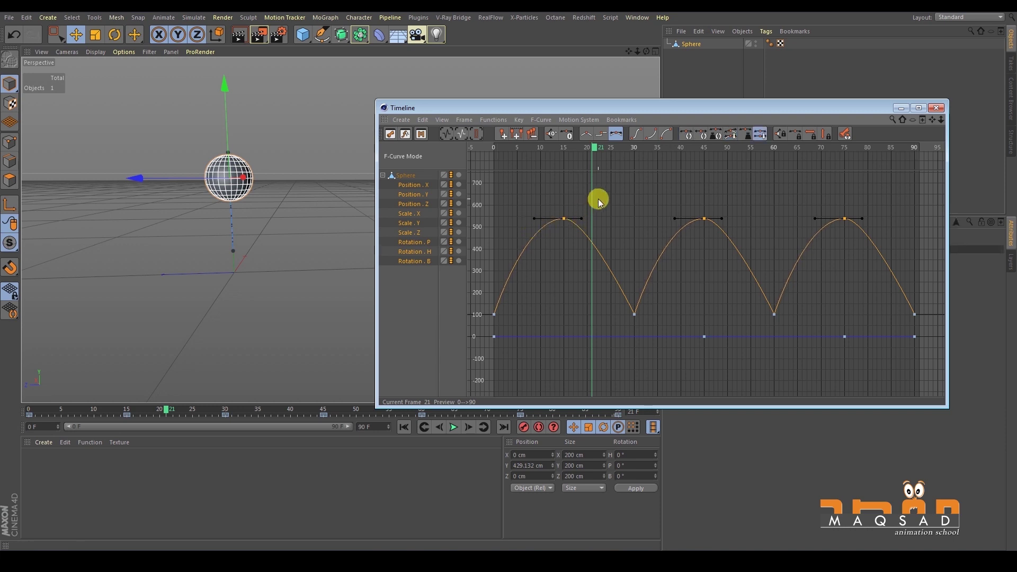
left_click_drag(581, 219, 590, 218)
key("ctrl+z")
left_click_drag(864, 193, 502, 227)
left_click_drag(580, 219, 597, 219)
left_click(936, 108)
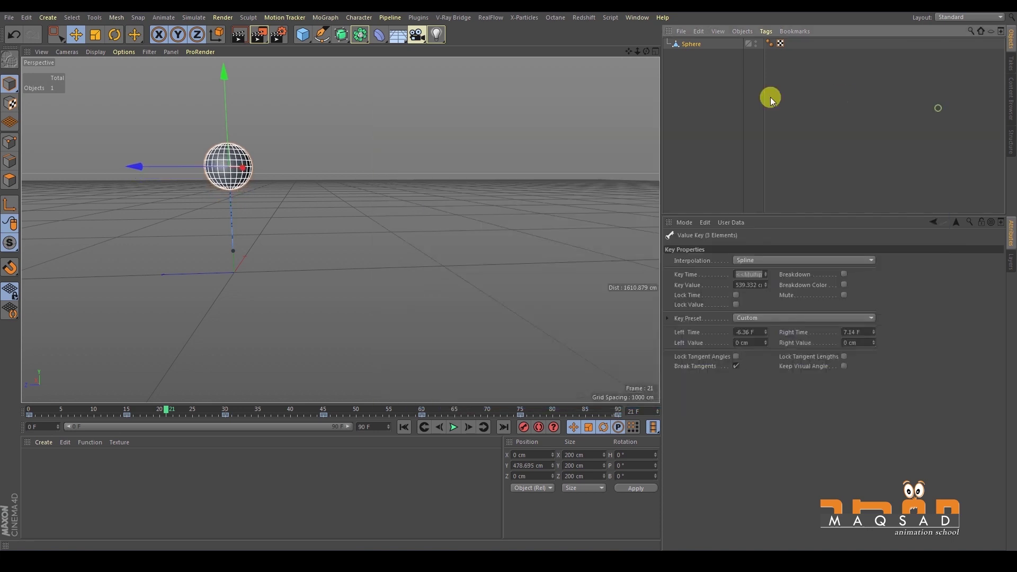
Deselect the sphere, play the bounce from the start while viewing it from another angle, stop, and return to frame 0
left_click(412, 360)
left_click(403, 427)
left_click(454, 427)
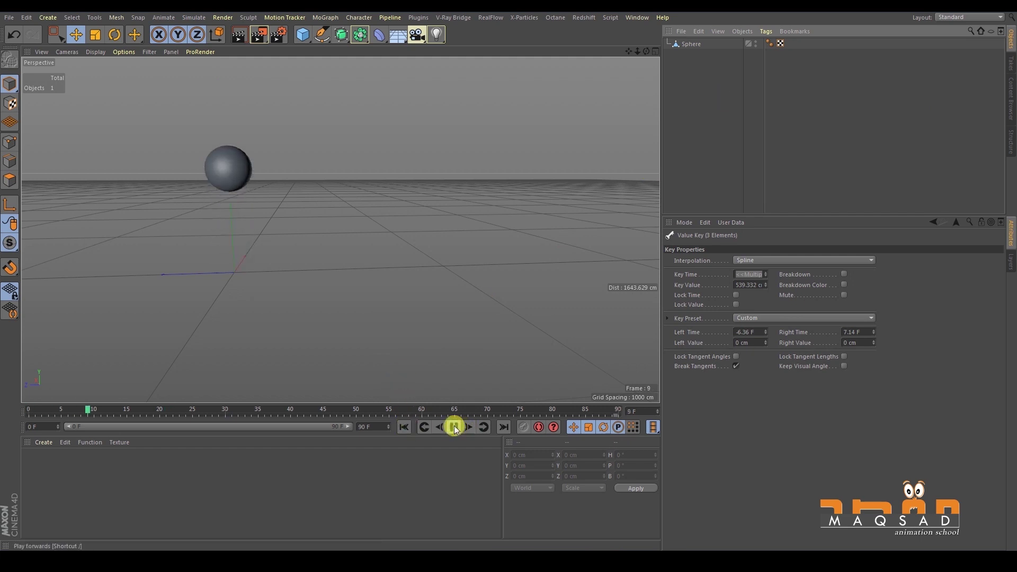
left_click_drag(297, 266, 278, 278, "alt")
scroll(307, 277, "up", 3)
scroll(291, 284, "down", 5)
right_click_drag(312, 286, 322, 311, "alt")
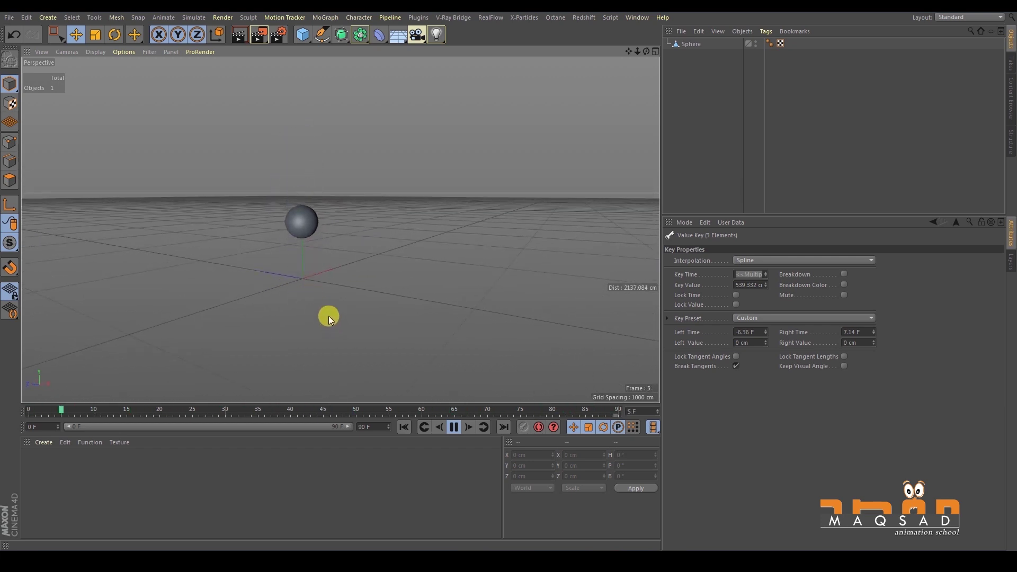
left_click(454, 427)
left_click(404, 425)
Frame the sphere on the ground in the perspective view and add a Target Camera from that view
middle_click_drag(316, 204, 371, 174, "alt")
right_click_drag(357, 199, 421, 224, "alt")
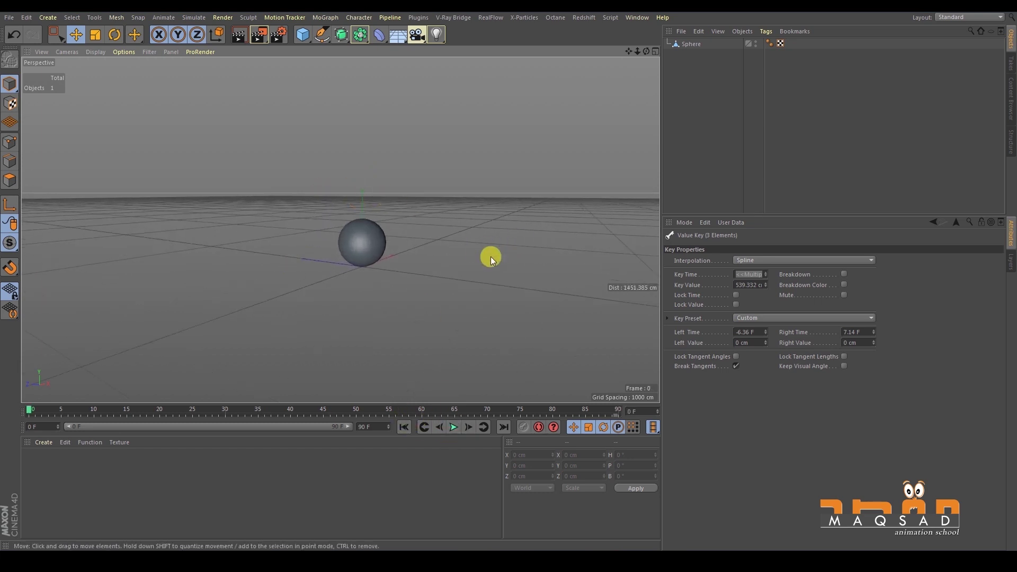
left_click_drag(491, 257, 418, 216, "alt")
left_click_drag(417, 38, 425, 50)
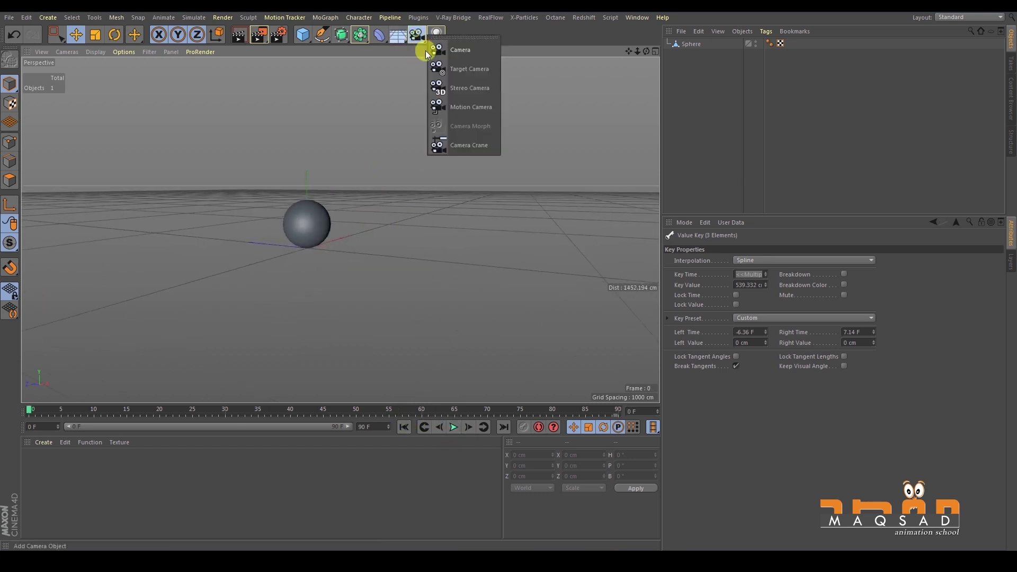
left_click(460, 71)
Examine the new camera's cone from outside and select Camera.Target.1 to see where its target sits at the sphere
left_click_drag(375, 165, 328, 227)
right_click_drag(327, 229, 257, 233, "alt")
left_click_drag(257, 233, 396, 261, "alt")
left_click(396, 261)
middle_click_drag(344, 249, 404, 240, "alt")
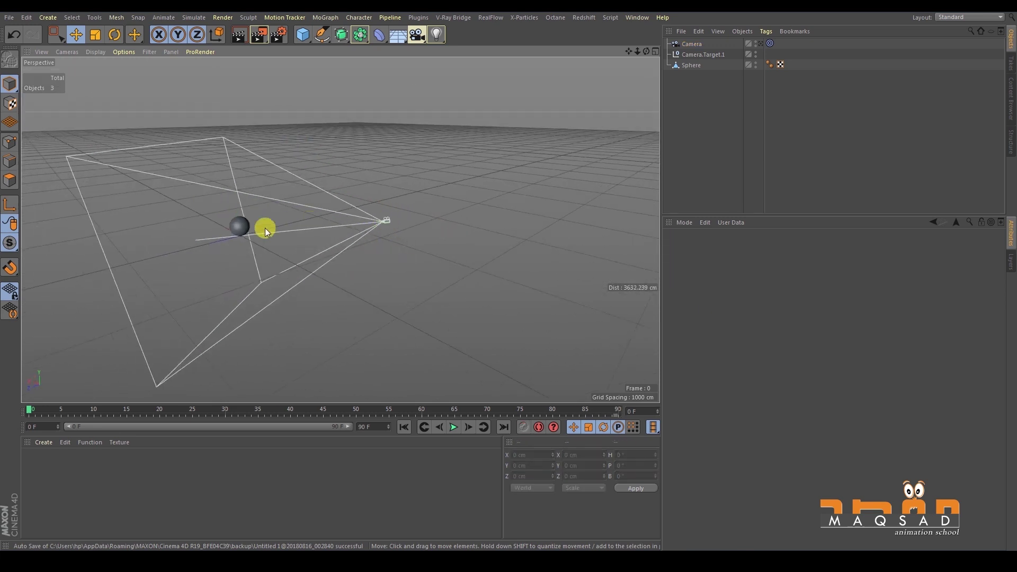
left_click(697, 56)
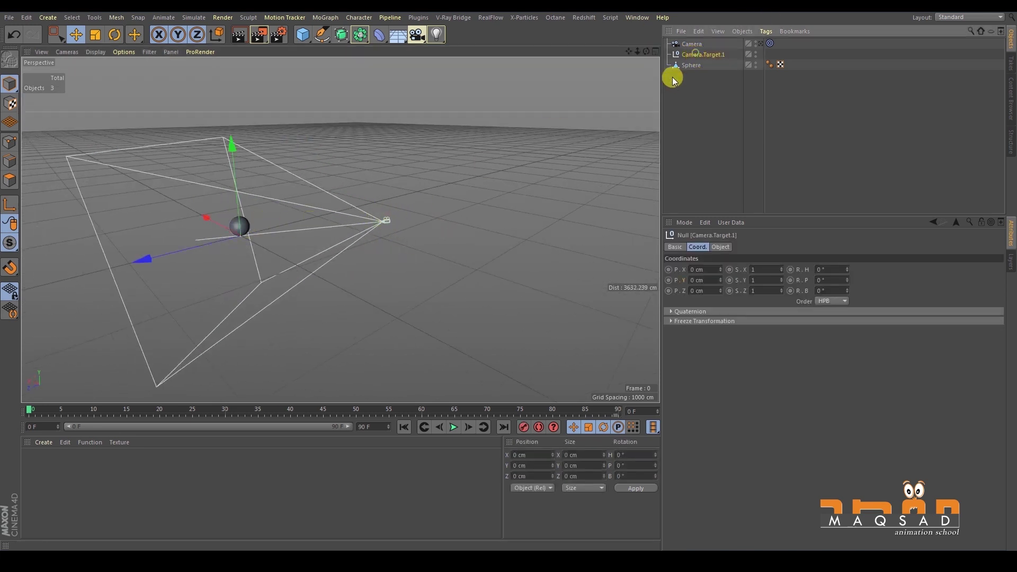
mouse_move(186, 231)
left_mouse_down("alt")
mouse_move(313, 209)
mouse_move(224, 211)
mouse_move(235, 186)
mouse_move(190, 209)
mouse_move(197, 224)
left_mouse_up("alt")
Select the Camera object and make it the viewport's active camera
left_click(692, 45)
left_click_drag(286, 195, 371, 191, "alt")
left_click(760, 44)
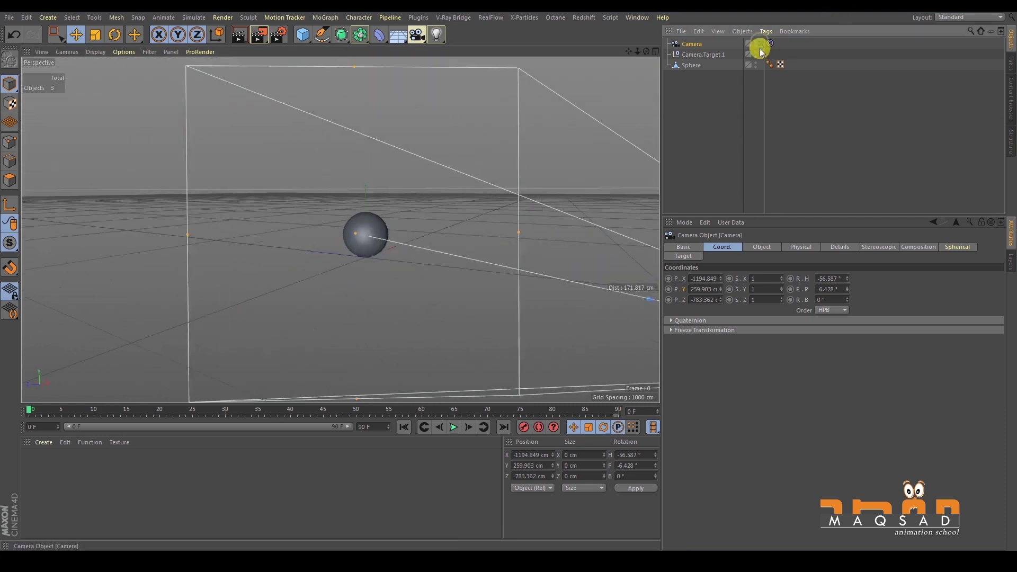
left_click(760, 44)
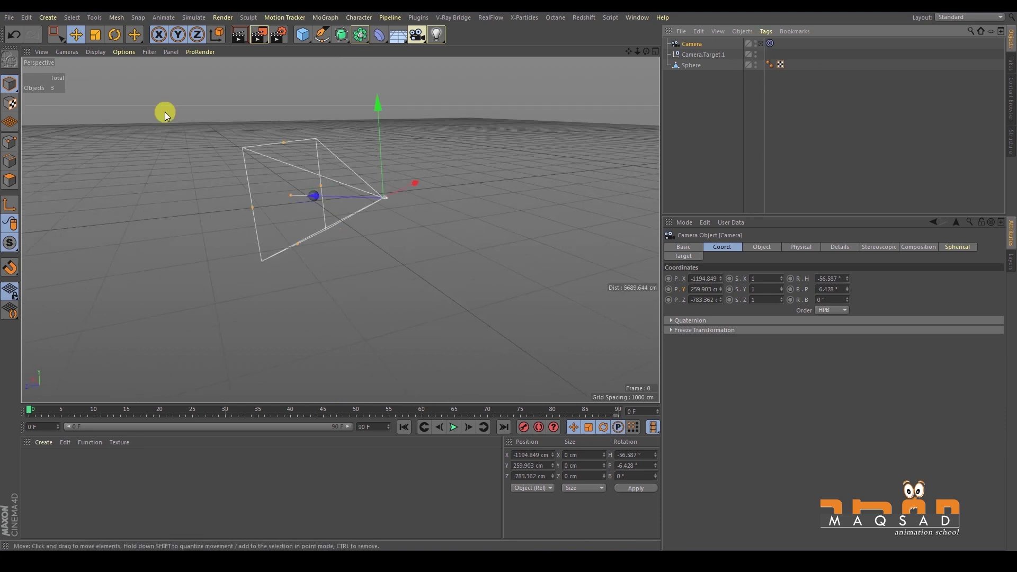
left_click(69, 53)
mouse_move(79, 81)
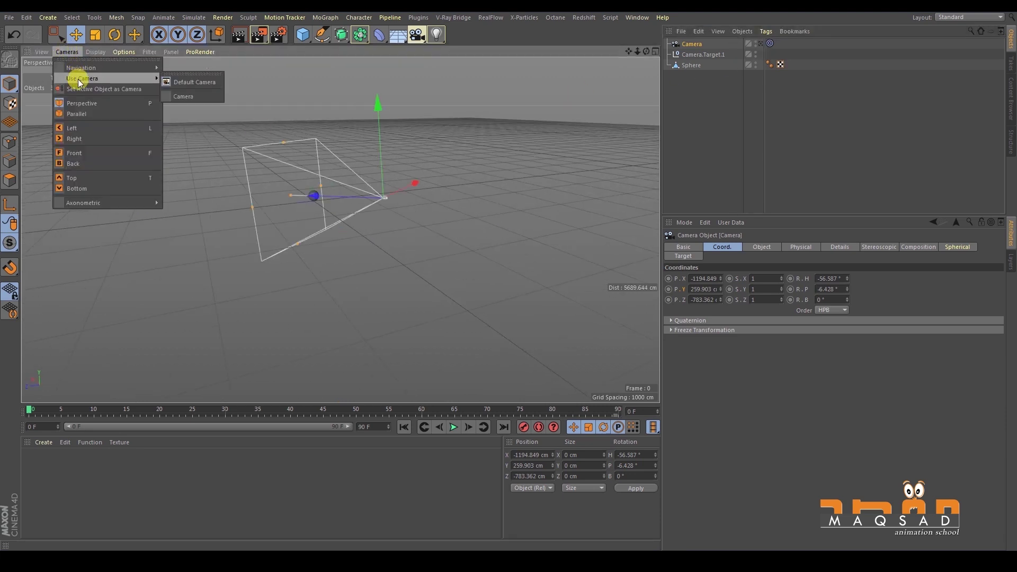
left_click(188, 96)
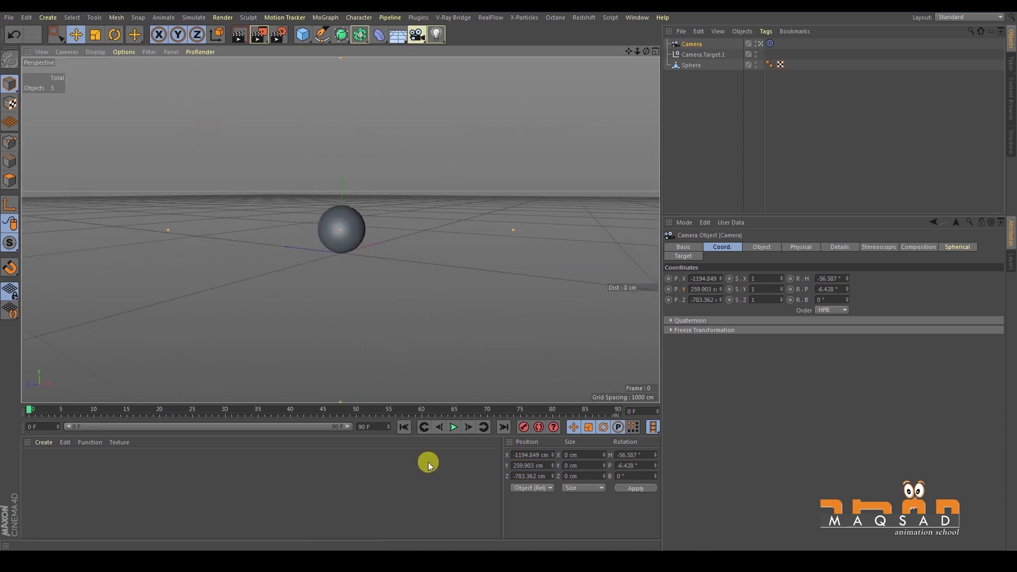
Play the bounce through the camera and stop at frame 42 to check the framing
left_click(454, 427)
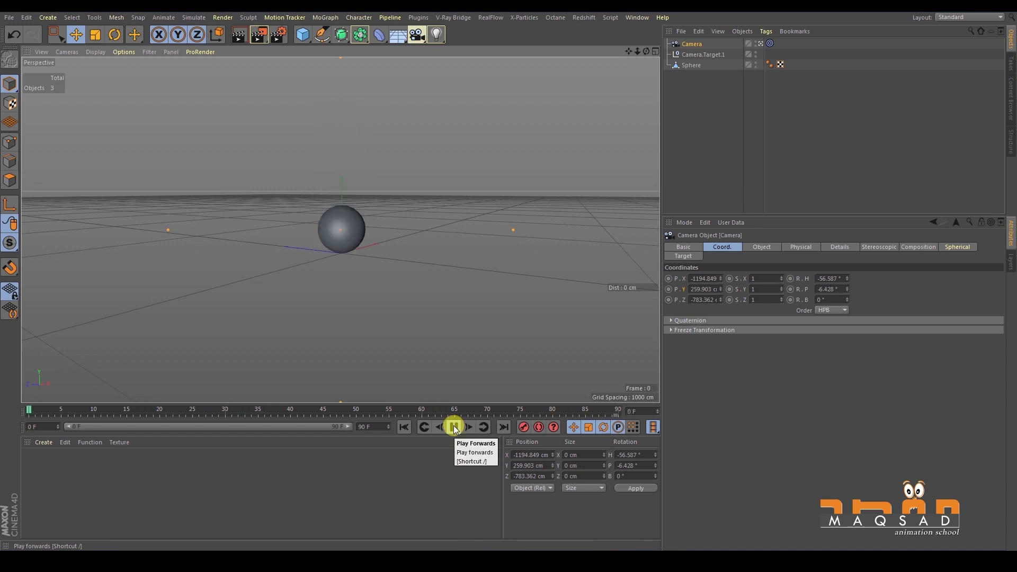
left_click(454, 427)
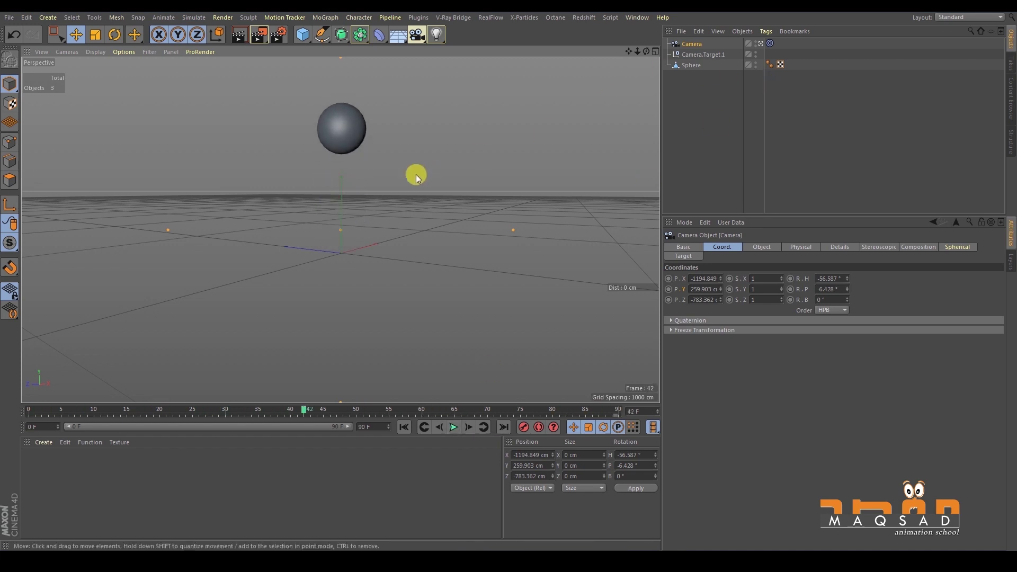
left_click_drag(742, 213, 743, 206)
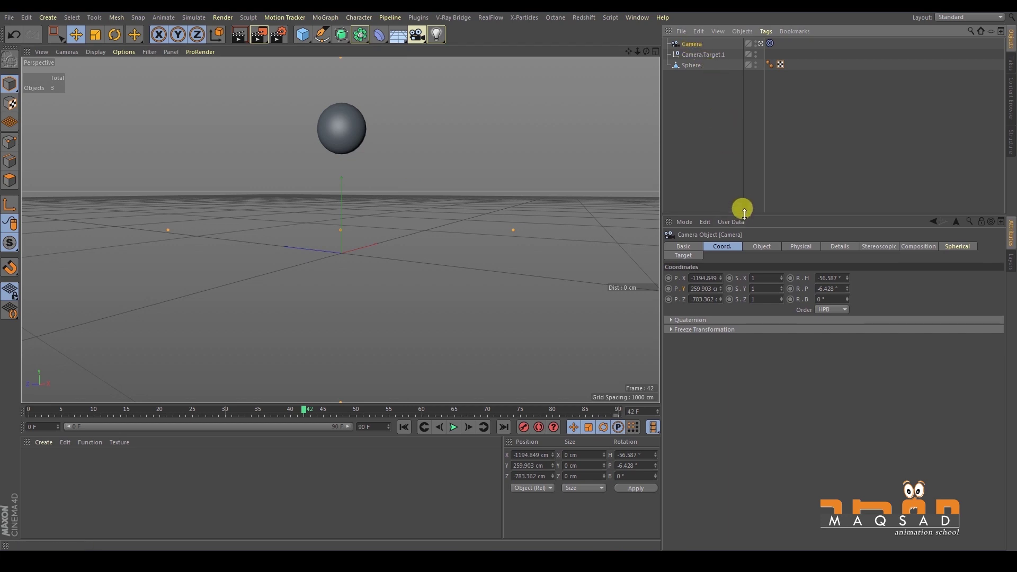
left_click(731, 237)
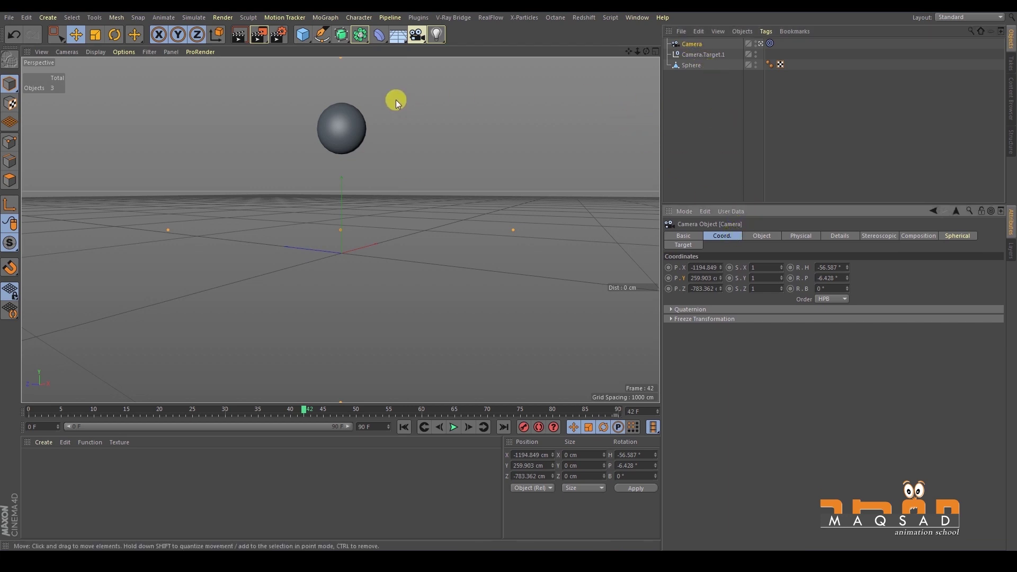
Leave the camera view, add a Cube, and move it along the Z axis to one side of the sphere
left_click(759, 43)
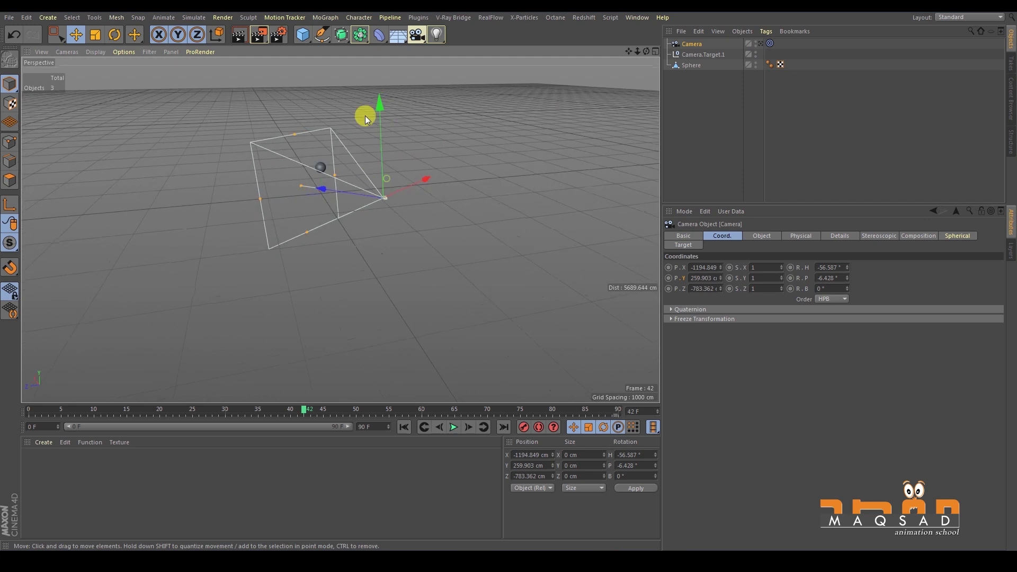
left_click_drag(301, 30, 415, 50)
left_click(414, 52)
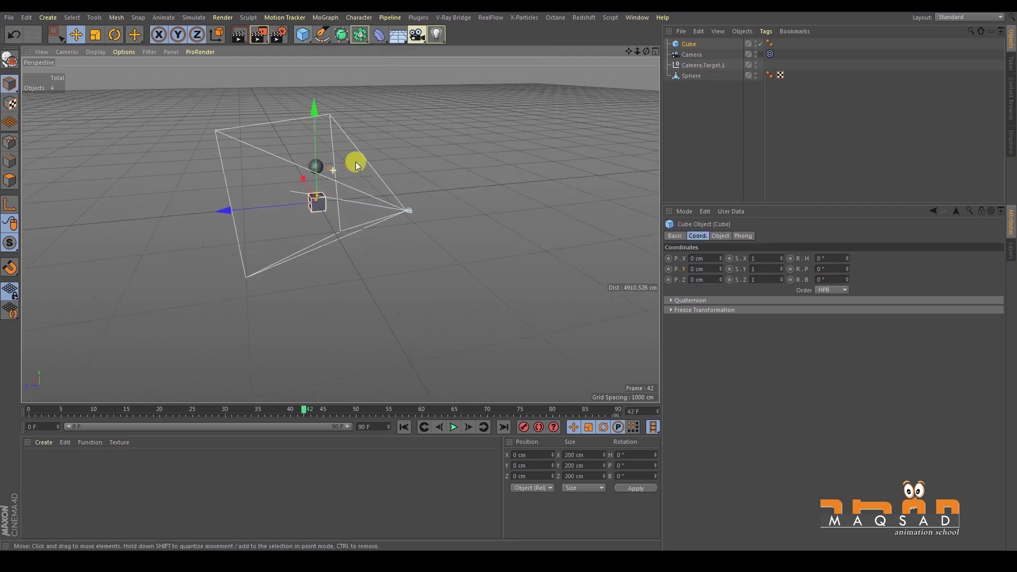
scroll(329, 186, "up", 3)
left_click_drag(309, 204, 415, 202)
Add a second cube at Z about -1132.6 cm on the sphere's other side, and look through the Camera again
left_click(302, 35)
left_click(379, 45)
left_click(769, 64)
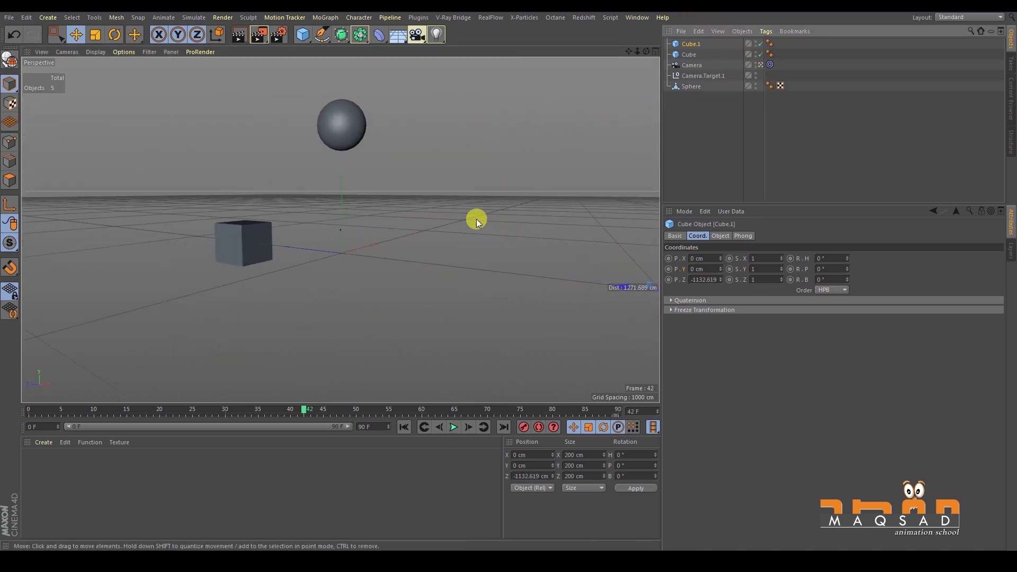
Move both cubes along Z closer to the sphere, placing the first at Z about 418 cm, and return to the enlarged camera view
middle_click(459, 192)
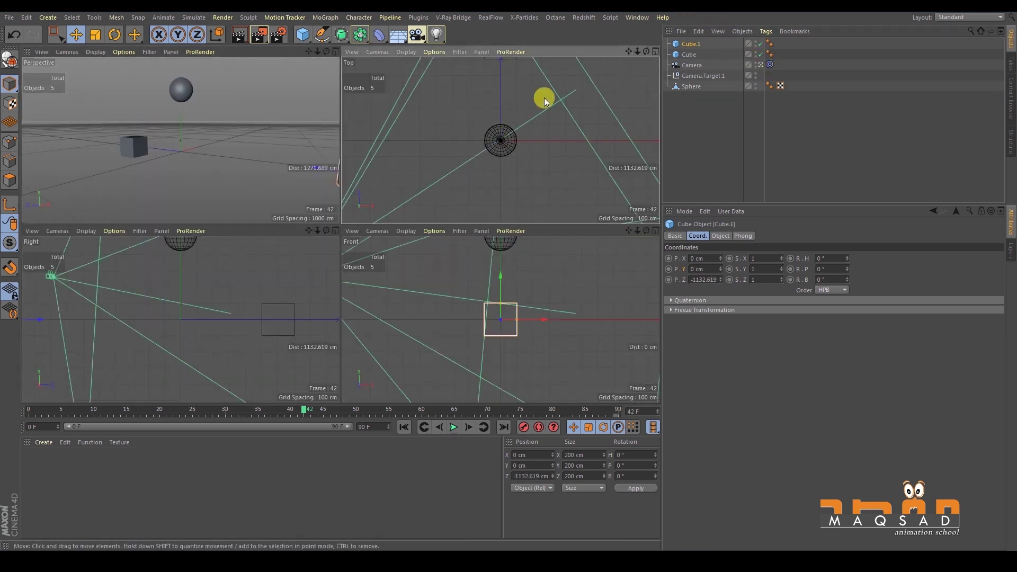
left_click(479, 94)
left_click_drag(483, 65, 482, 73)
left_click(475, 198)
left_click_drag(475, 202, 481, 130)
left_click(482, 97)
left_click_drag(480, 80, 480, 85)
middle_click(229, 119)
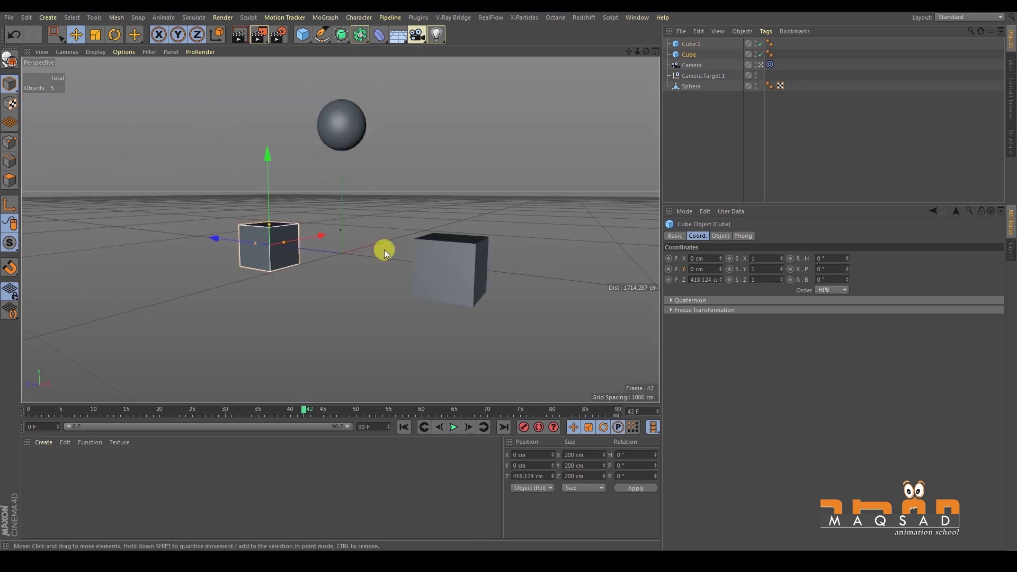
Play the bounce from the start to check the framing with both cubes, select the Camera, and stop at frame 30
left_click(408, 427)
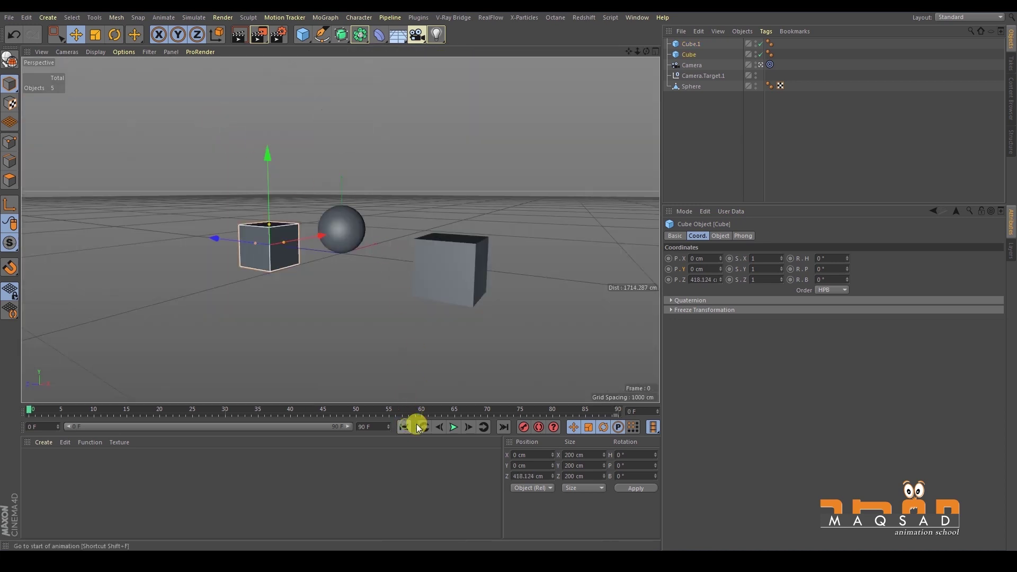
left_click(454, 427)
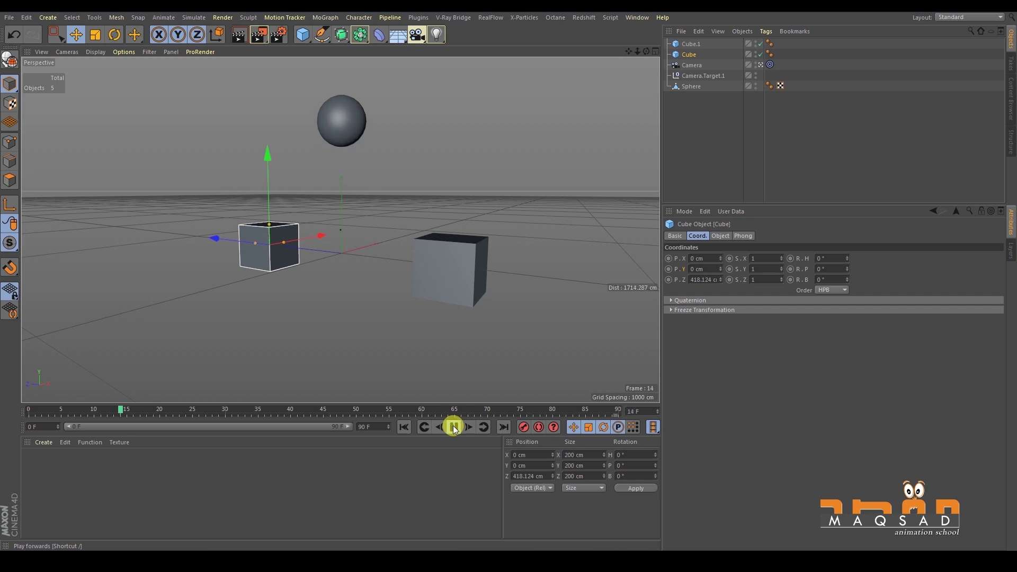
left_click(691, 65)
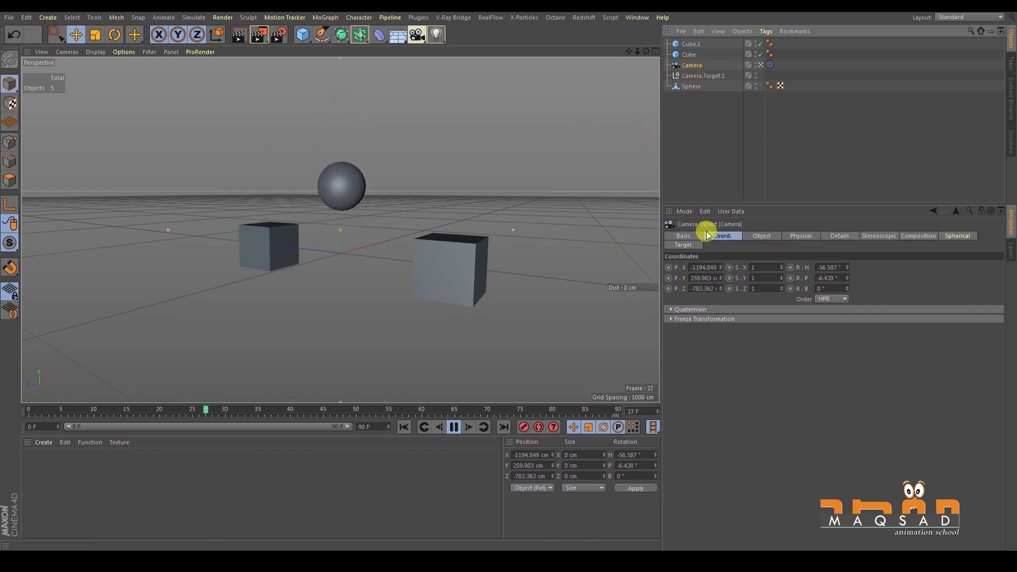
left_click(454, 427)
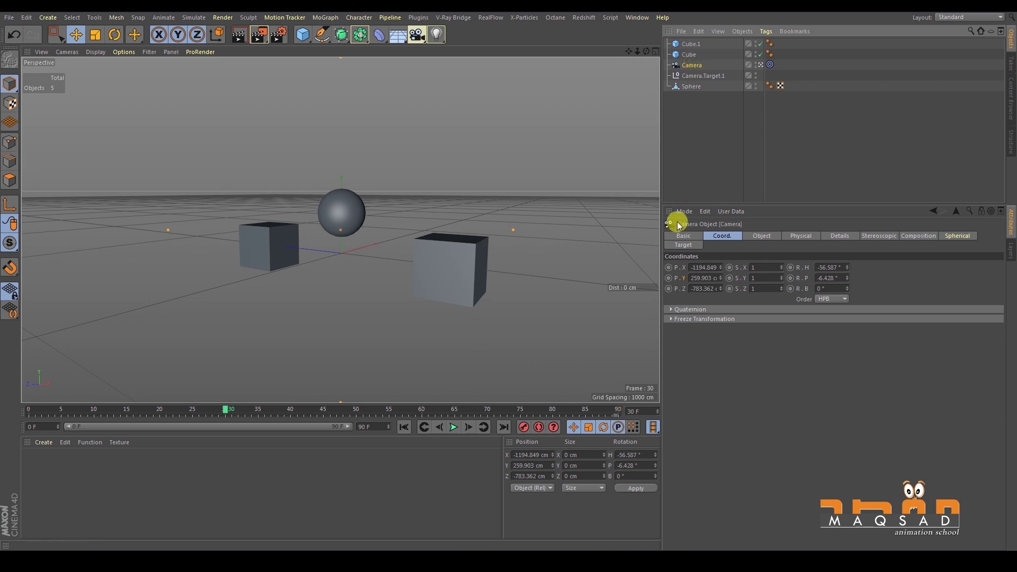
Keyframe the Camera's X, Y and Z position at frame 0
left_click(717, 237)
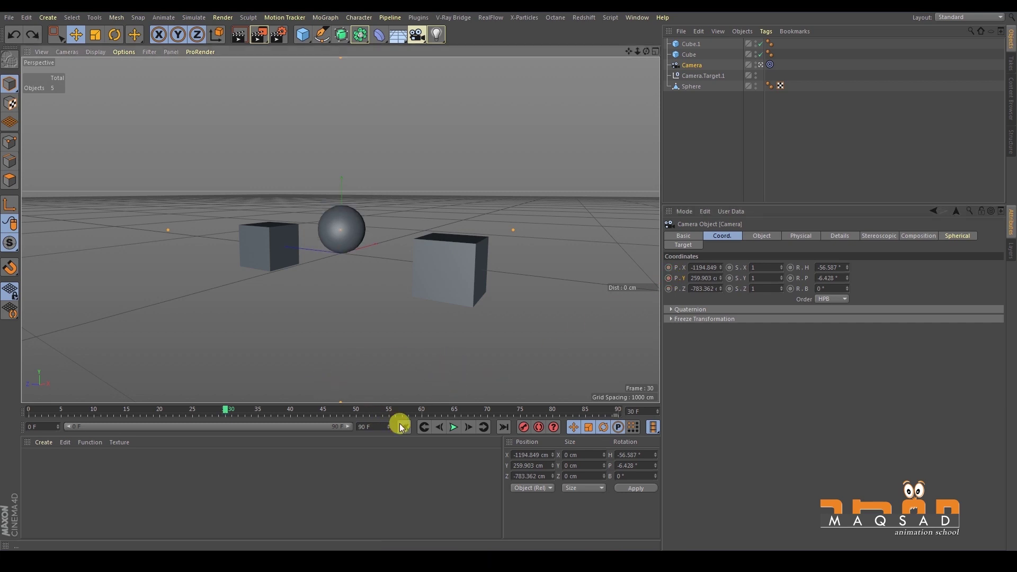
left_click(404, 427)
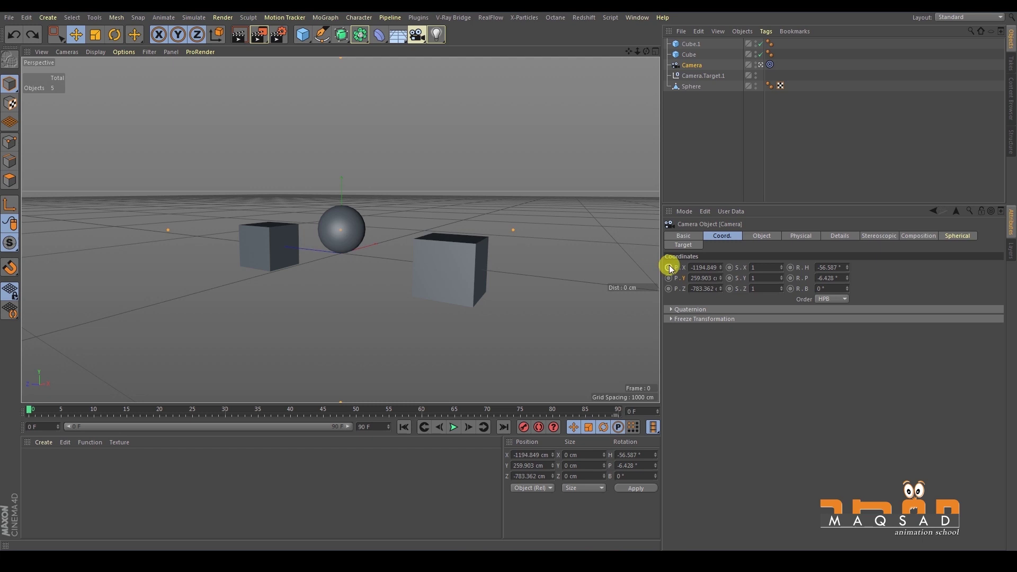
left_click_drag(670, 269, 670, 275, "ctrl")
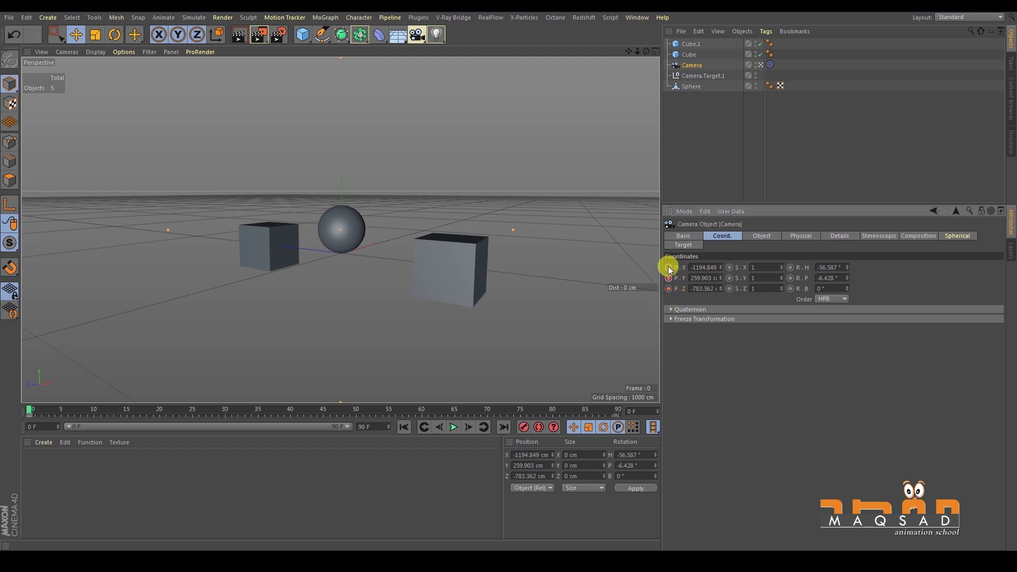
At frame 90, move the Camera to the sphere's other side at X about 935.7, Z about -563.2 cm, and keyframe its position
middle_click(338, 227)
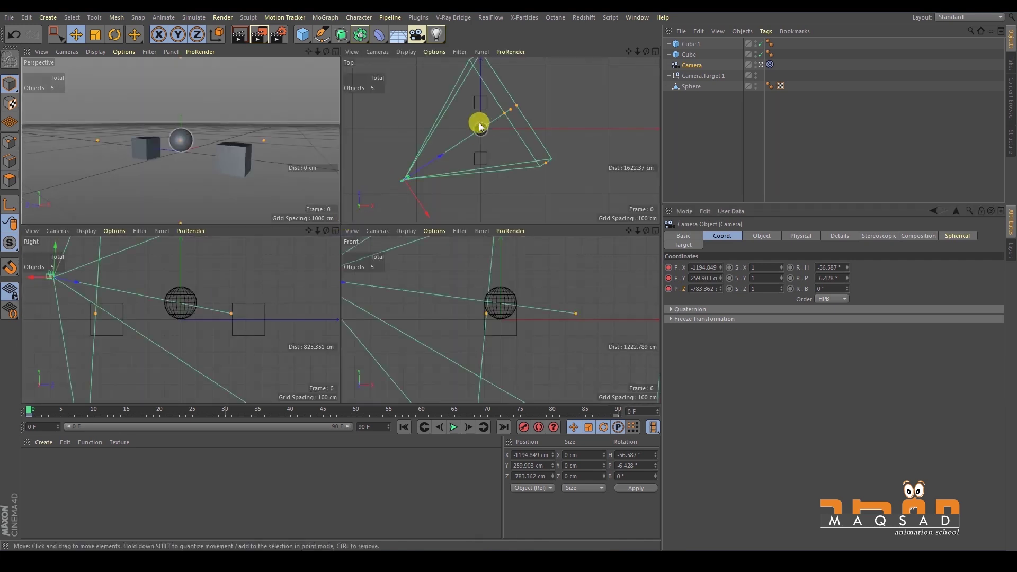
scroll(458, 132, "down", 1)
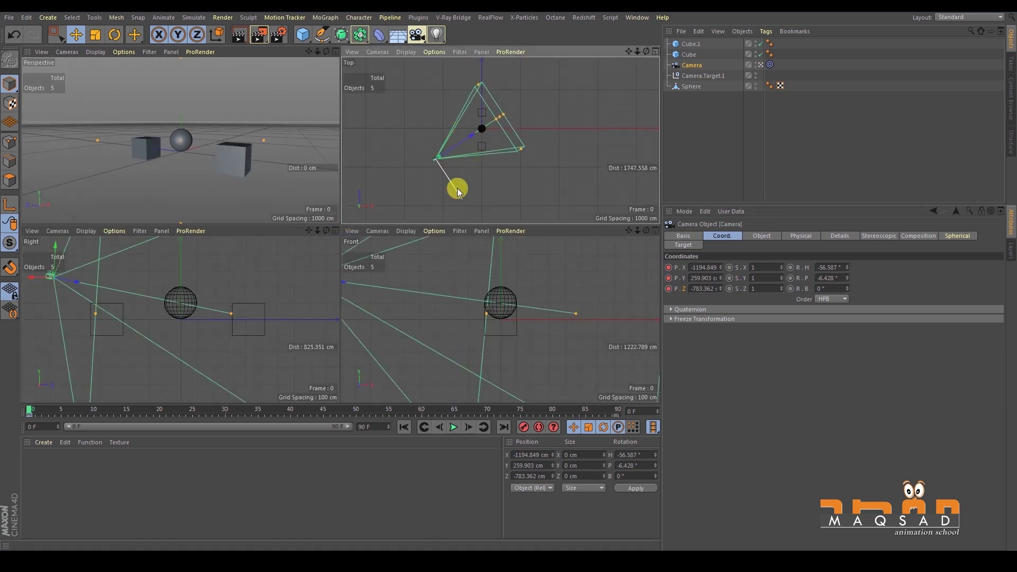
left_click_drag(91, 409, 619, 413)
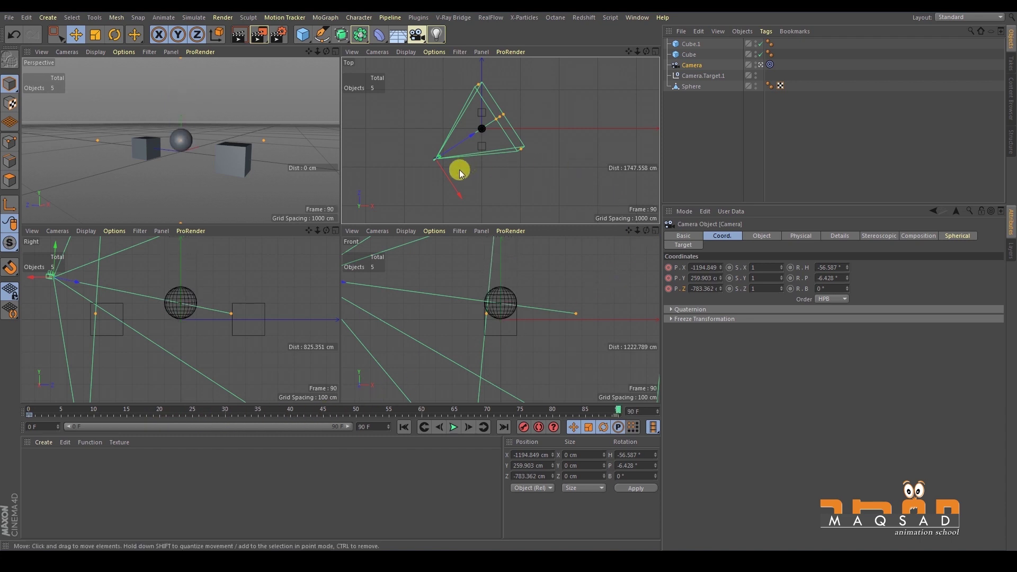
left_click_drag(457, 173, 577, 113)
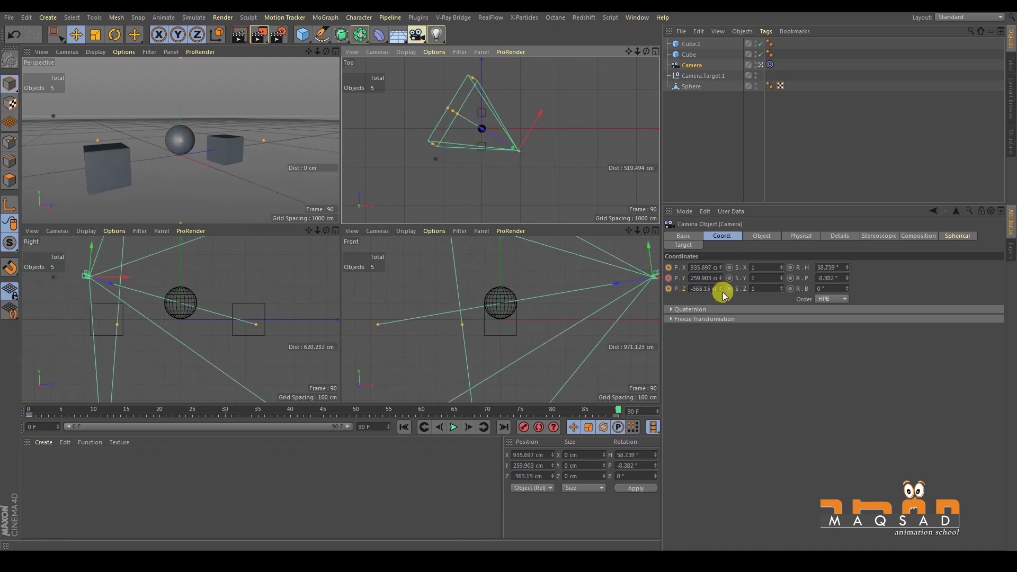
left_click_drag(667, 269, 671, 281)
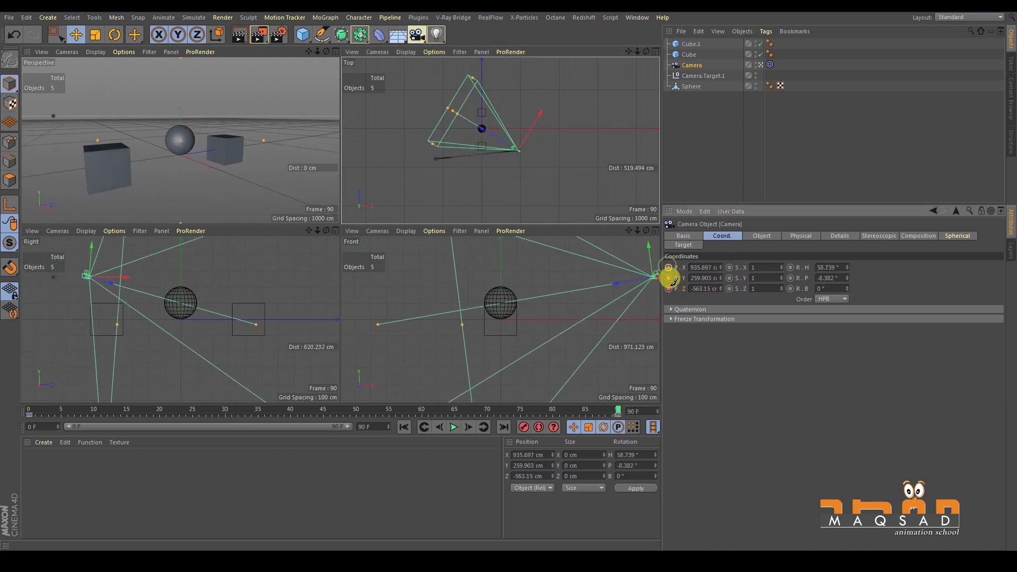
Deselect the Camera, play its move in the enlarged camera view and the four-view layout, and stop at frame 34
left_click_drag(59, 410, 62, 389)
left_click(140, 111)
middle_click(140, 111)
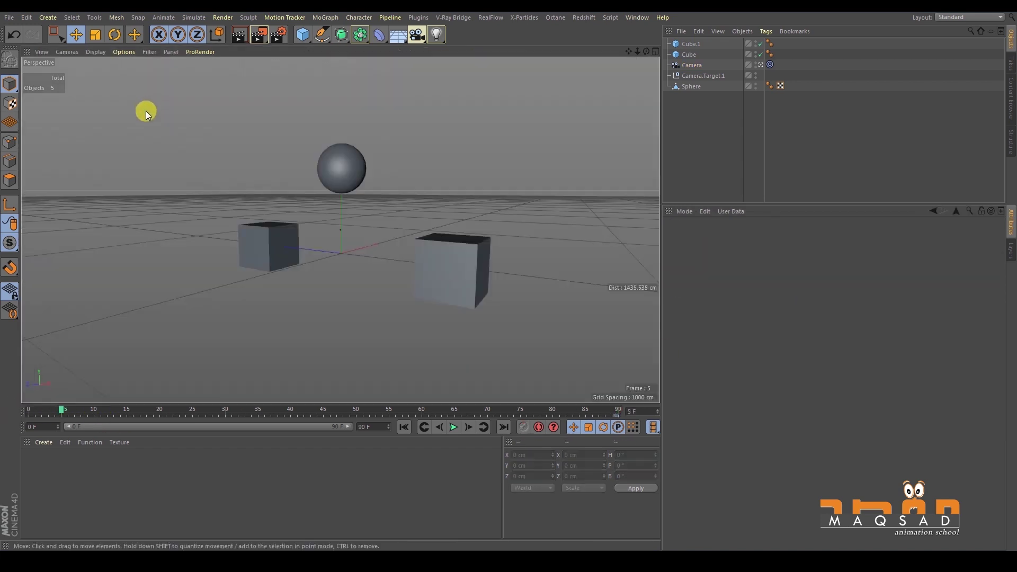
left_click(454, 427)
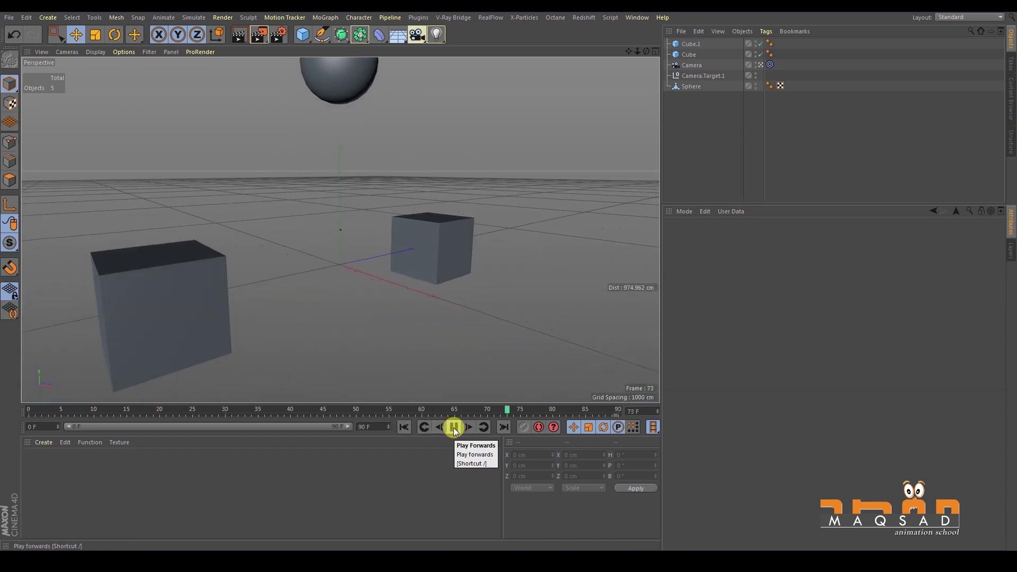
middle_click(380, 265)
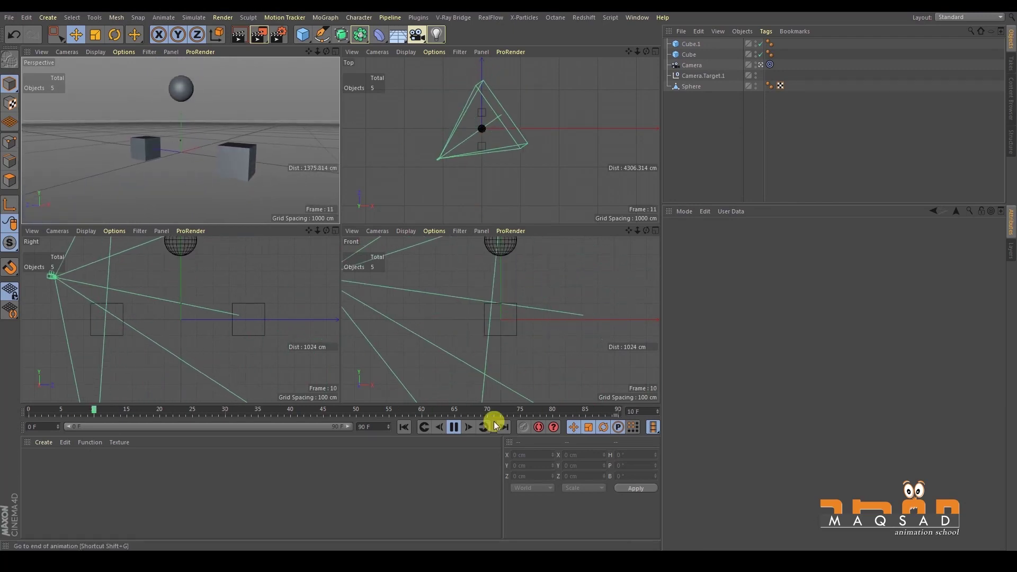
left_click(454, 427)
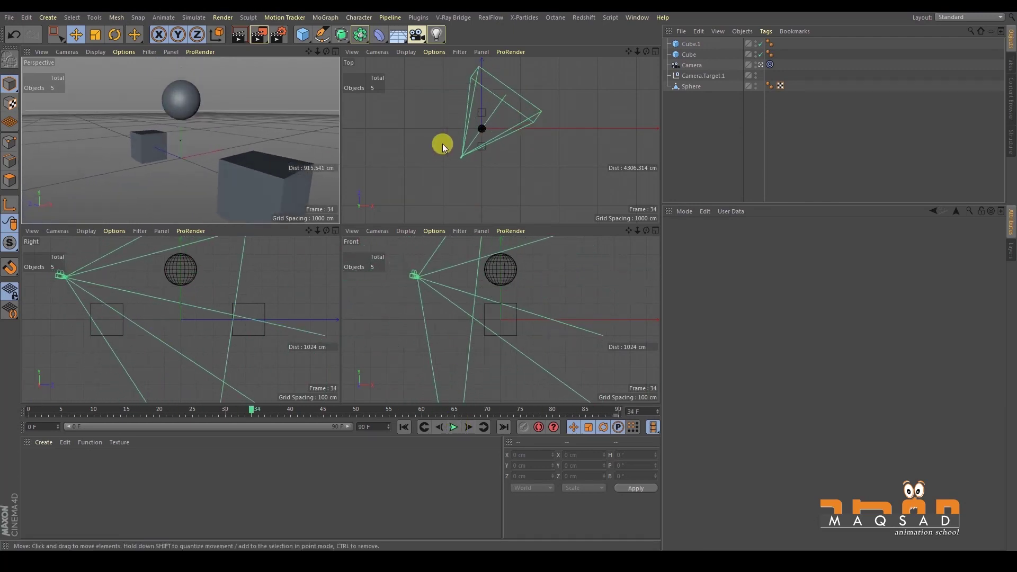
At frame 50, pull the Camera back to about X 125.6, Y 527.4, Z -1749.5 cm and keyframe its position
left_click_drag(49, 412, 345, 346)
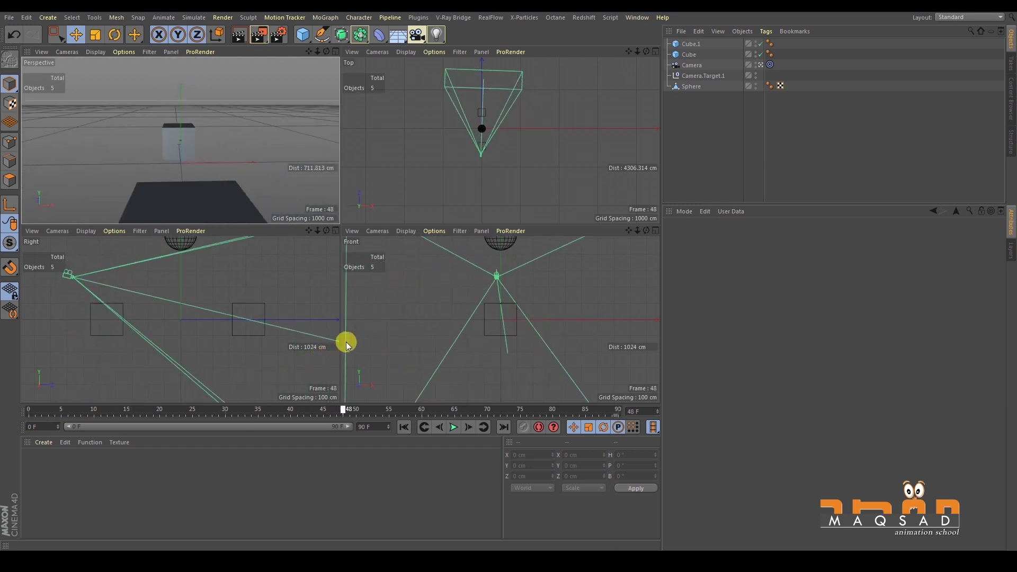
left_click(185, 127)
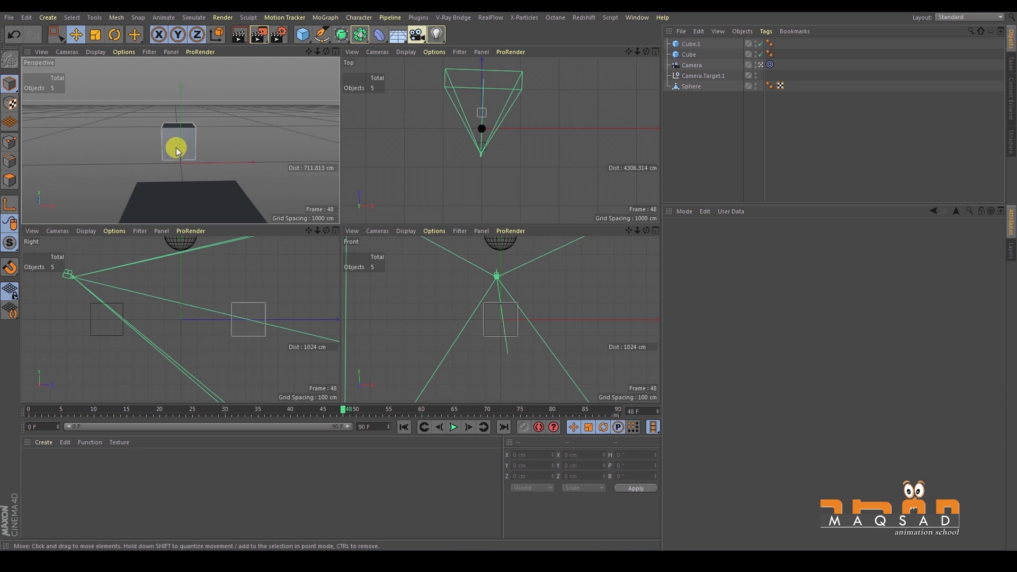
left_click(364, 114)
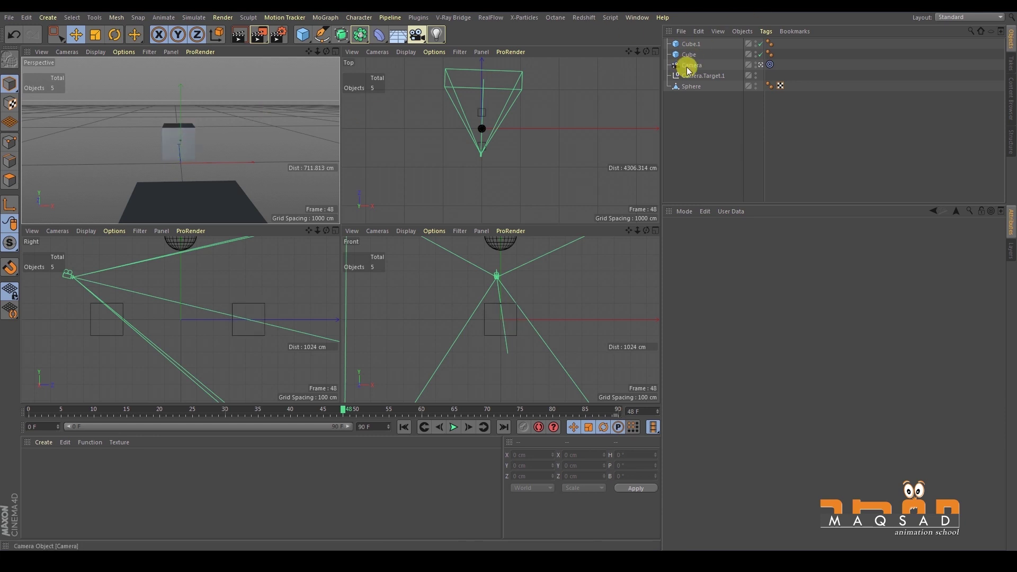
left_click_drag(347, 413, 355, 414)
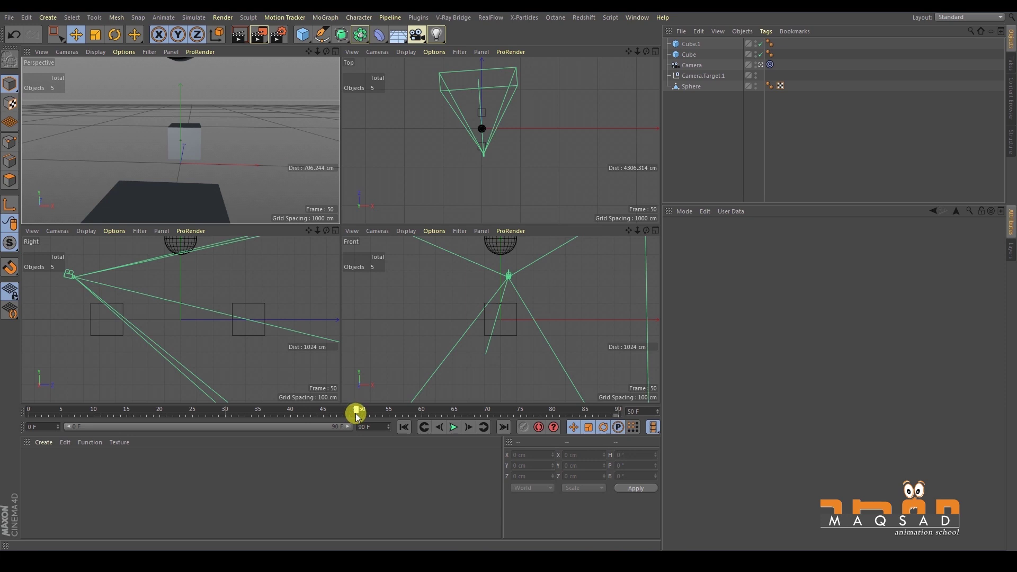
left_click(690, 65)
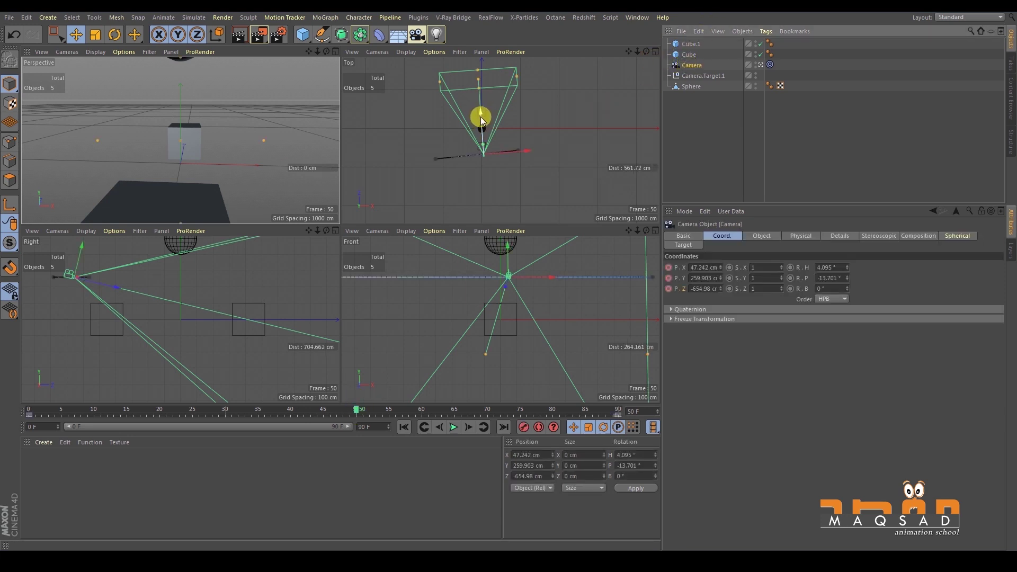
middle_click_drag(482, 117, 476, 124, "alt")
left_click_drag(477, 121, 493, 157)
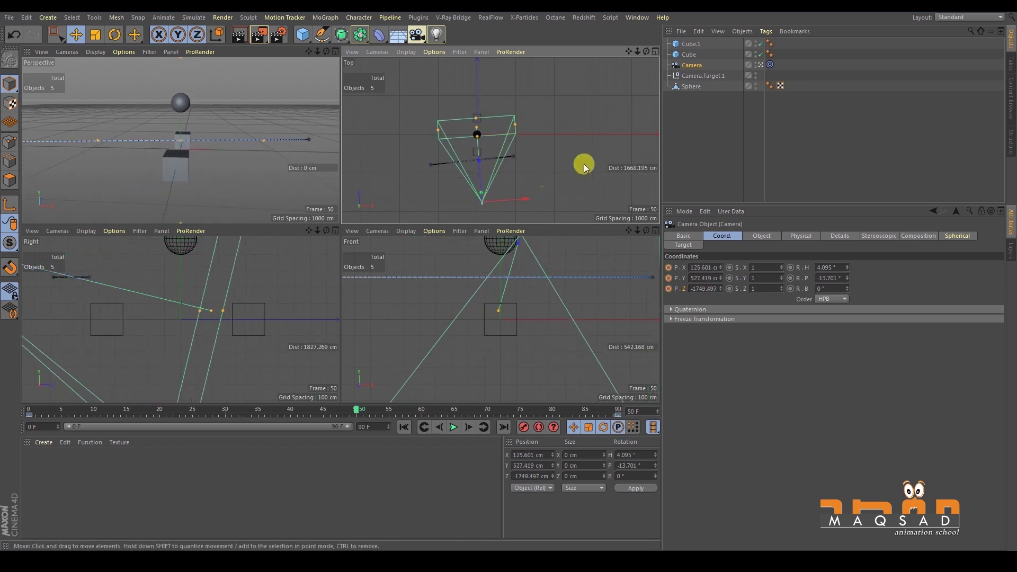
left_click(668, 267)
left_click(669, 289)
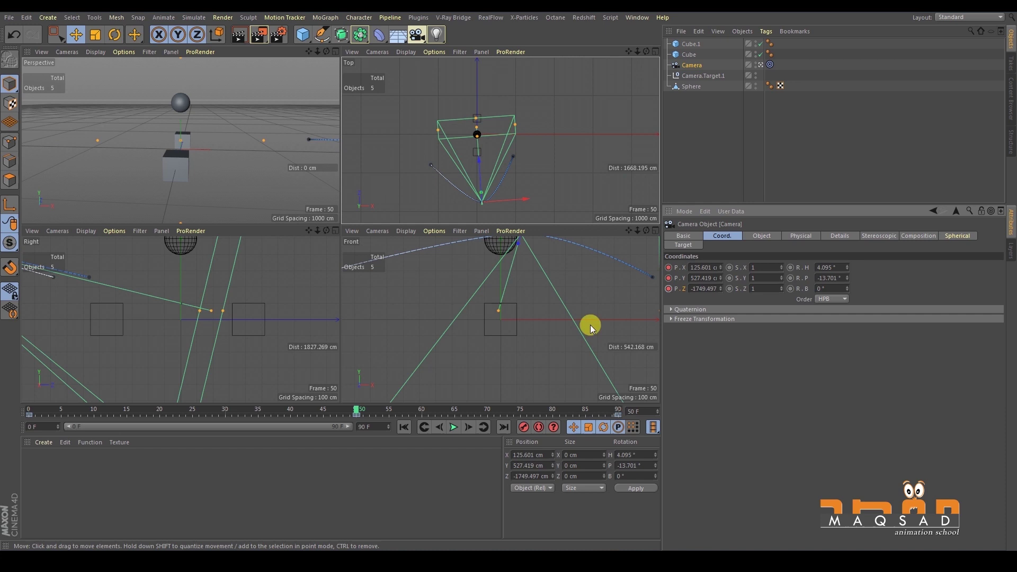
Play the curved camera move from the start in the enlarged camera view, stop it, and return to frame 0
left_click(406, 427)
middle_click(261, 177)
left_click(453, 429)
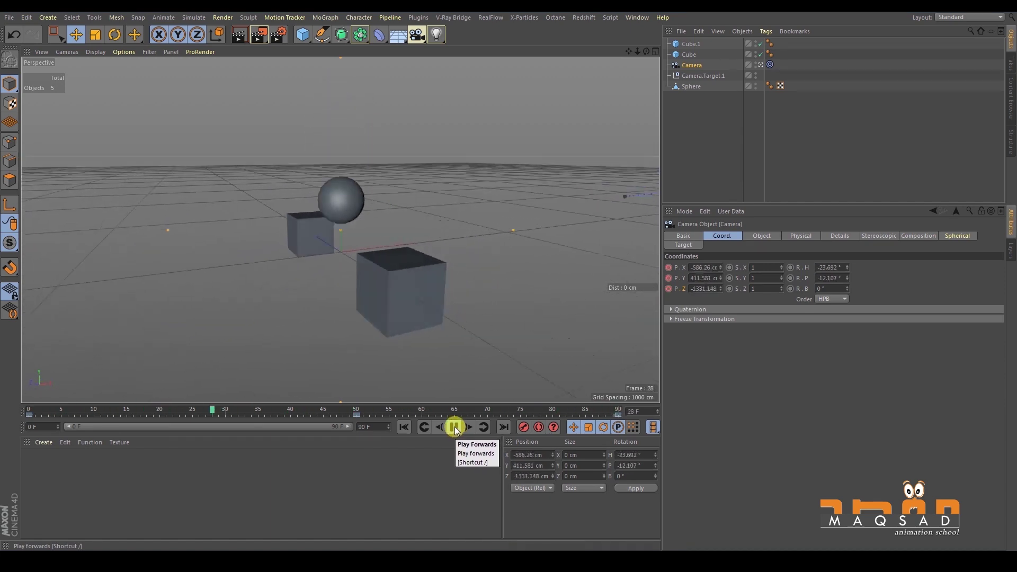
left_click(454, 428)
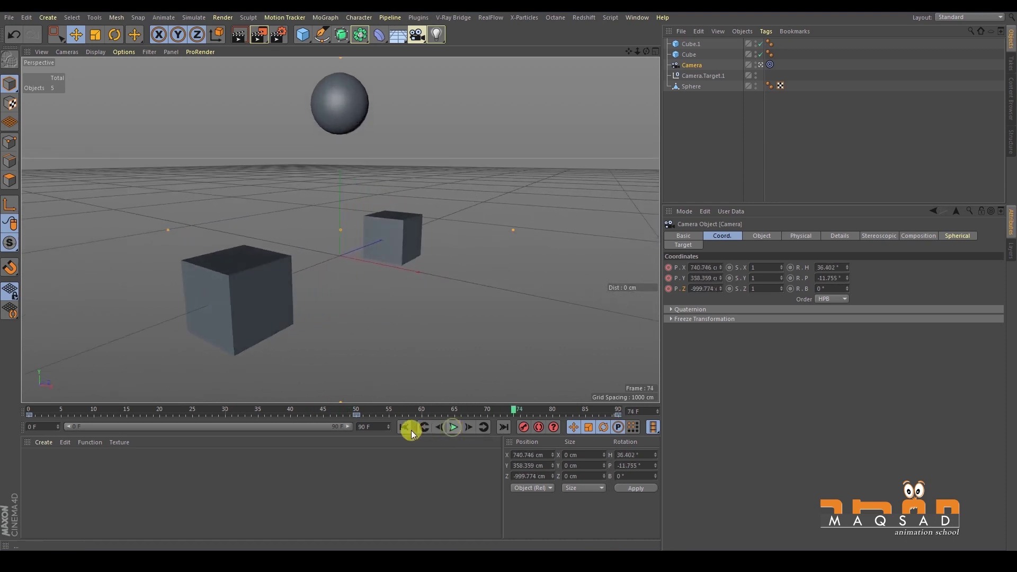
left_click(404, 427)
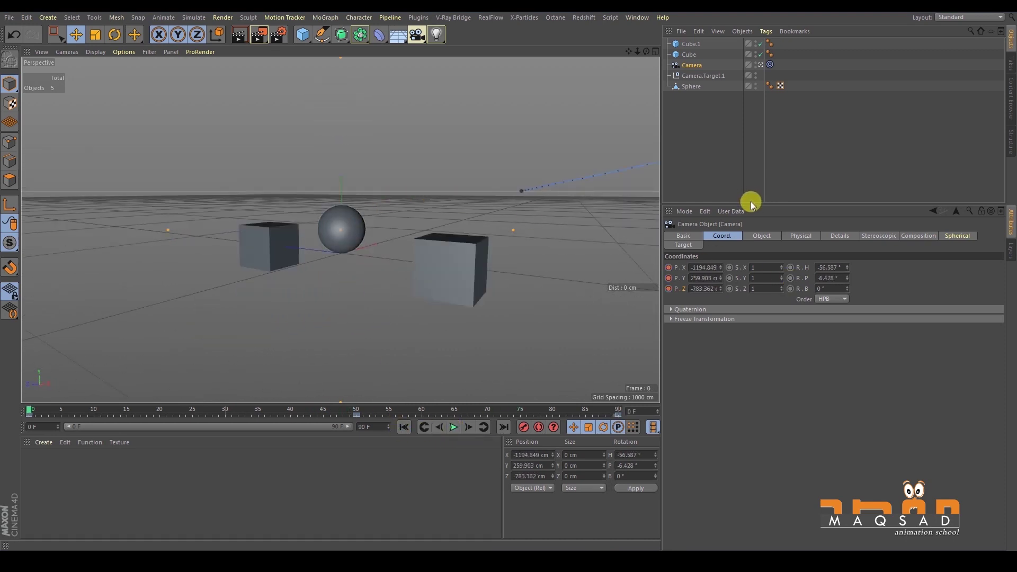
Try the Wide Angle (25 mm) and Super Wide (15 mm) focal lengths on the Camera while the animation plays
left_click(761, 236)
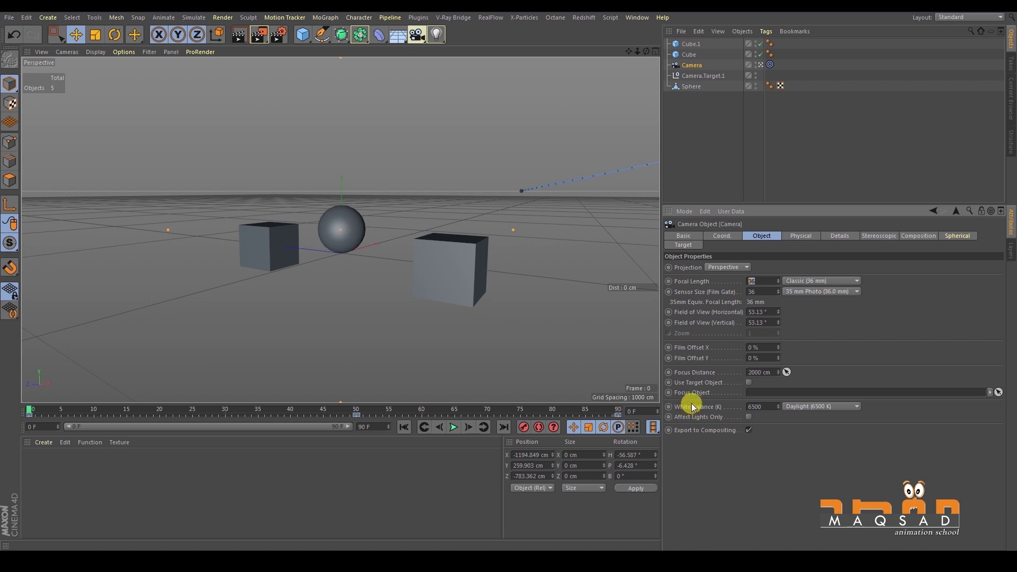
left_click(797, 280)
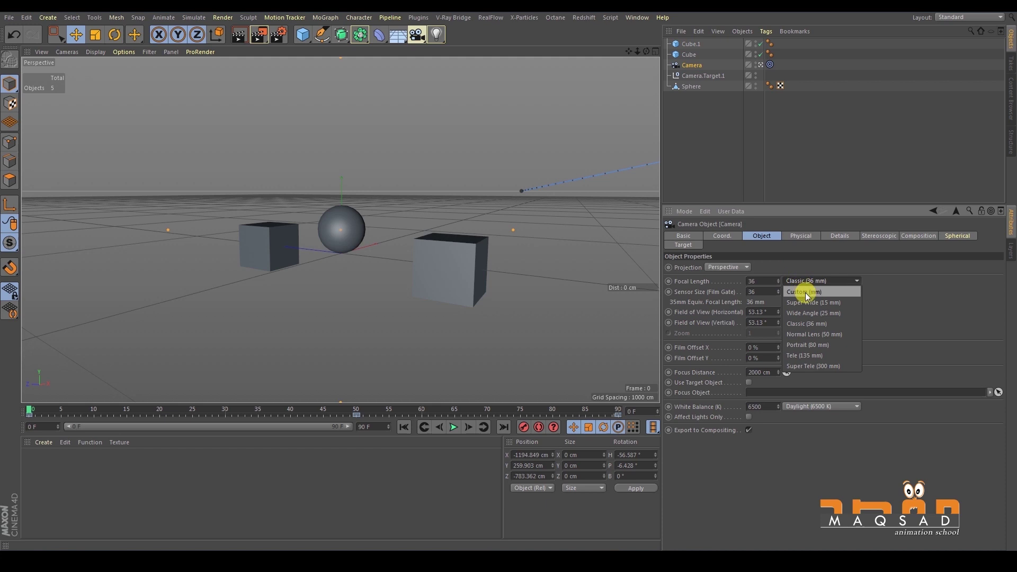
left_click(816, 312)
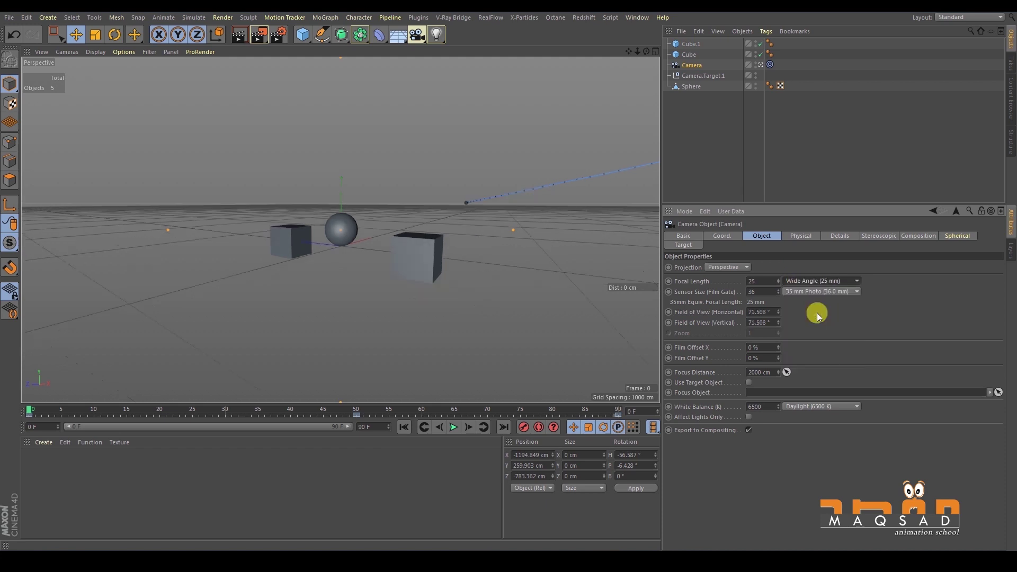
left_click(450, 427)
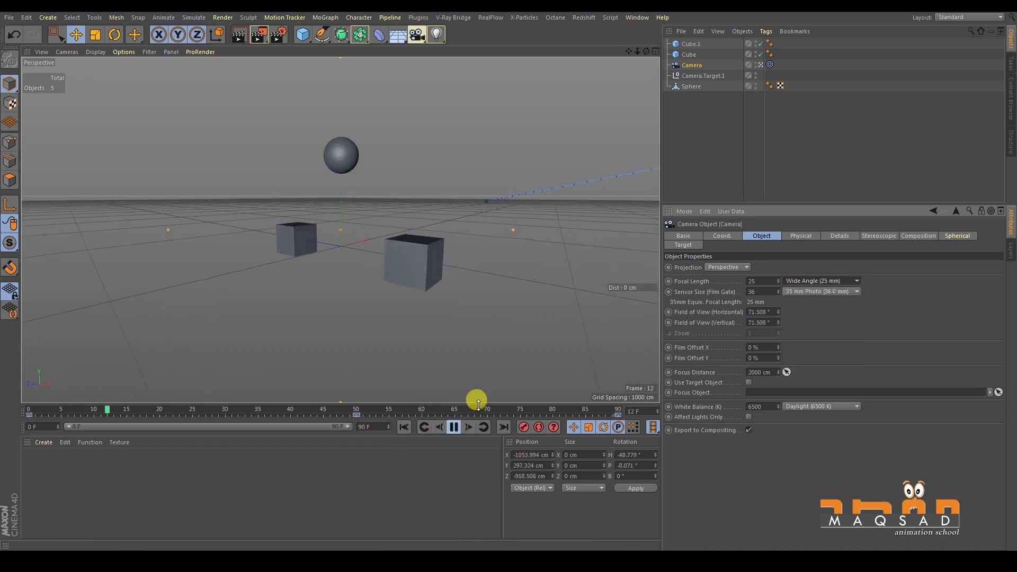
left_click(798, 280)
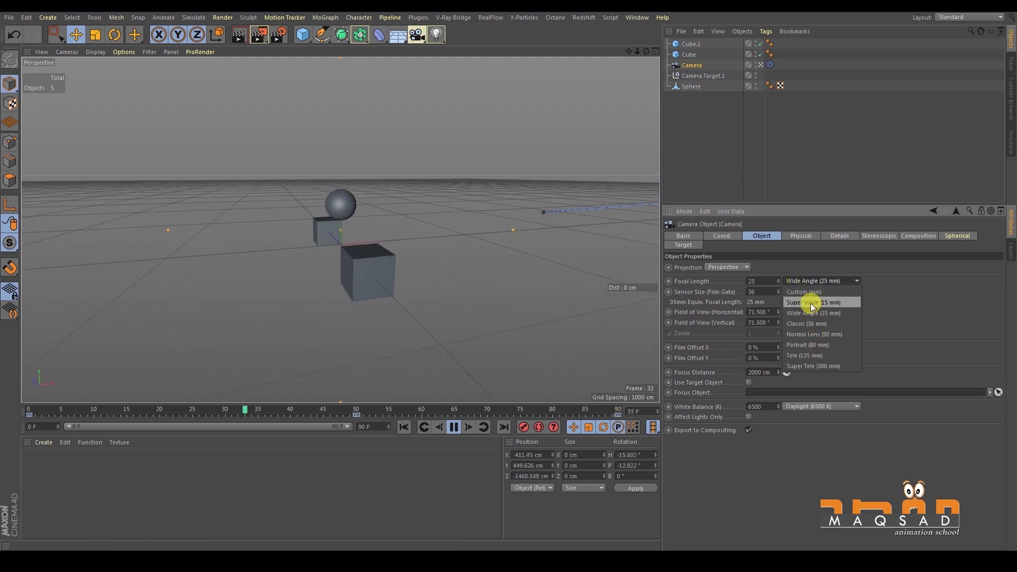
left_click(811, 302)
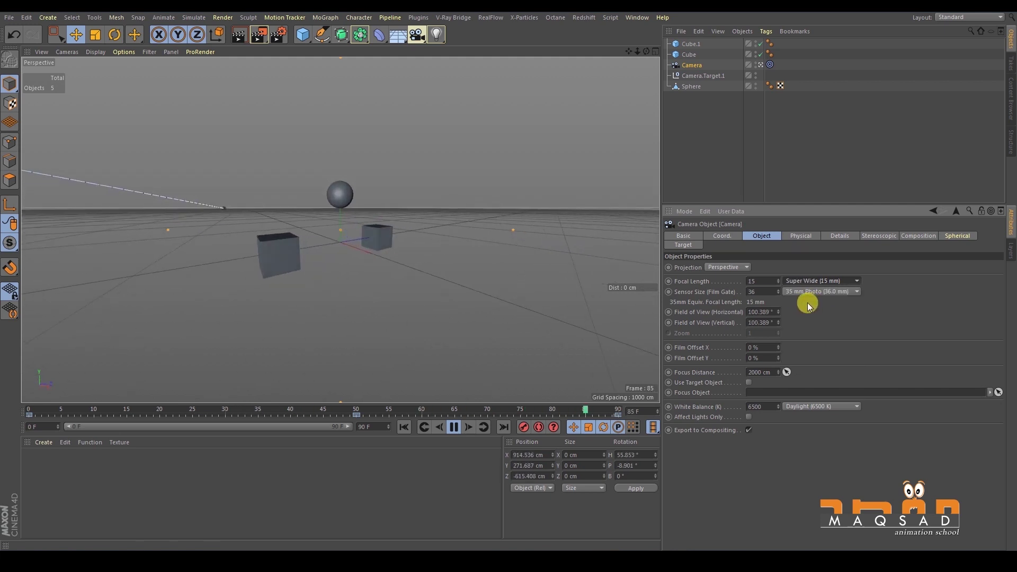
Set the Camera's focal length to Normal Lens (50 mm), stop the playback, and return to frame 0
left_click(813, 282)
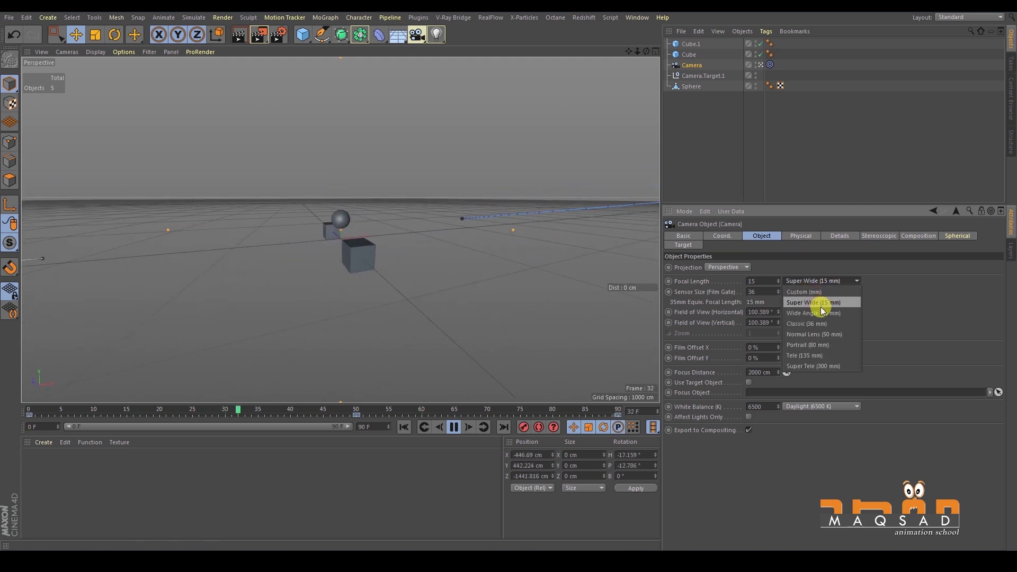
left_click(831, 334)
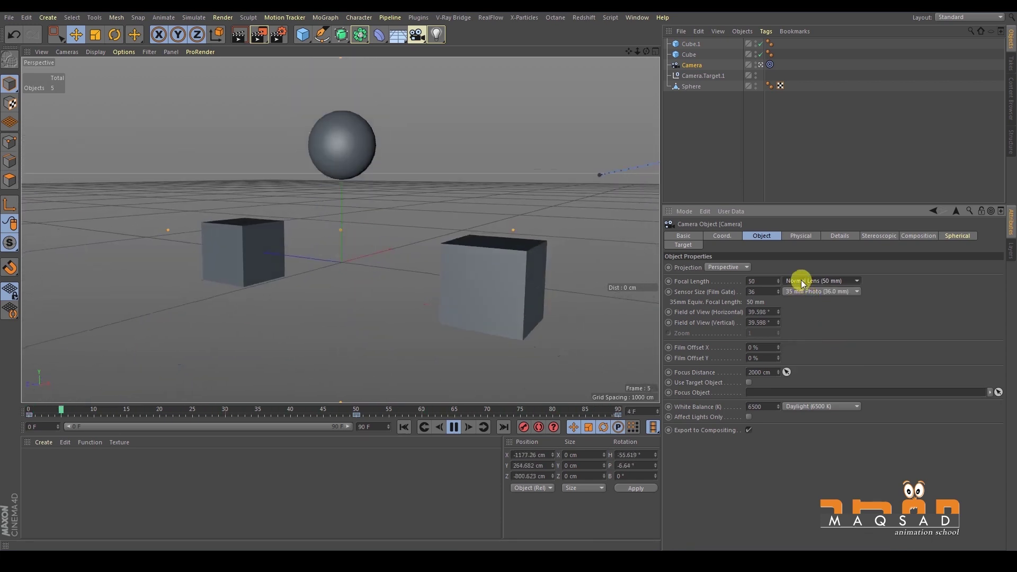
left_click(454, 427)
left_click(403, 427)
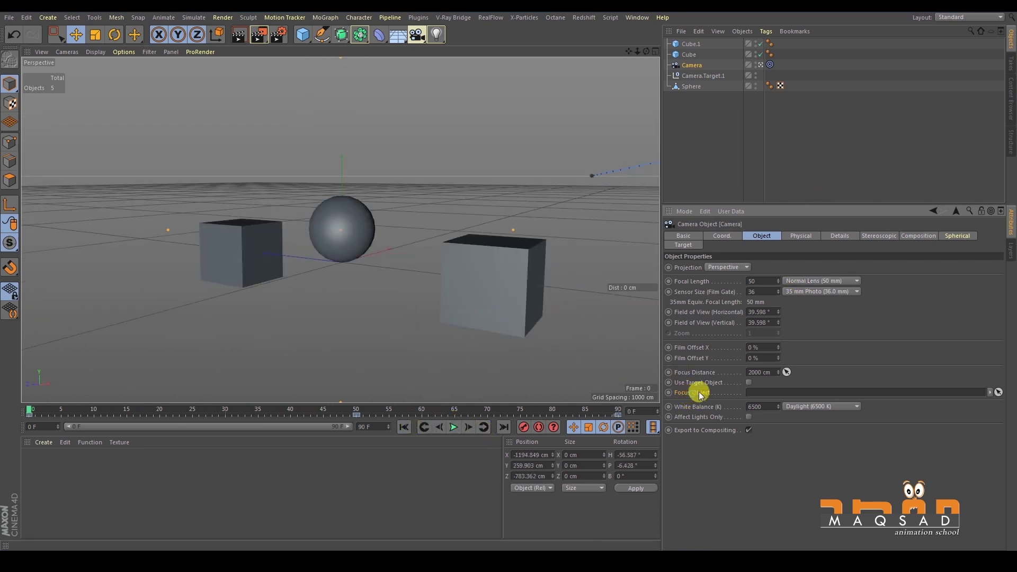
Look through the Camera's Physical, Details, Stereoscopic, Composition, Spherical and Target settings
left_click(790, 237)
left_click(835, 235)
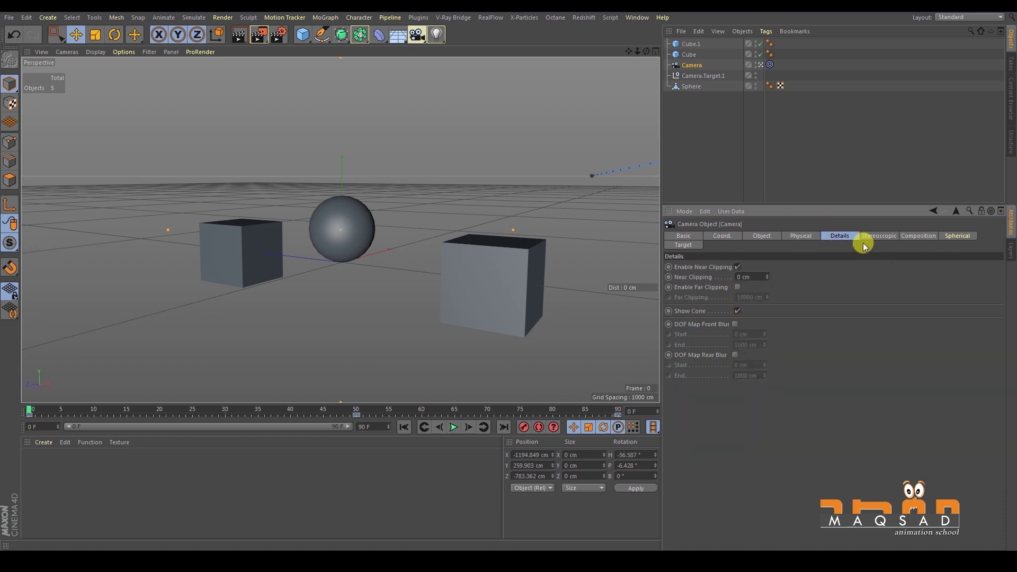
left_click(871, 238)
left_click(922, 237)
left_click(951, 236)
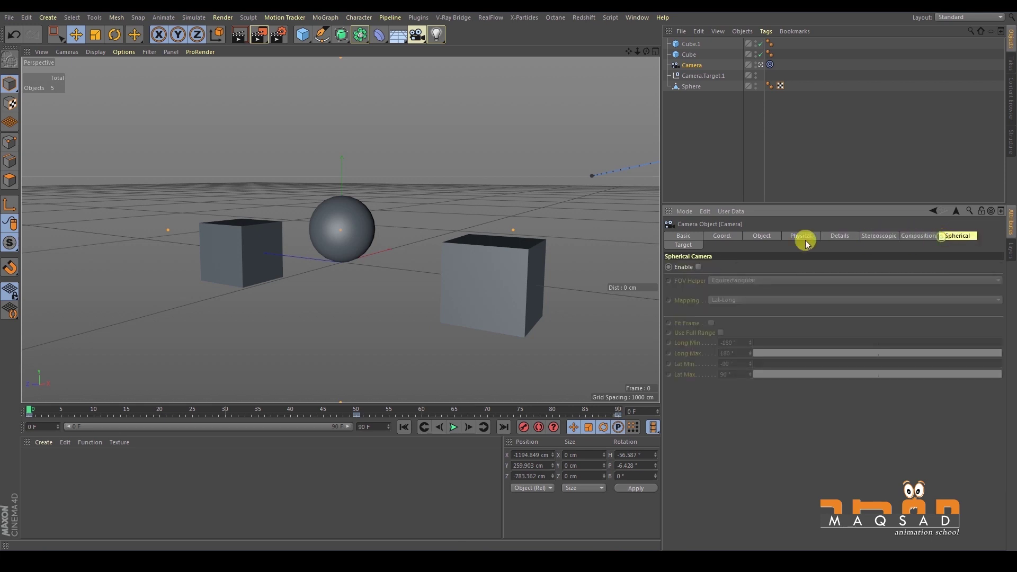
left_click(683, 245)
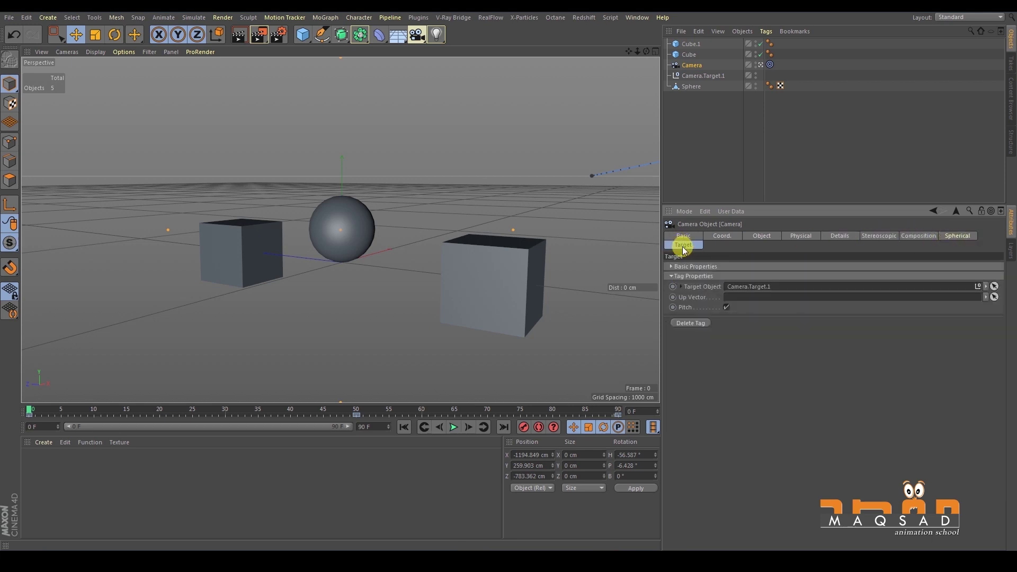